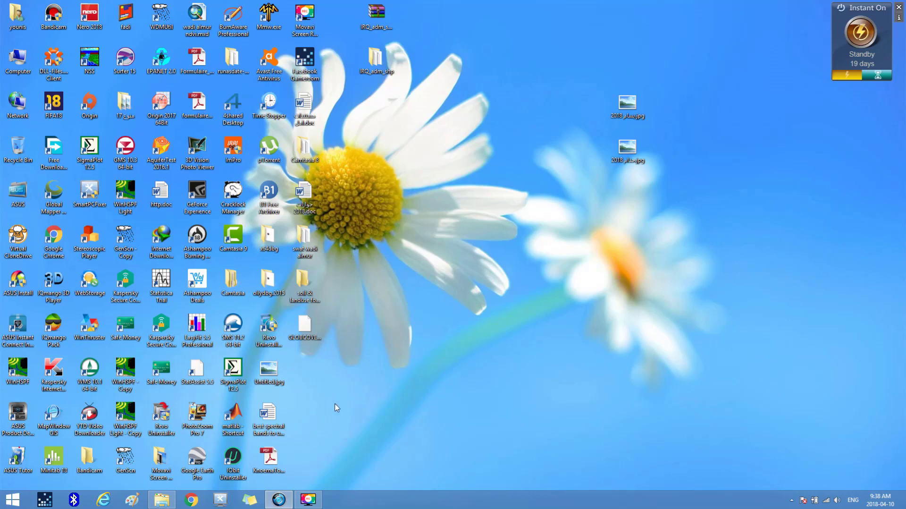
- Open https.doc from the Globcover2009_V2.3_Global_ folder, follow its link to the ESA GlobCover page and dismiss the translation prompt
mouse_move(161, 503)
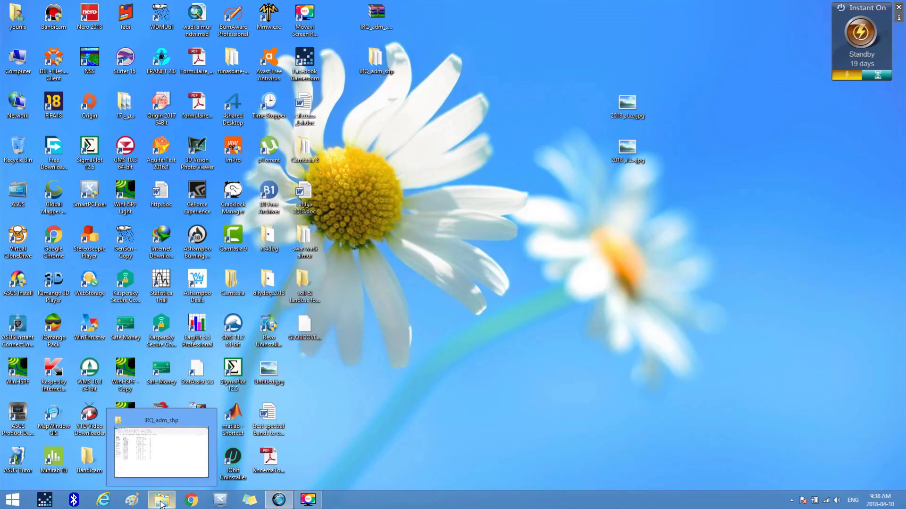
left_click(161, 503)
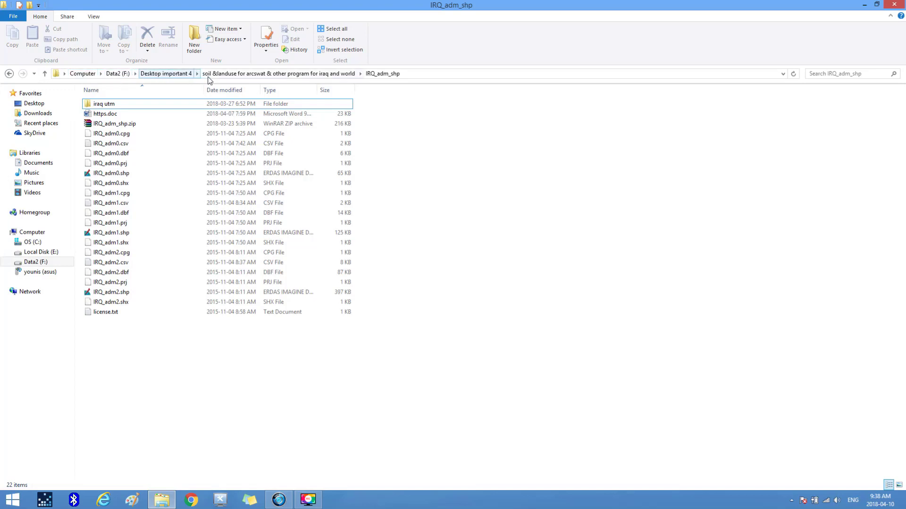
left_click(11, 75)
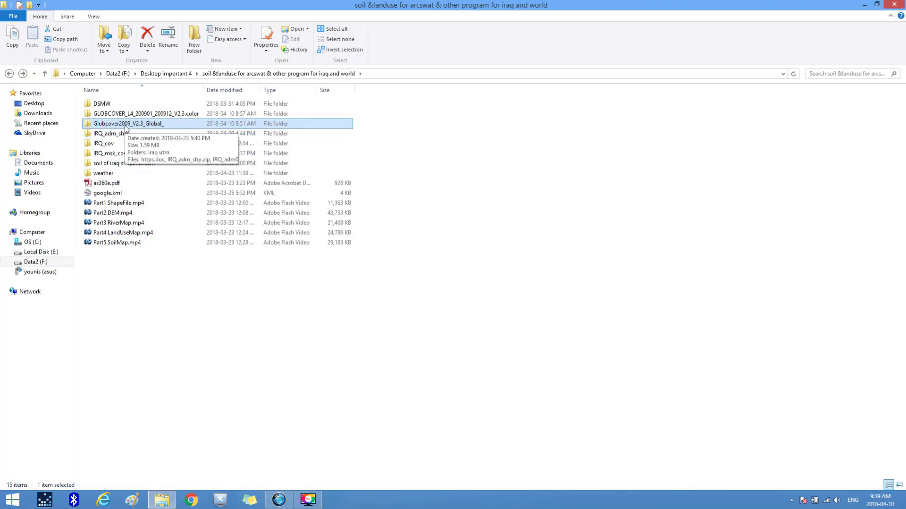
double_click(125, 124)
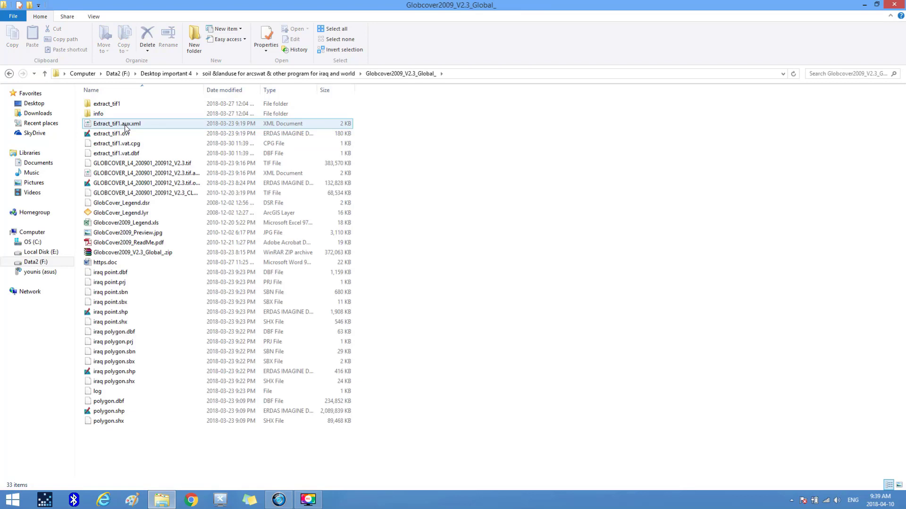
left_click(104, 264)
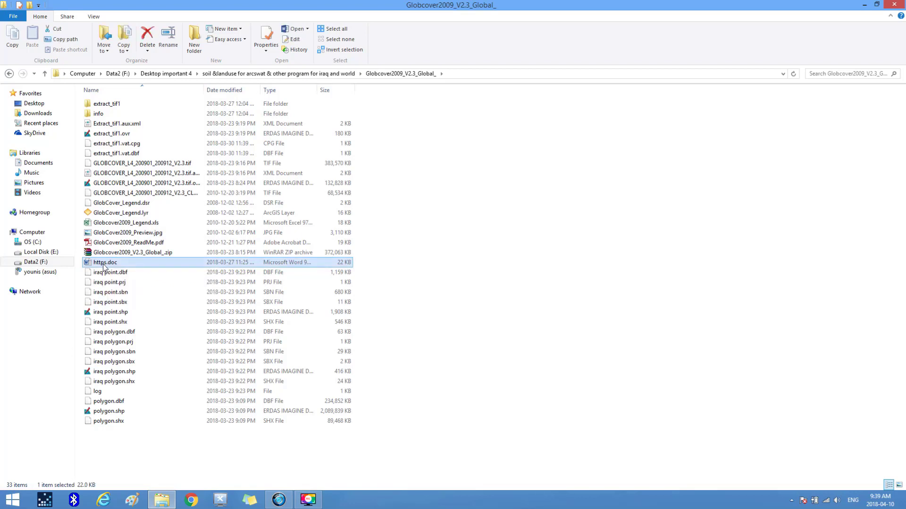
double_click(103, 264)
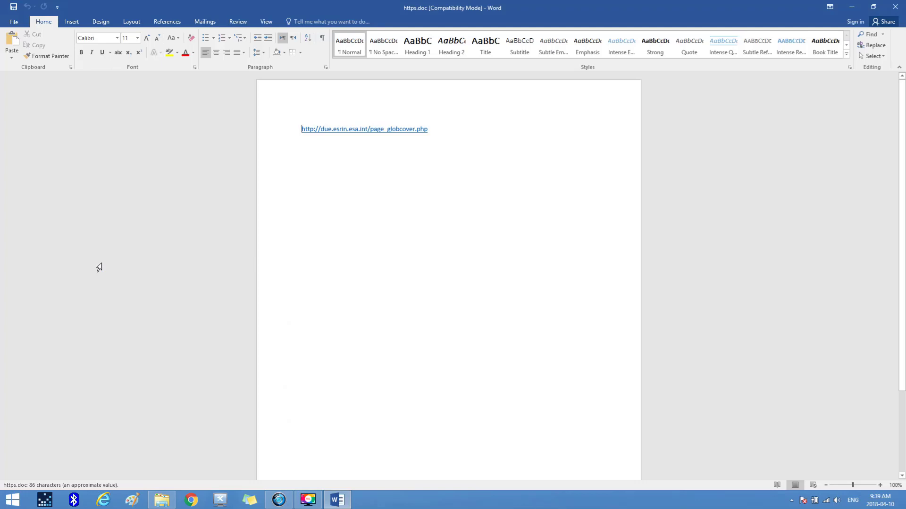
left_click(356, 131, "ctrl")
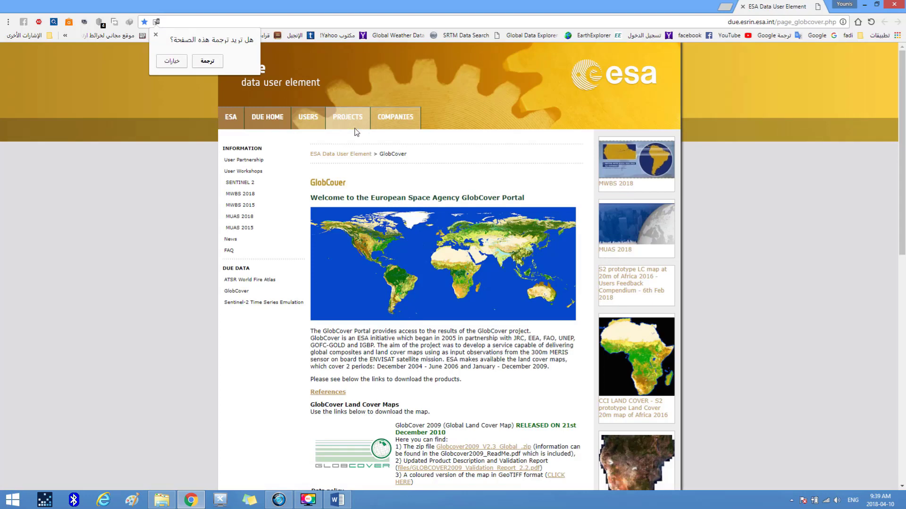
left_click(316, 10)
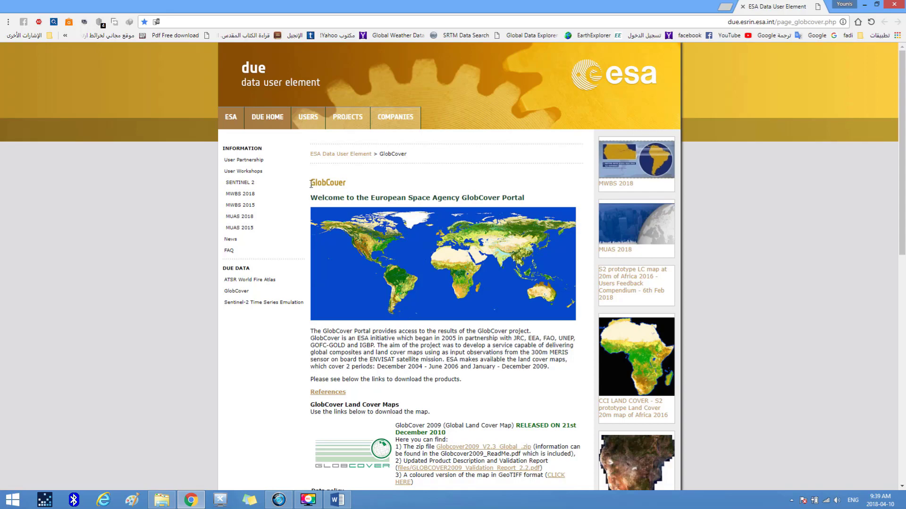
- Bring up the download details for Globcover2009_V2.3_Global_.zip under GlobCover Land Cover Maps, and cancel the download
mouse_move(311, 182)
left_mouse_down()
mouse_move(352, 183)
mouse_move(311, 183)
left_mouse_up()
left_click(330, 183)
left_click(321, 182)
left_click_drag(901, 181, 902, 289)
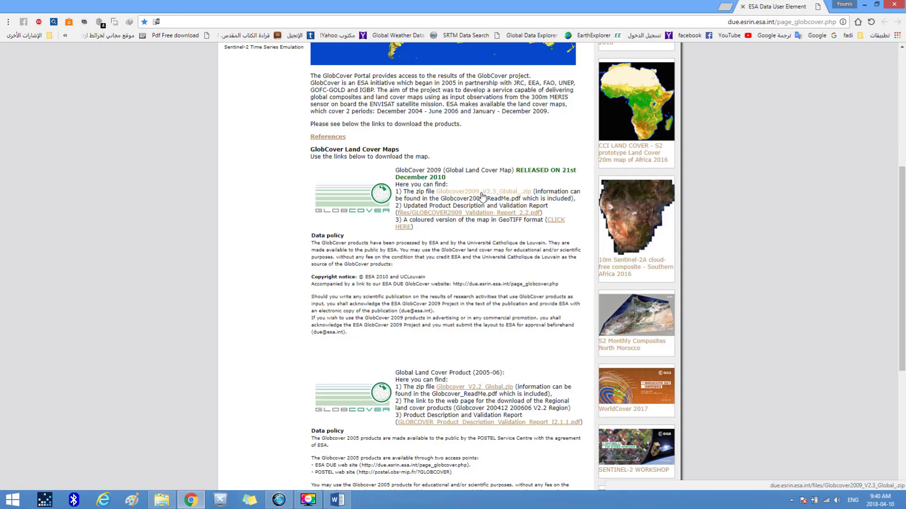
left_click(482, 195)
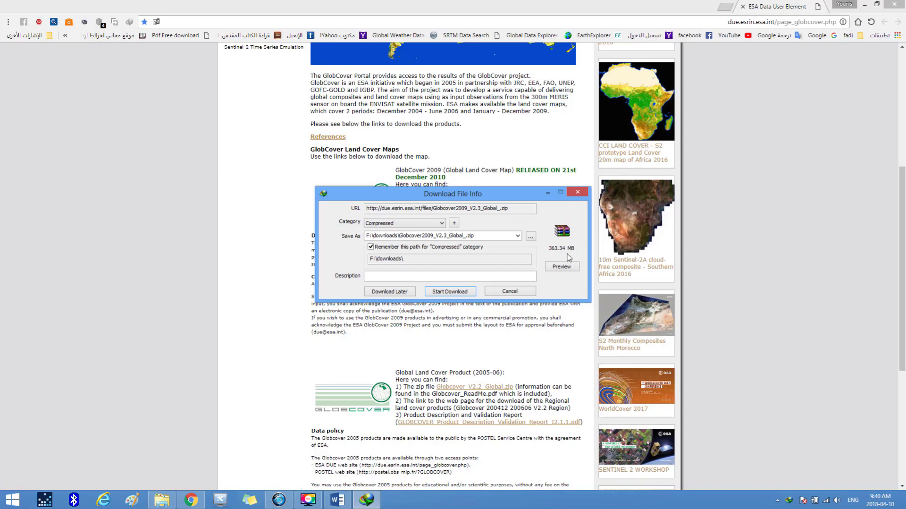
left_click(505, 293)
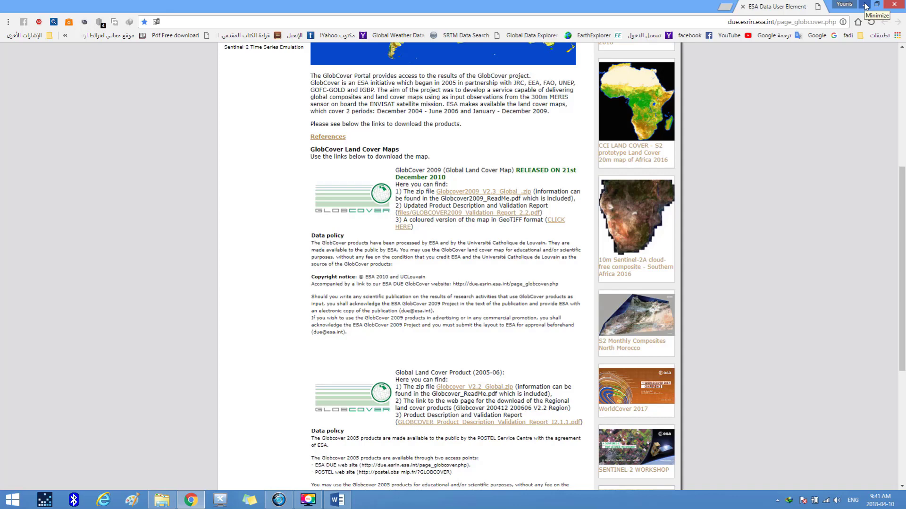
- Close https.doc and copy Globcover2009_V2.3_Global_.zip from its data folder onto the desktop
left_click(865, 6)
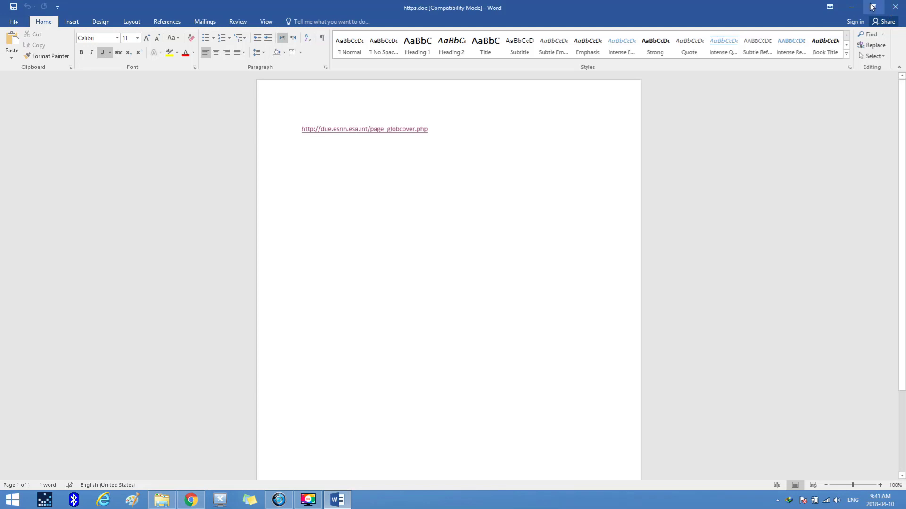
left_click(896, 6)
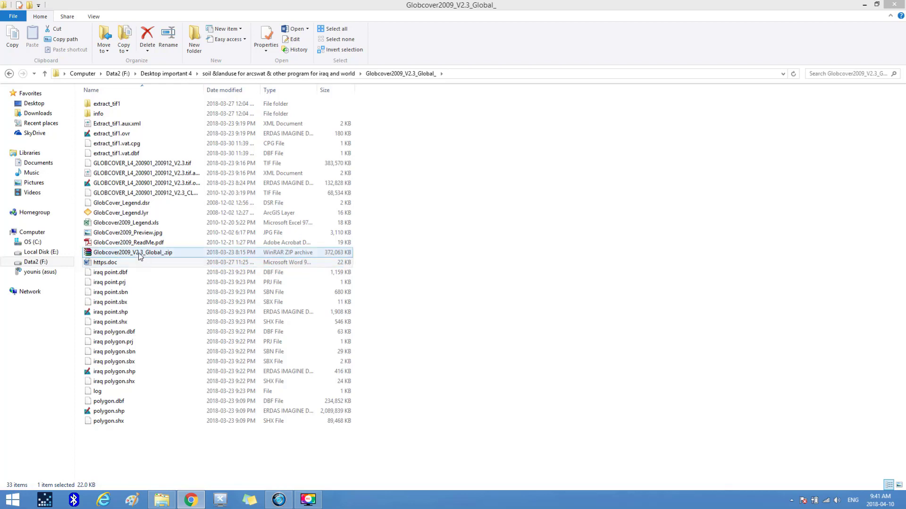
left_click(140, 255)
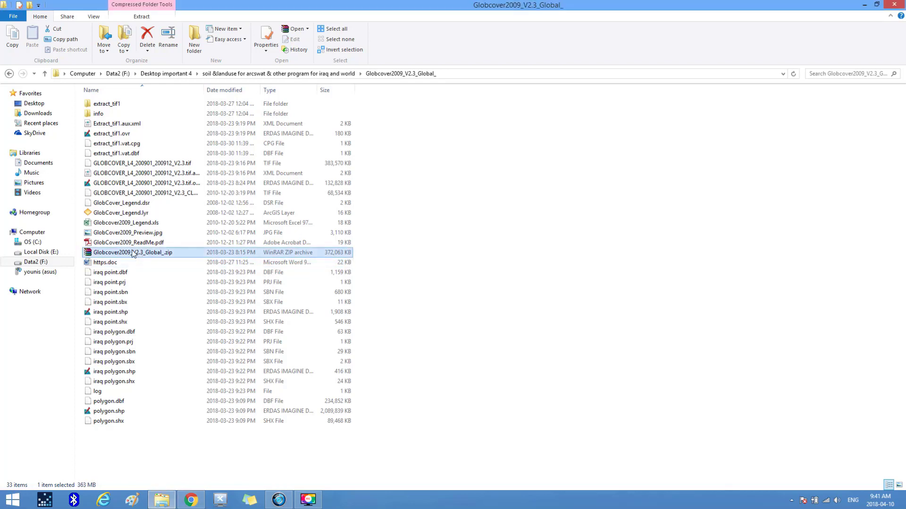
left_click(14, 43)
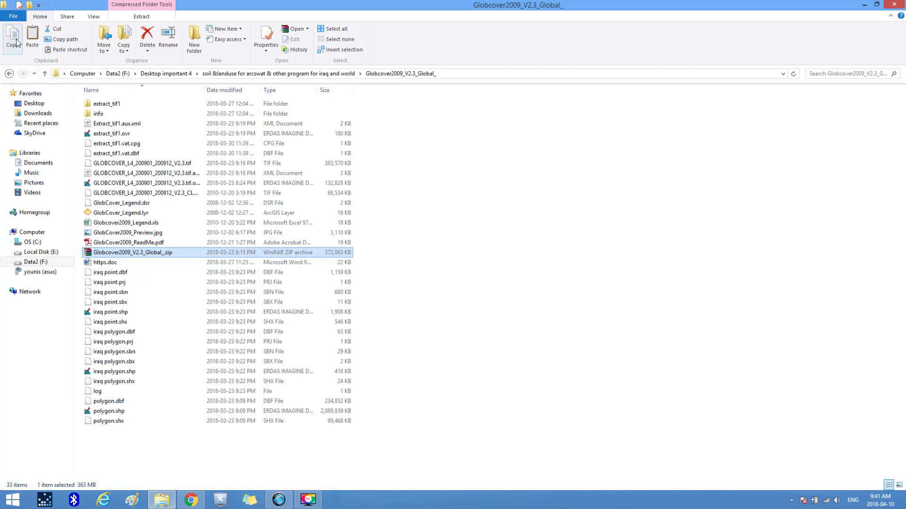
left_click(866, 5)
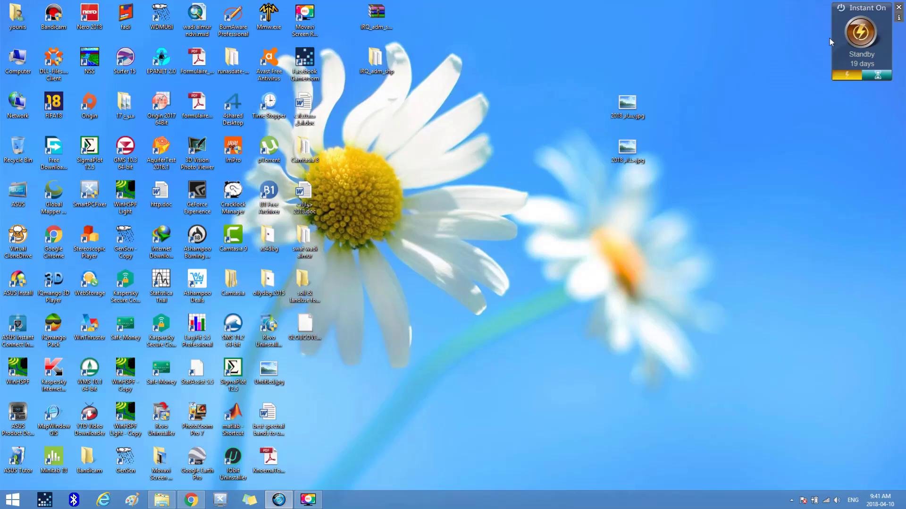
right_click(441, 27)
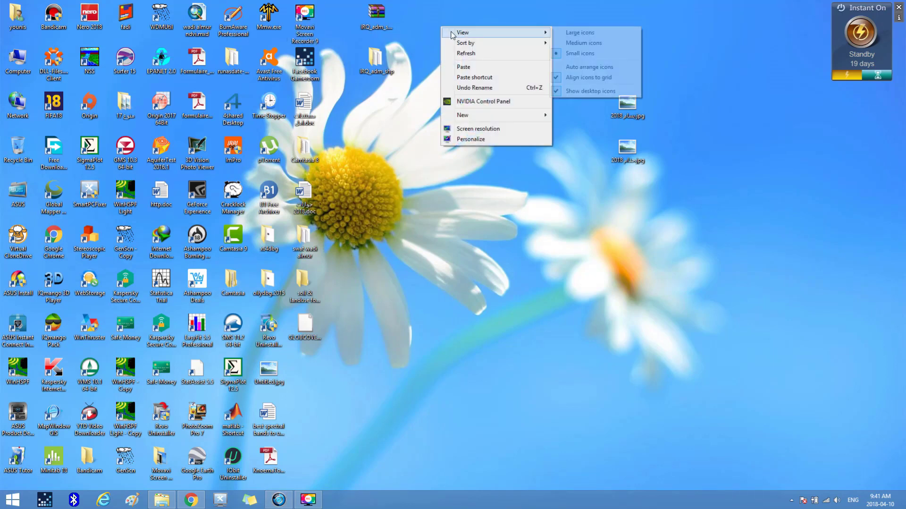
left_click(465, 66)
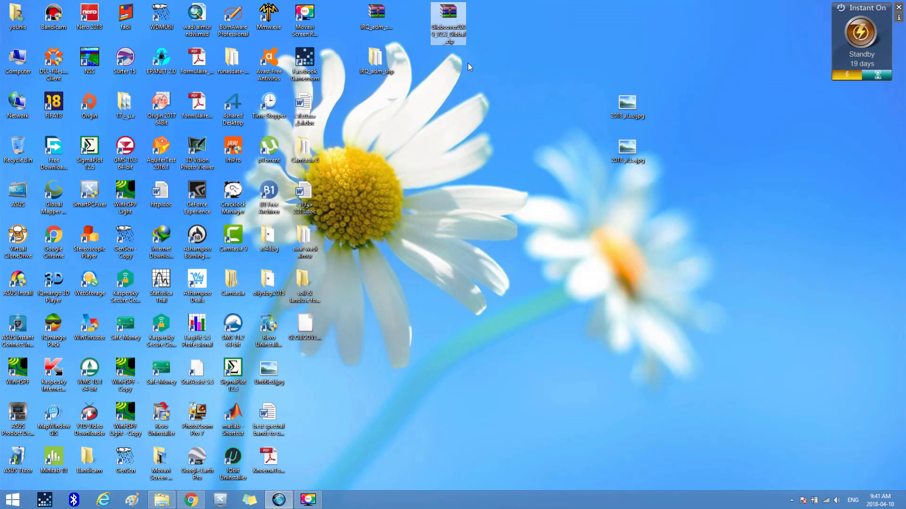
- Extract the desktop Globcover2009 archive into a Globcover2009_V2.3_Global_ folder and place that folder just below the archive
right_click(451, 14)
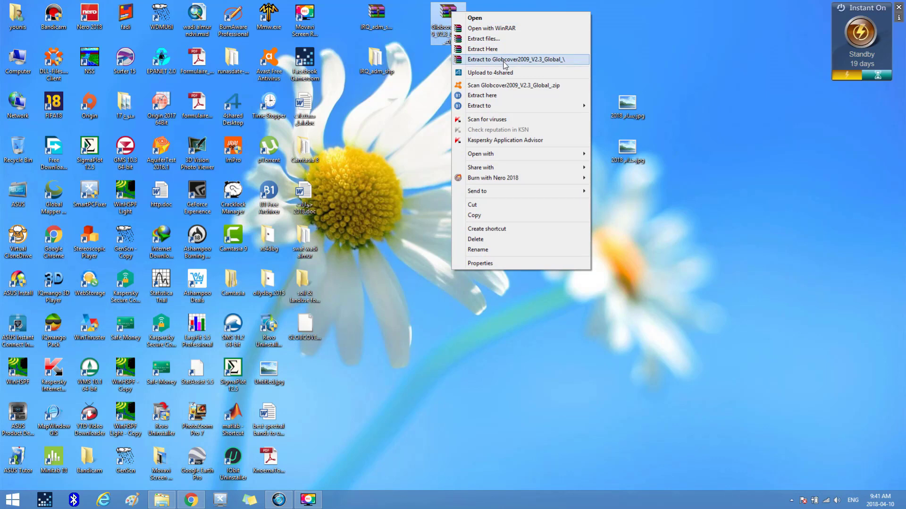
left_click(505, 61)
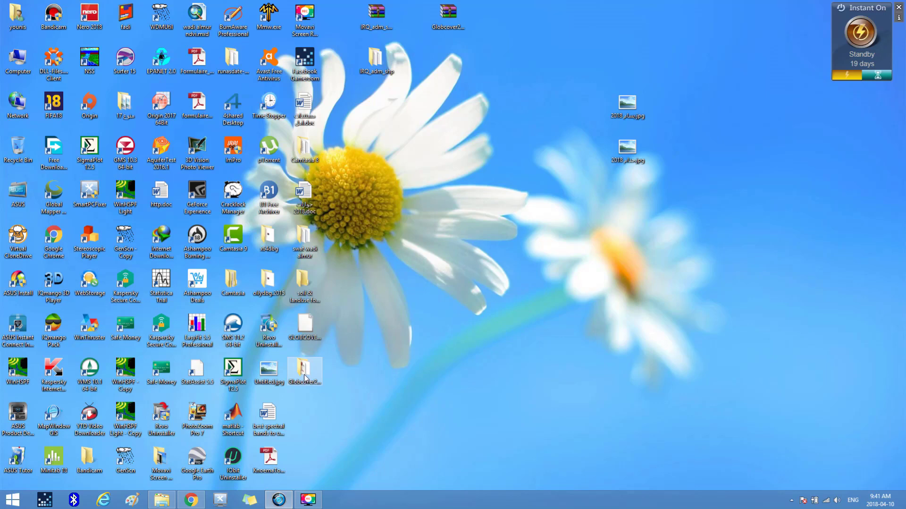
left_click_drag(304, 377, 452, 71)
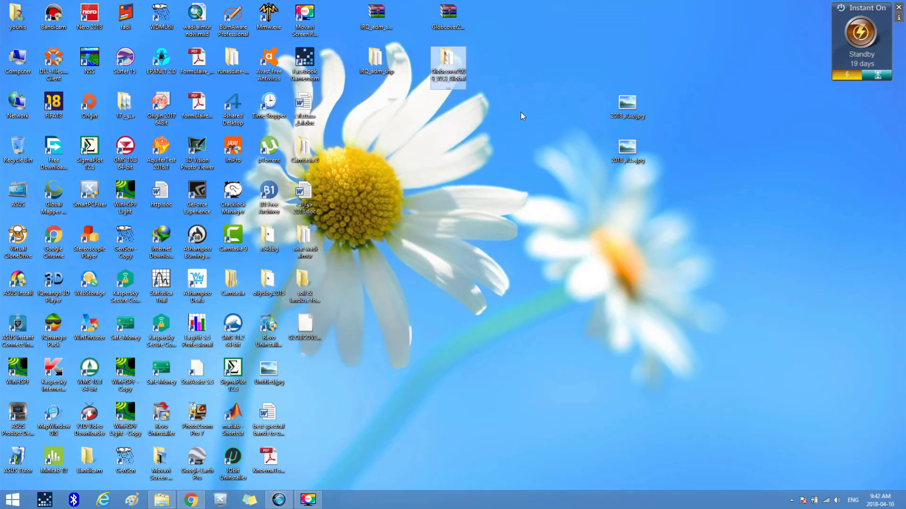
- Check the contents of the extracted Globcover2009_V2.3_Global_ folder and move the zip archive into it
double_click(460, 77)
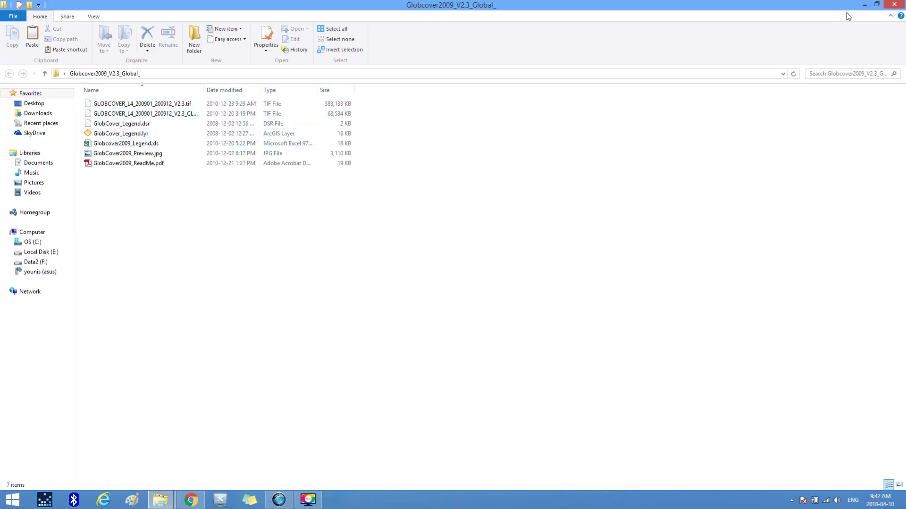
left_click(895, 4)
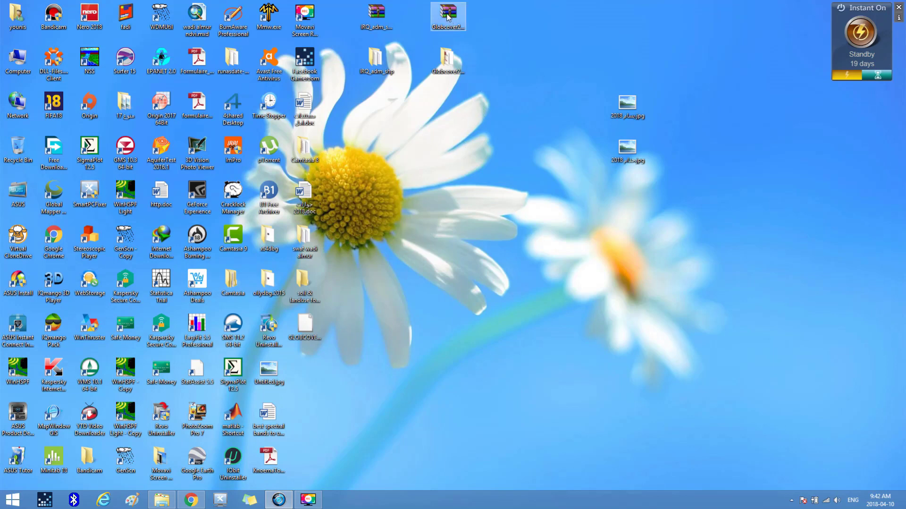
left_click_drag(447, 18, 451, 65)
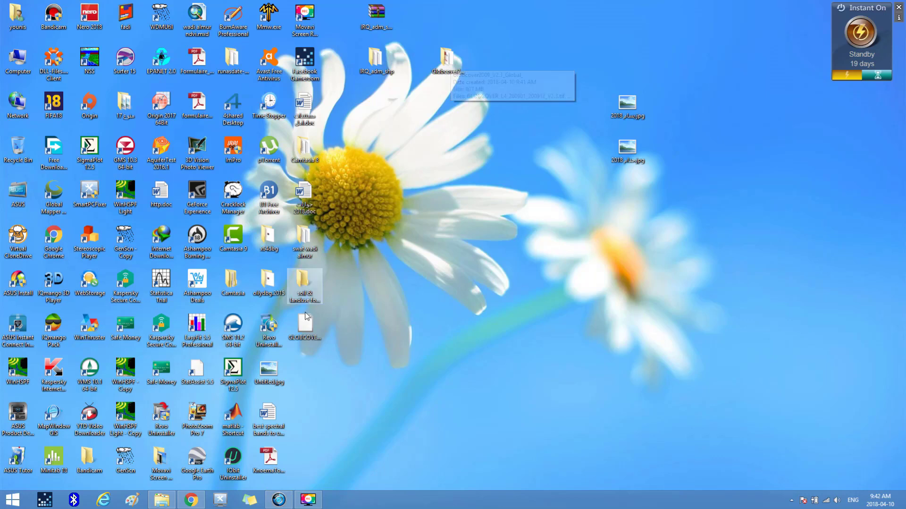
- Request the coloured GeoTIFF download of GlobCover 2009 as a numbered duplicate, cancel it and close the browser
mouse_move(198, 505)
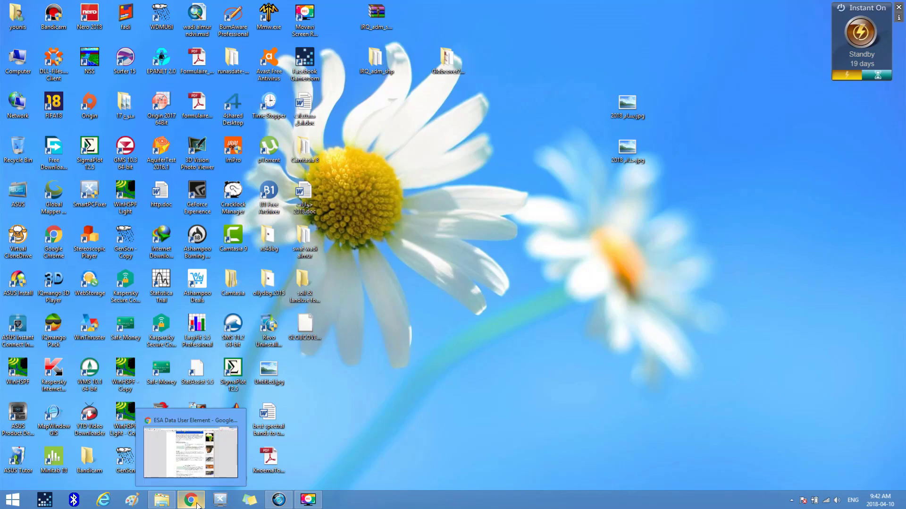
left_click(197, 504)
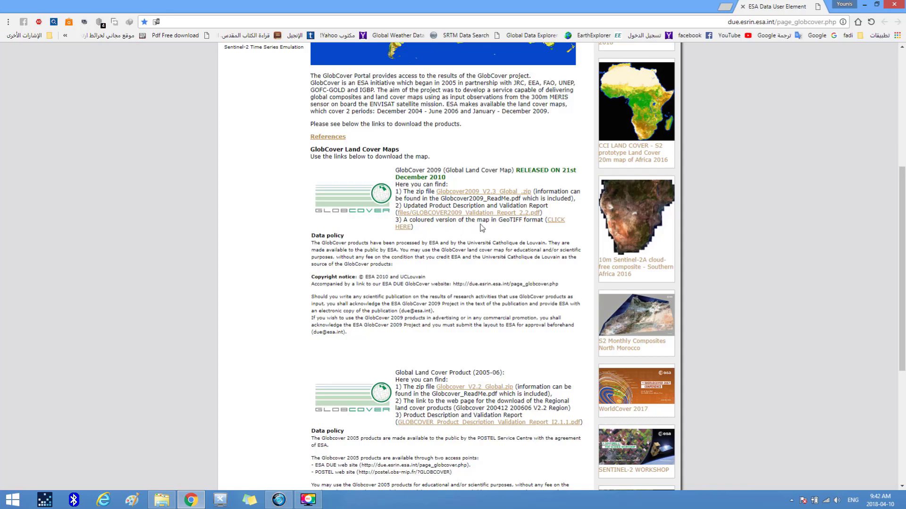
left_click(557, 224)
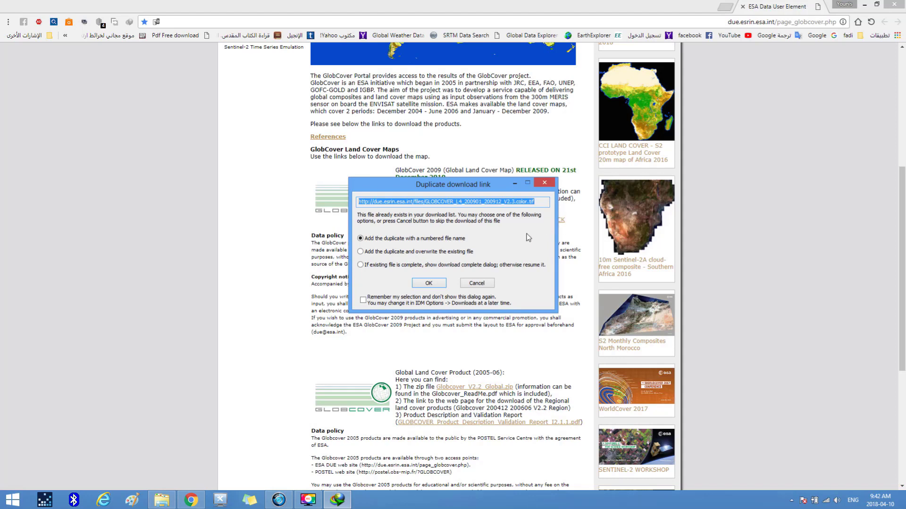
left_click(429, 283)
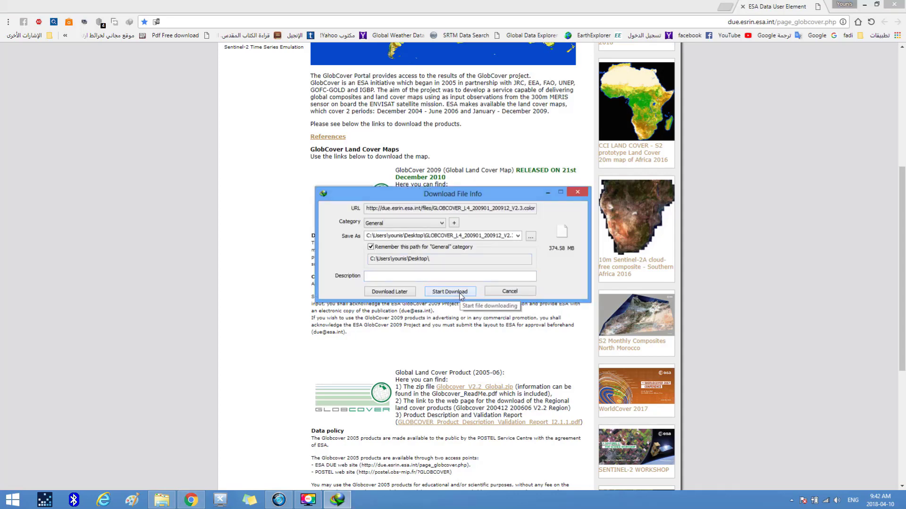
left_click(501, 293)
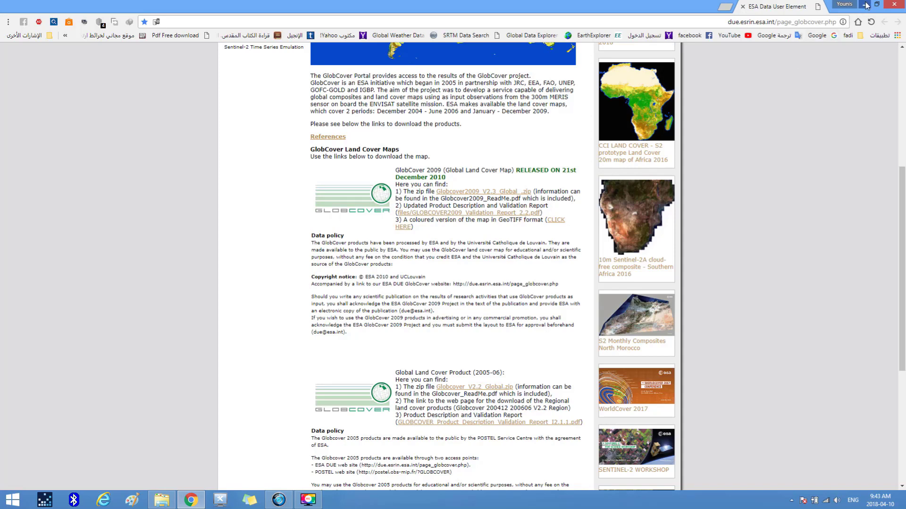
left_click(895, 4)
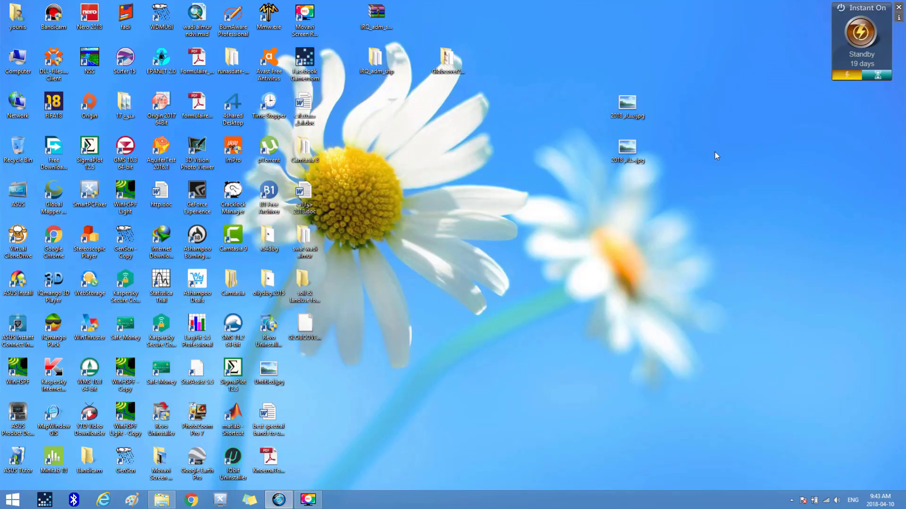
- Copy the name of the desktop file GLOBCOVER_L4_200901_200912_V2.3.color.tif without its extension
left_click(306, 340)
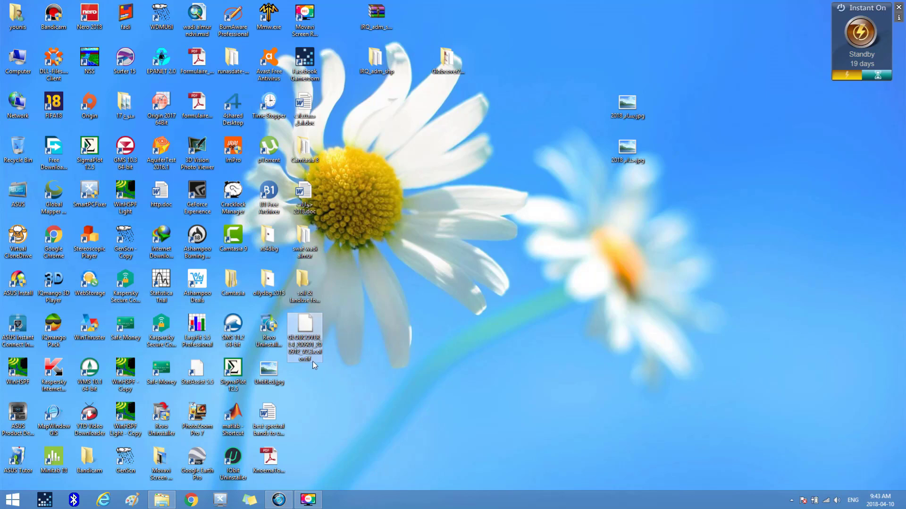
mouse_move(320, 359)
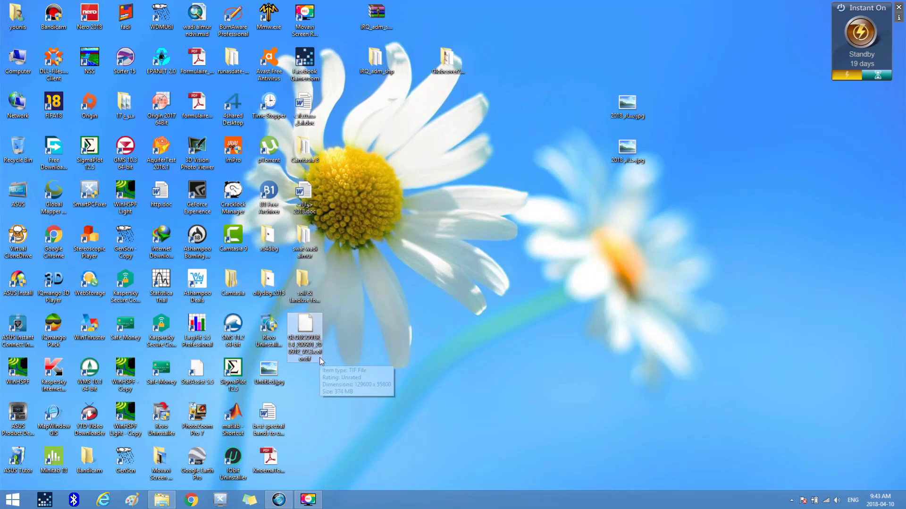
right_click(303, 329)
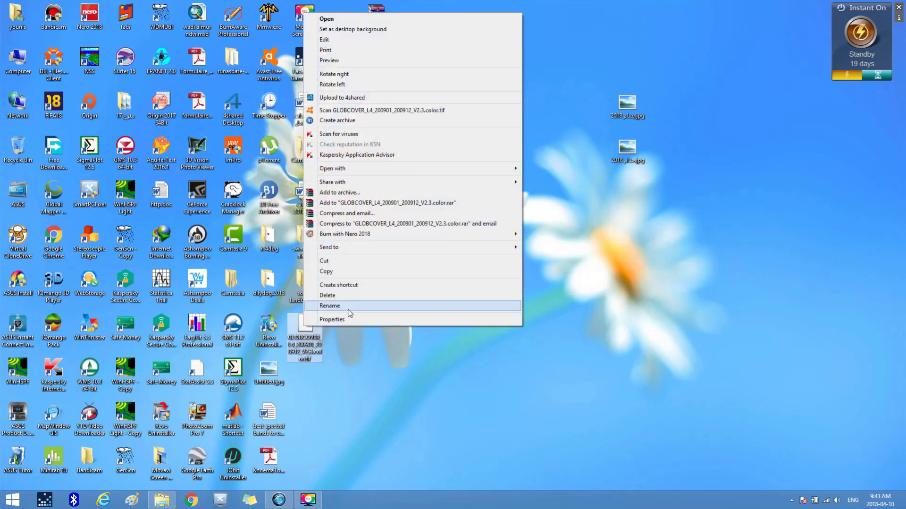
left_click(349, 307)
key("ctrl+c")
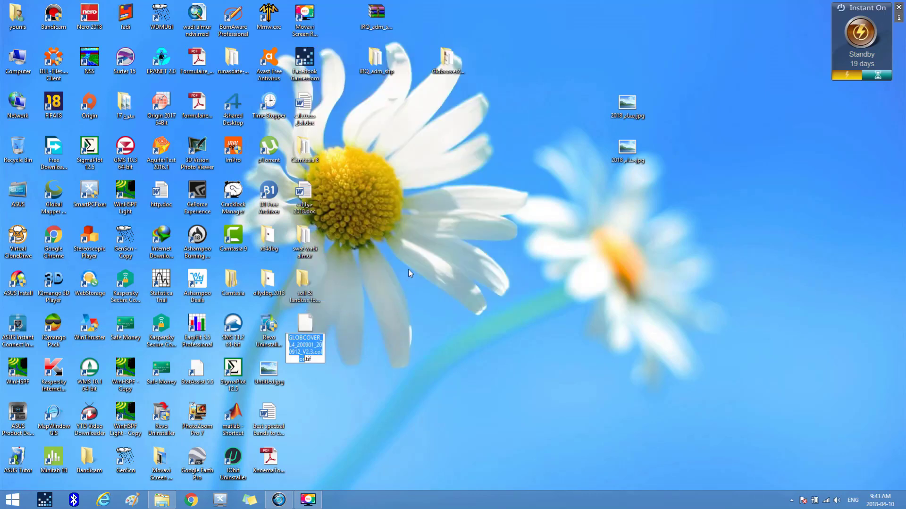
- Create a desktop folder named GLOBCOVER_L4_200901_200912_V2.3.color using the copied file name
right_click(436, 206)
mouse_move(485, 294)
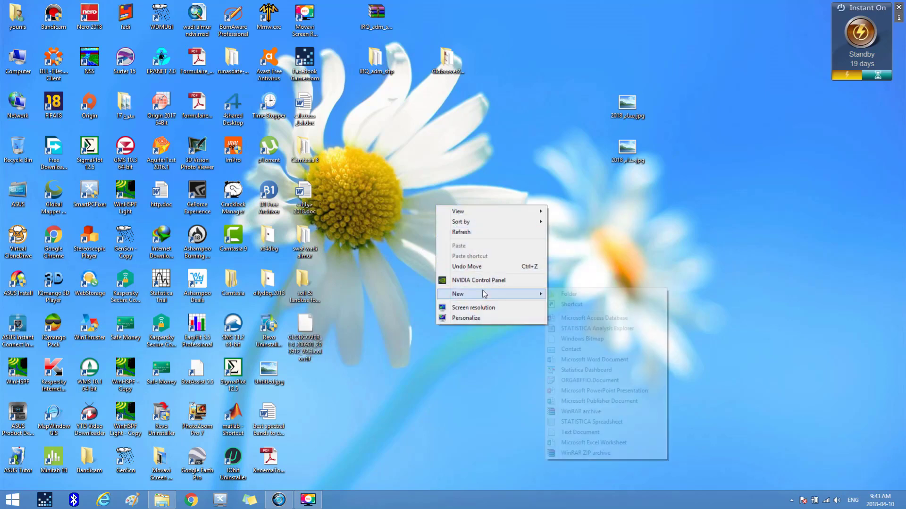
left_click(569, 294)
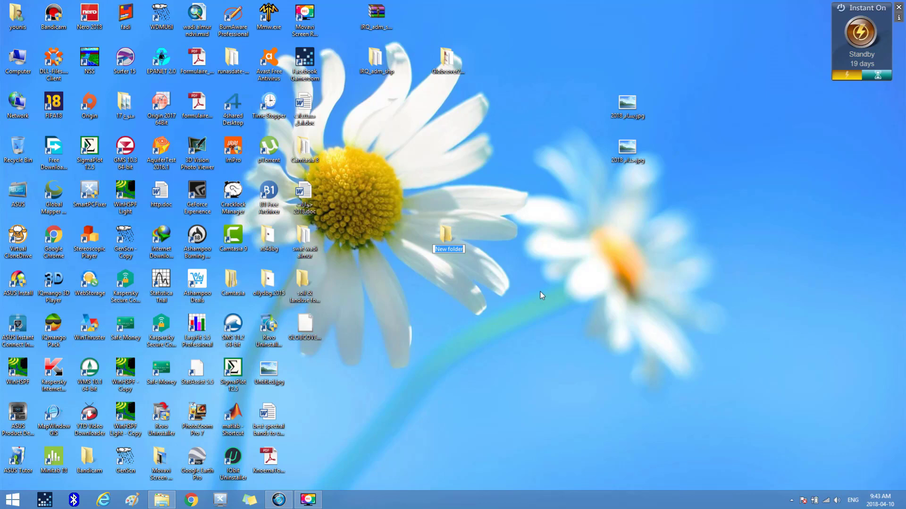
key("ctrl+v")
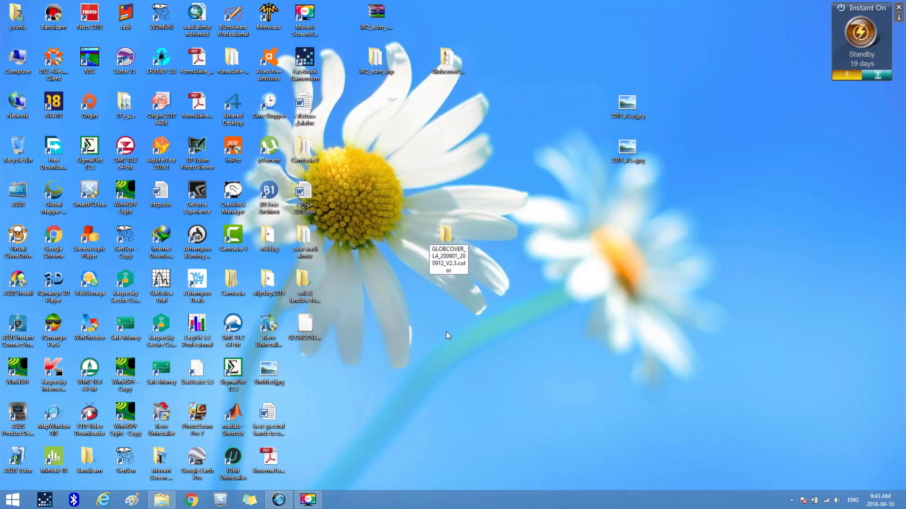
key("Return")
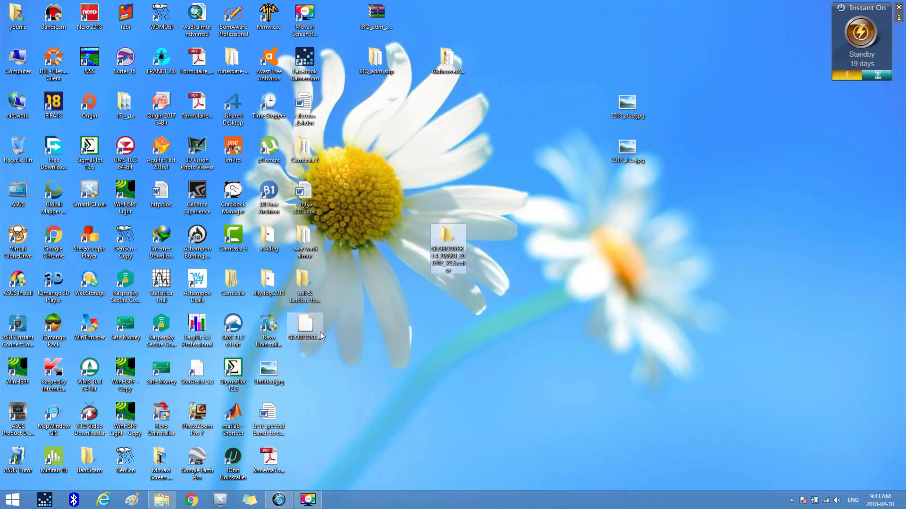
- Move the coloured GLOBCOVER tif file into its matching new folder and place that folder just below the Globcover2009_V2.3_Global_ folder
left_click(385, 328)
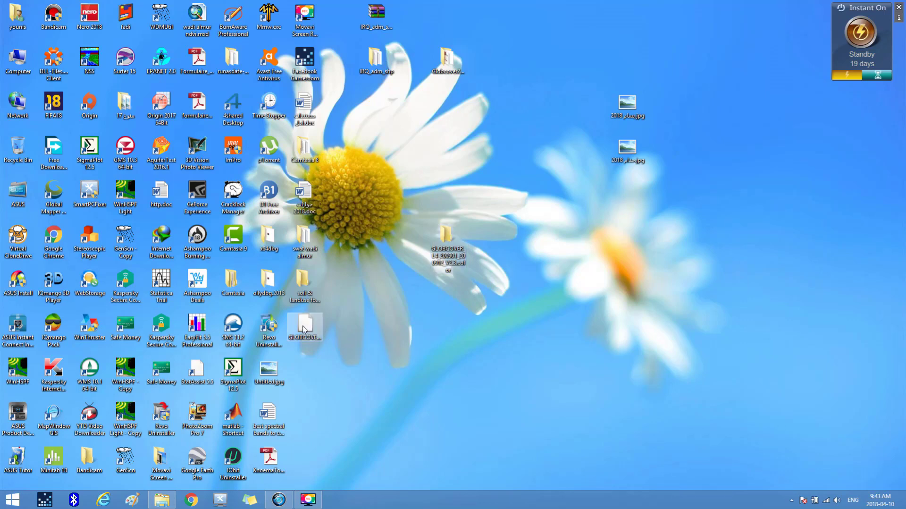
mouse_move(304, 329)
left_click_drag(304, 329, 448, 111)
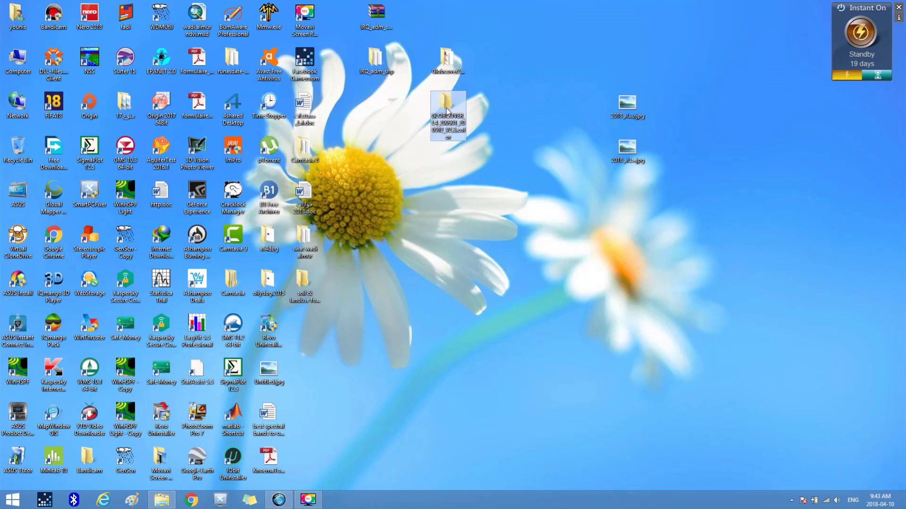
left_click(456, 199)
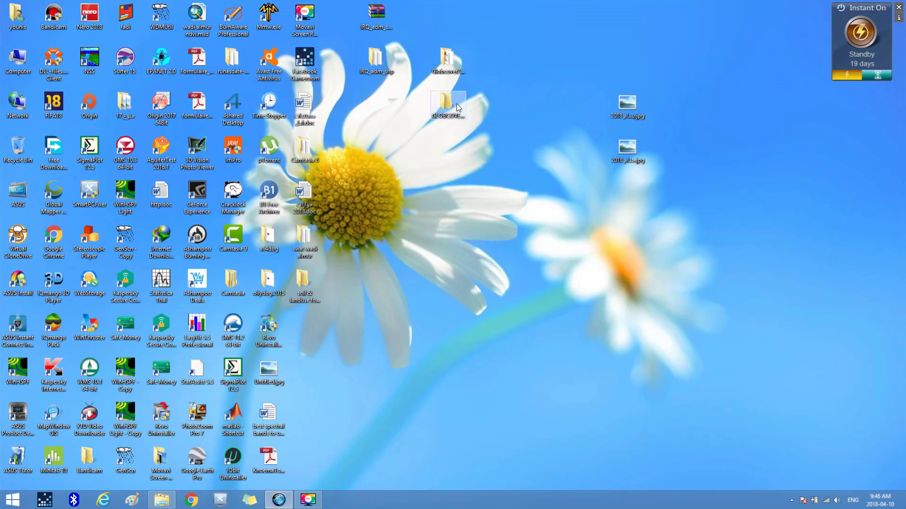
left_click(449, 68)
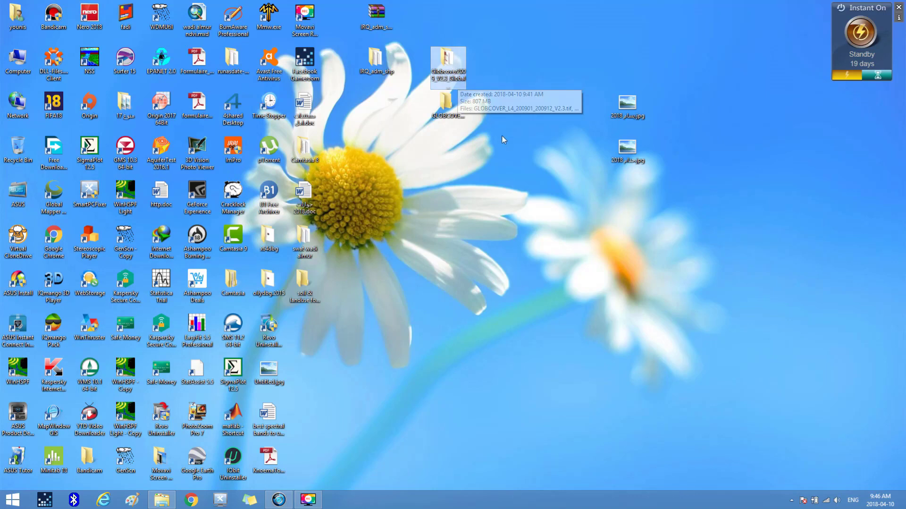
left_click(509, 147)
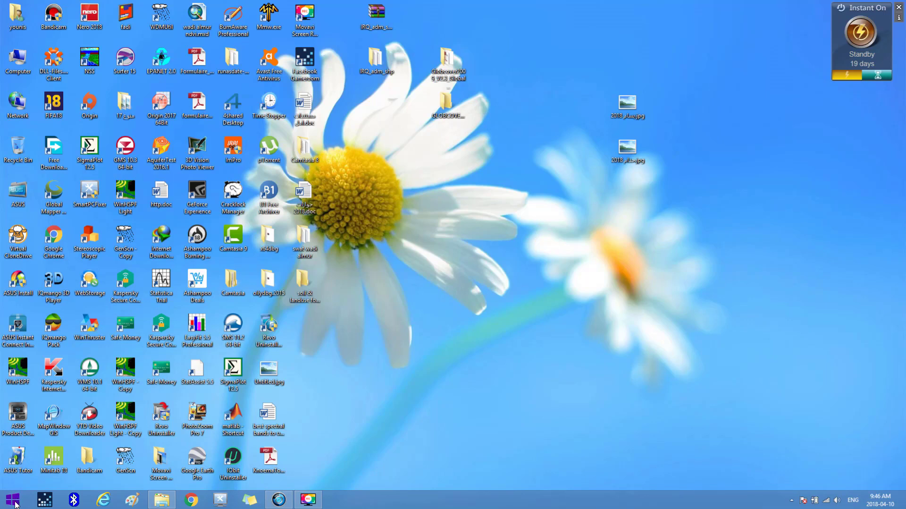
- Launch ArcMap 10.4.1 and dismiss its getting-started dialog to work in a blank untitled map
left_click(16, 504)
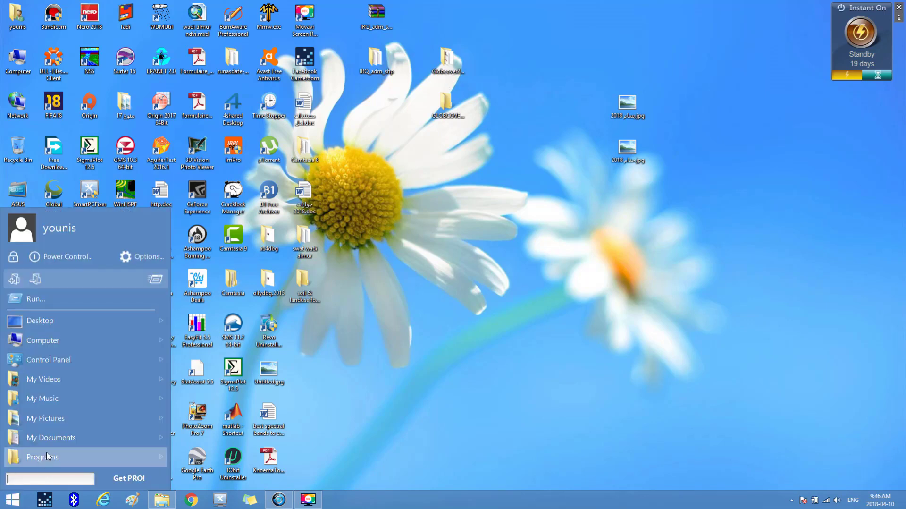
mouse_move(97, 466)
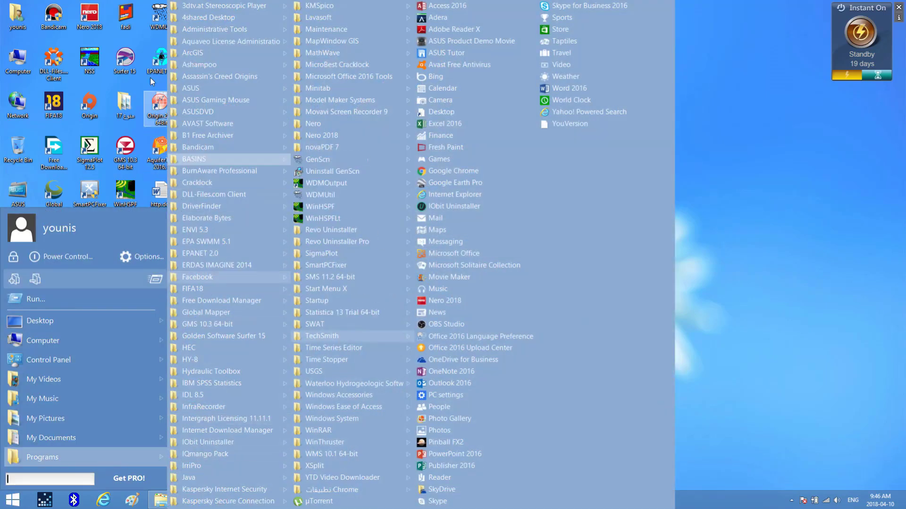
mouse_move(198, 53)
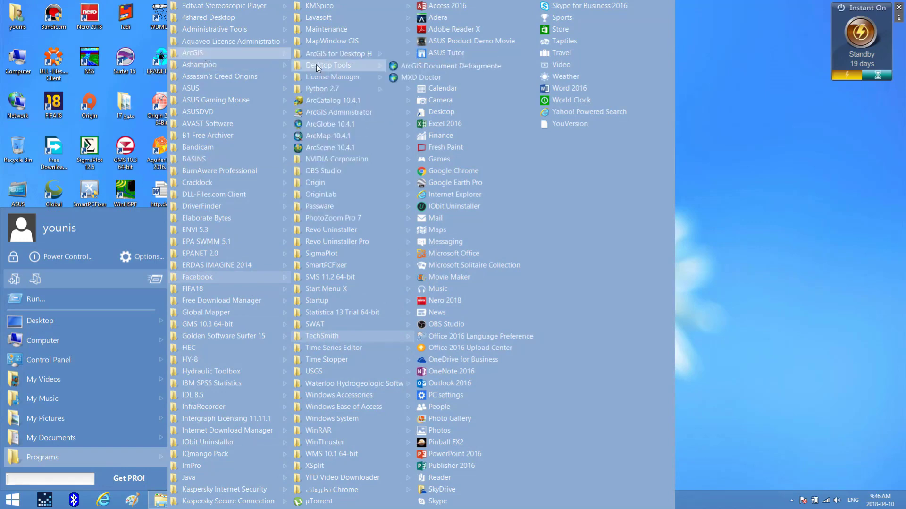
left_click(334, 137)
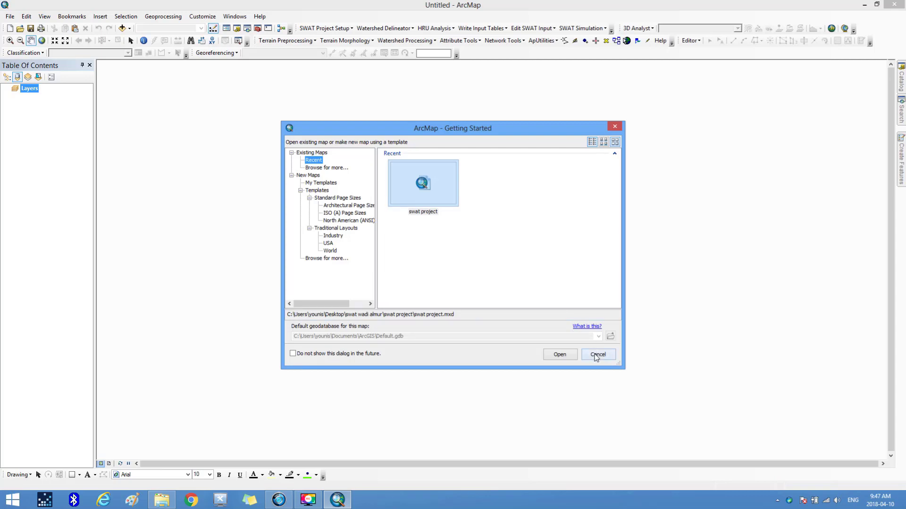
left_click(596, 357)
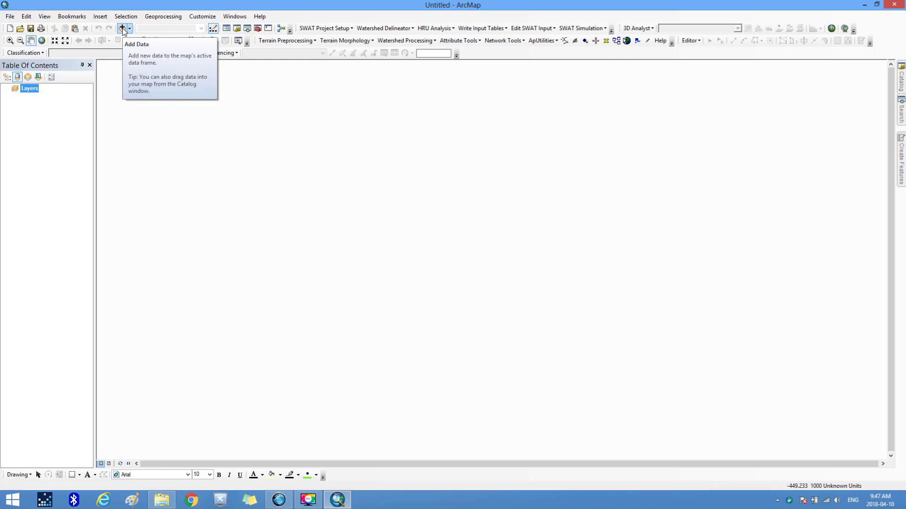
- Add GLOBCOVER_L4_200901_200912_V2.3.tif from the desktop's Globcover2009_V2.3_Global_ folder to the map, building pyramids with Nearest Neighbor resampling and default compression
left_click(122, 28)
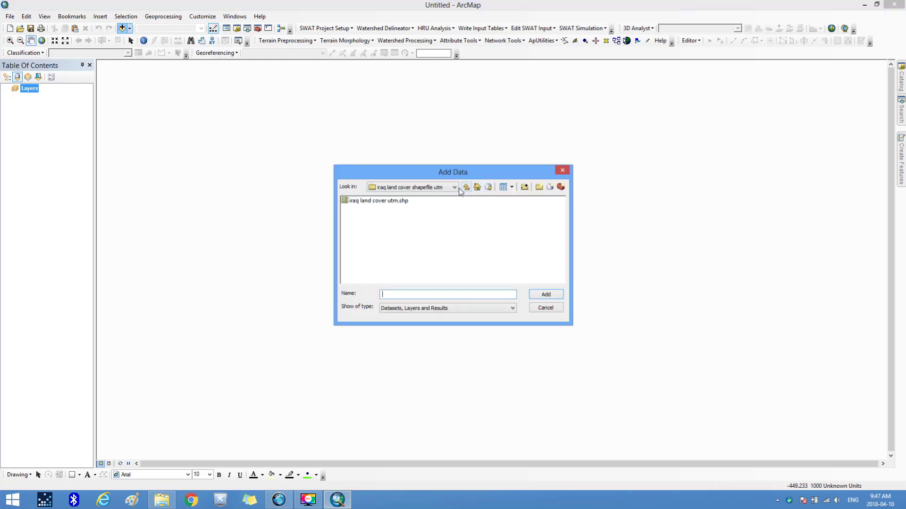
left_click(455, 188)
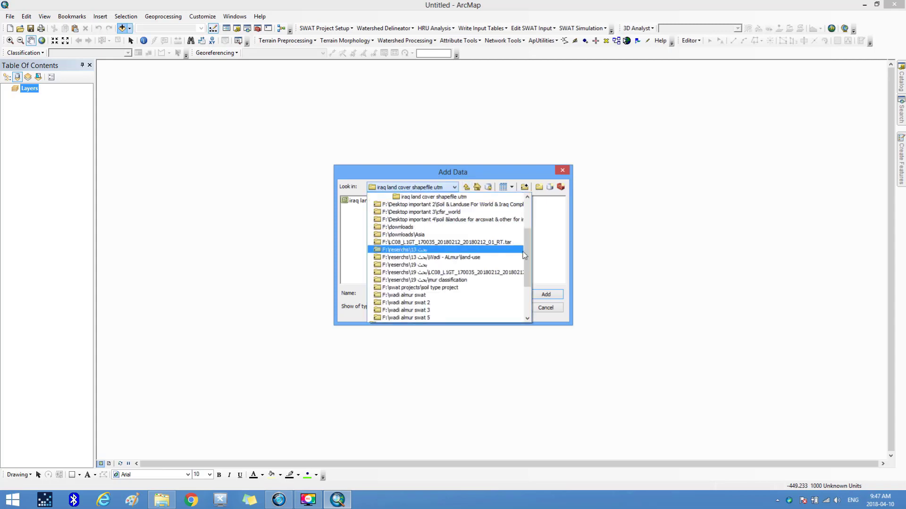
scroll(467, 230, "up", 3)
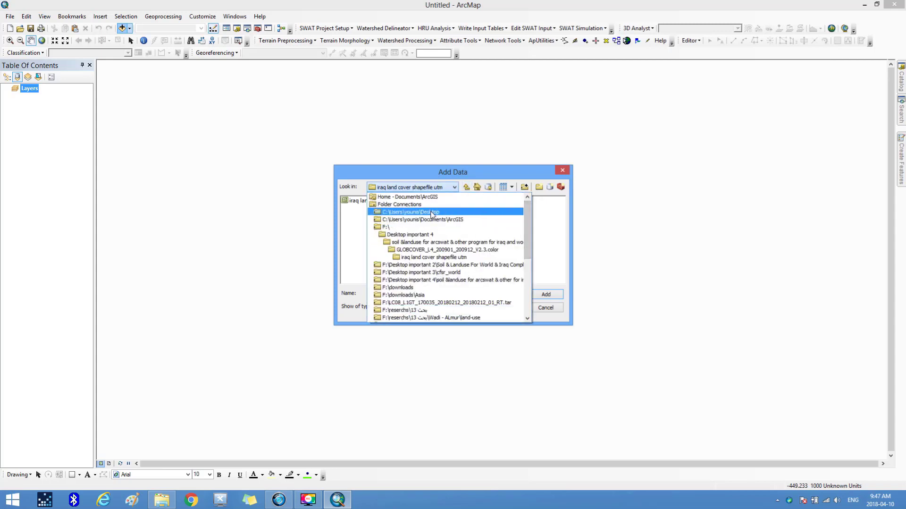
left_click(432, 212)
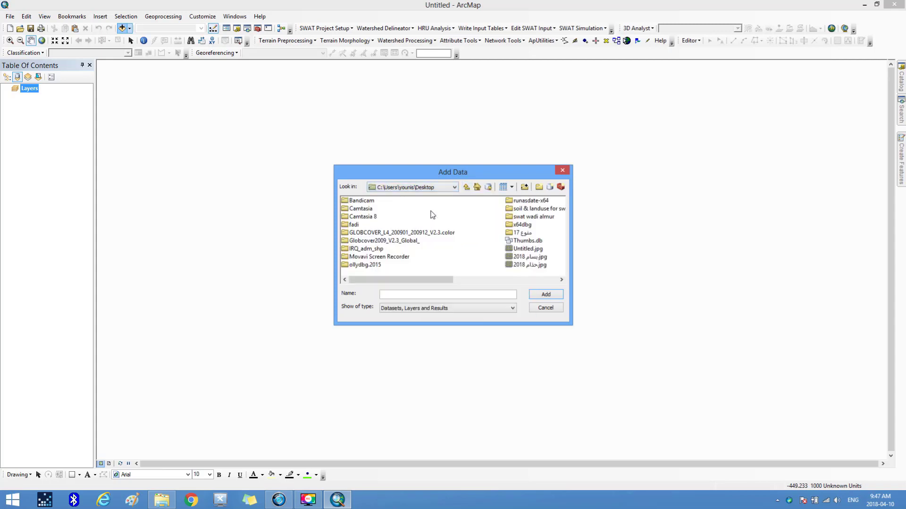
double_click(395, 242)
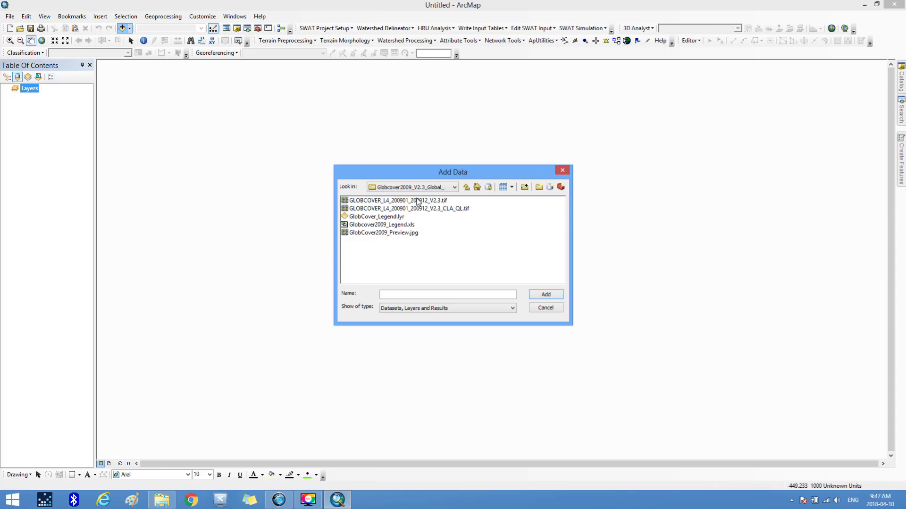
left_click(417, 200)
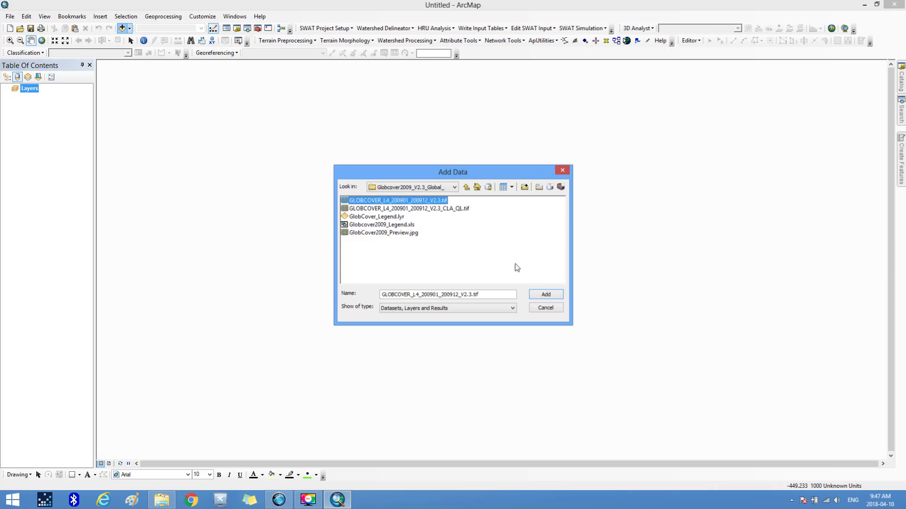
left_click(539, 294)
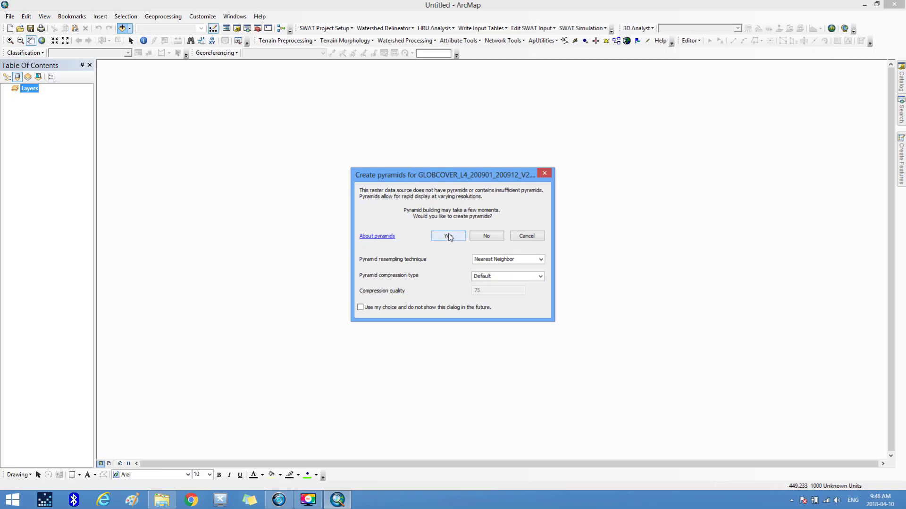
left_click(449, 236)
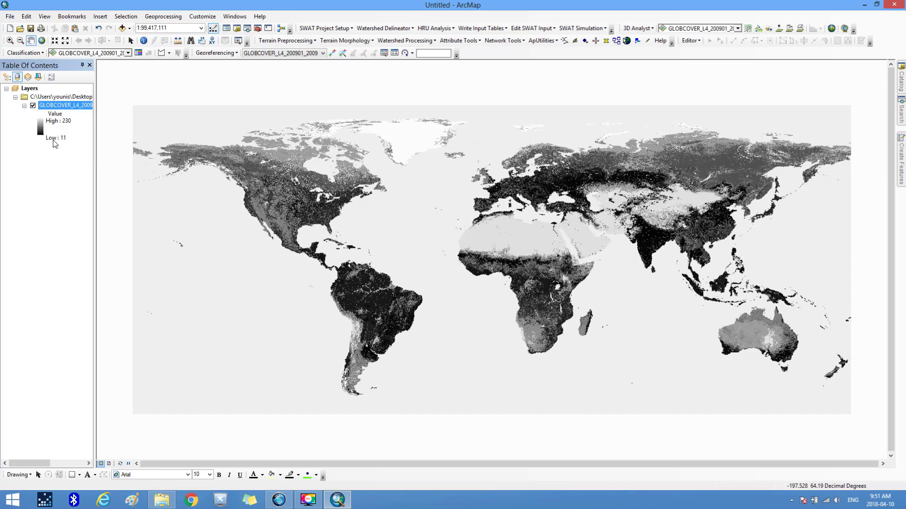
- Open the layer properties of the GLOBCOVER raster at its symbology settings
left_click(54, 107)
right_click(59, 109)
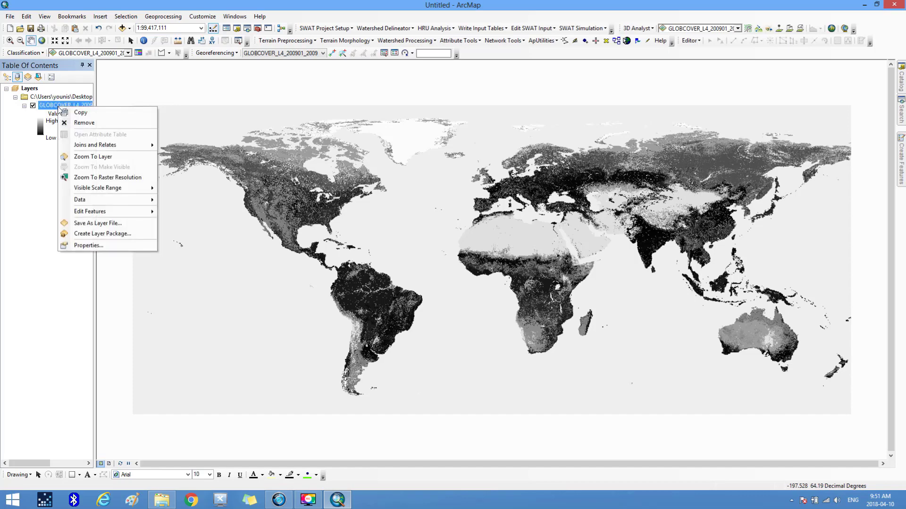
left_click(90, 245)
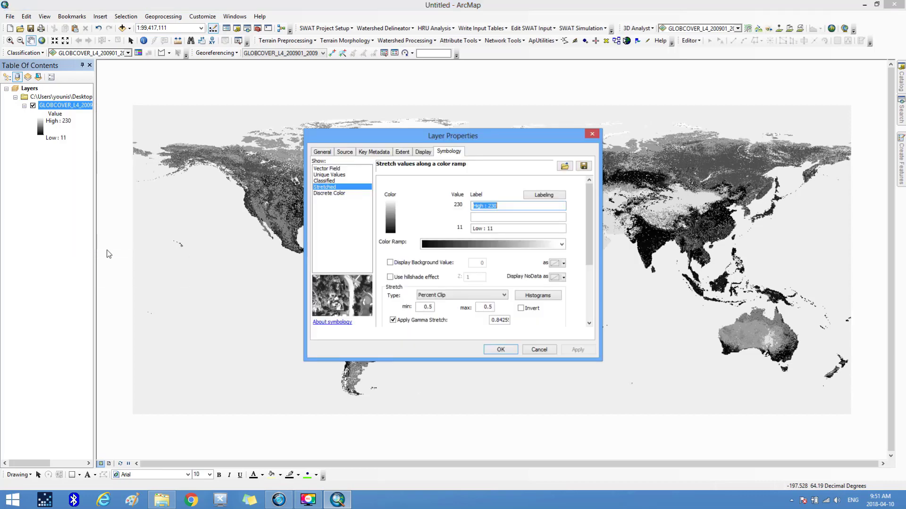
- Try the Classified renderer on the GLOBCOVER raster, computing its histogram, and check which class counts are available
left_click(326, 181)
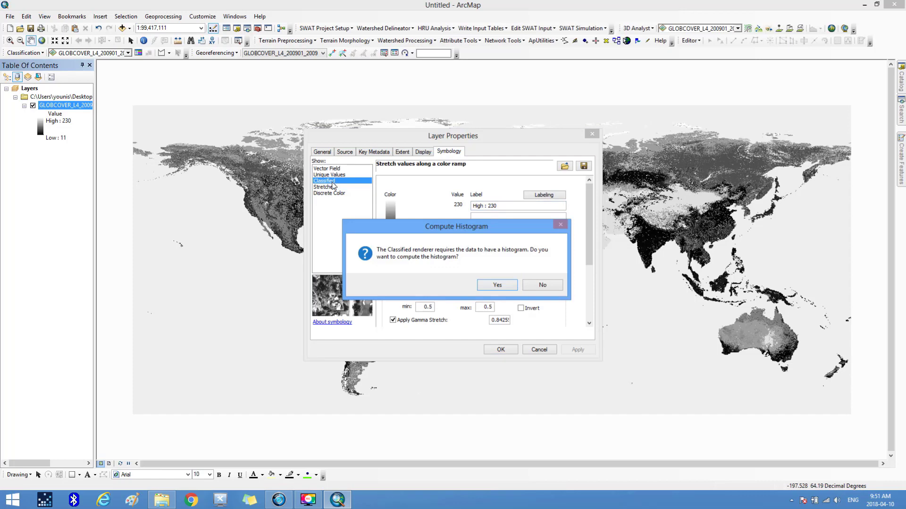
left_click(498, 285)
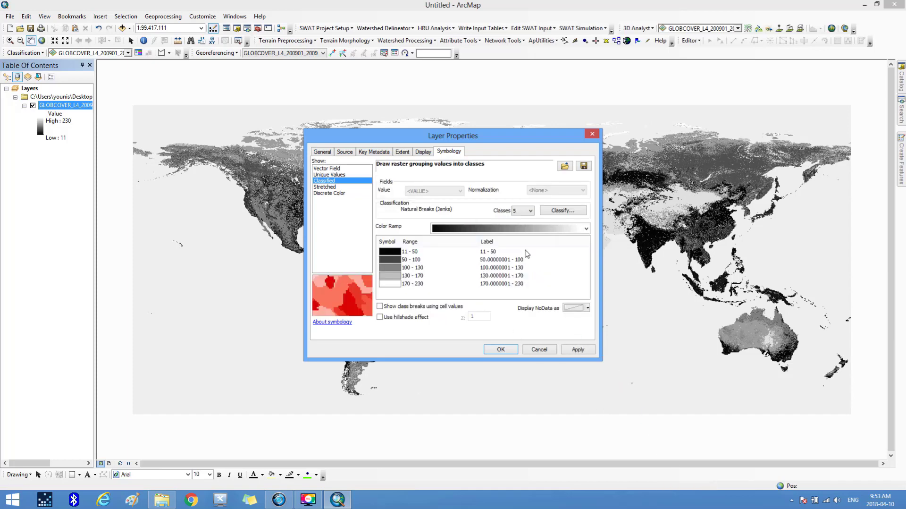
left_click(531, 210)
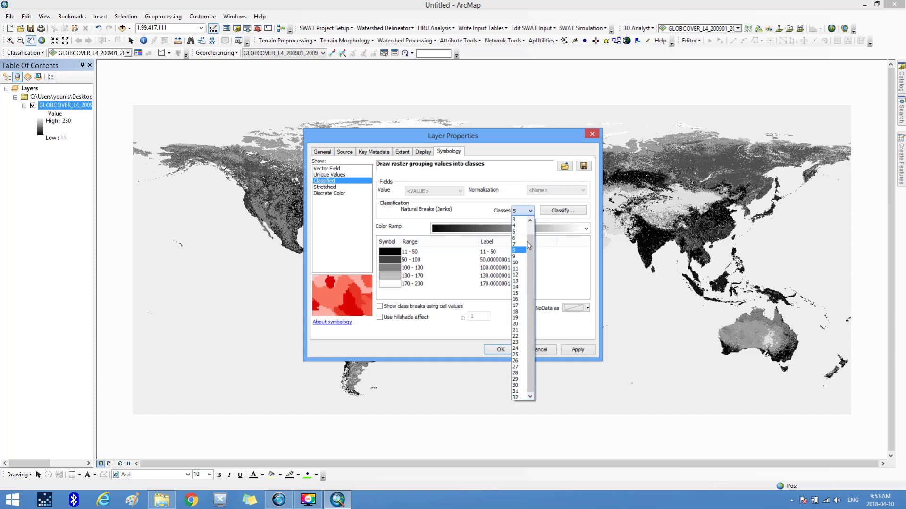
left_click(530, 212)
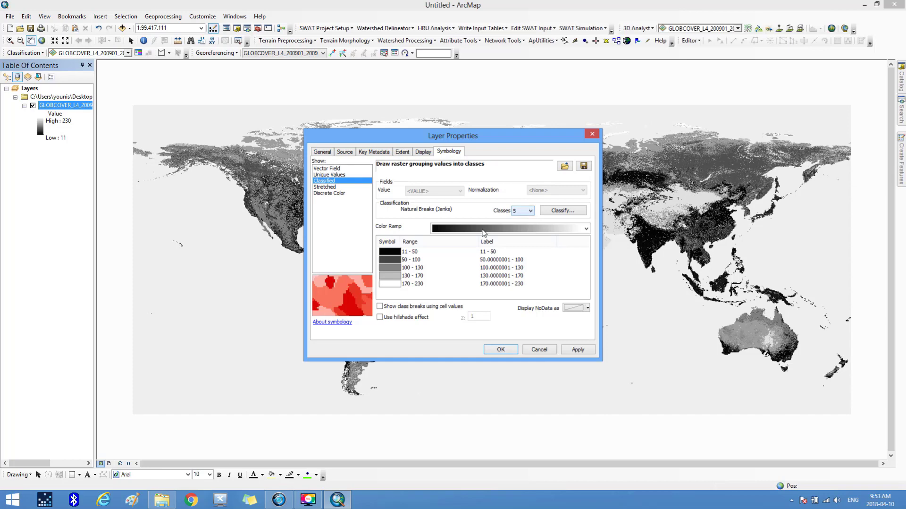
- Symbolise the GLOBCOVER raster by Unique Values, building its raster attribute table, and apply the colours to the map
left_click(331, 174)
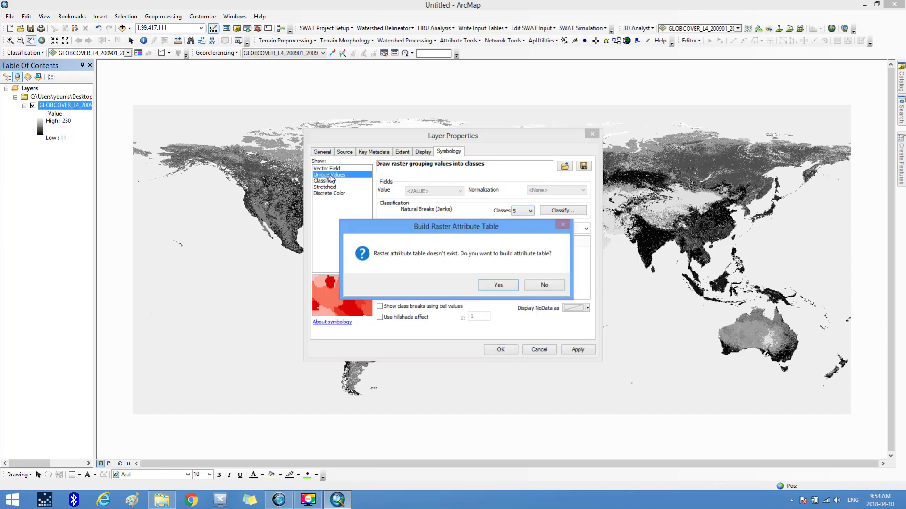
left_click(489, 284)
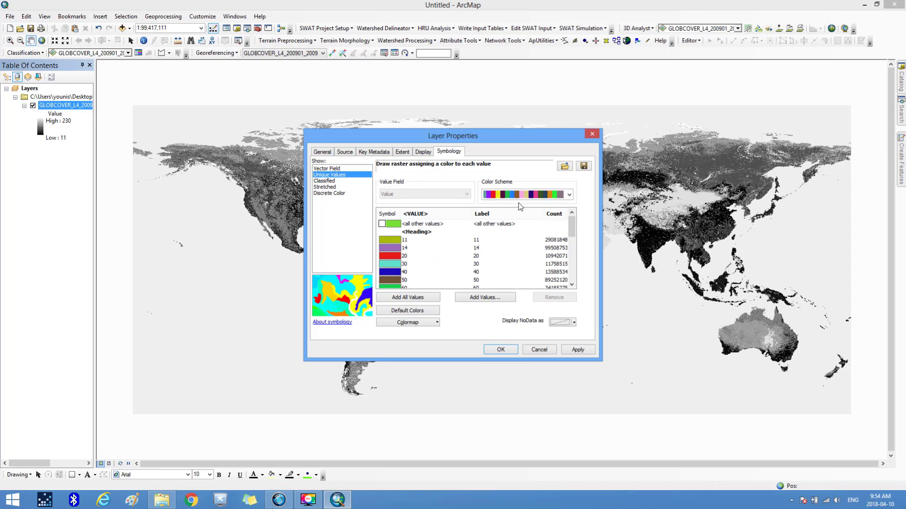
mouse_move(572, 229)
left_mouse_down()
mouse_move(577, 274)
mouse_move(578, 218)
left_mouse_up()
left_click(574, 353)
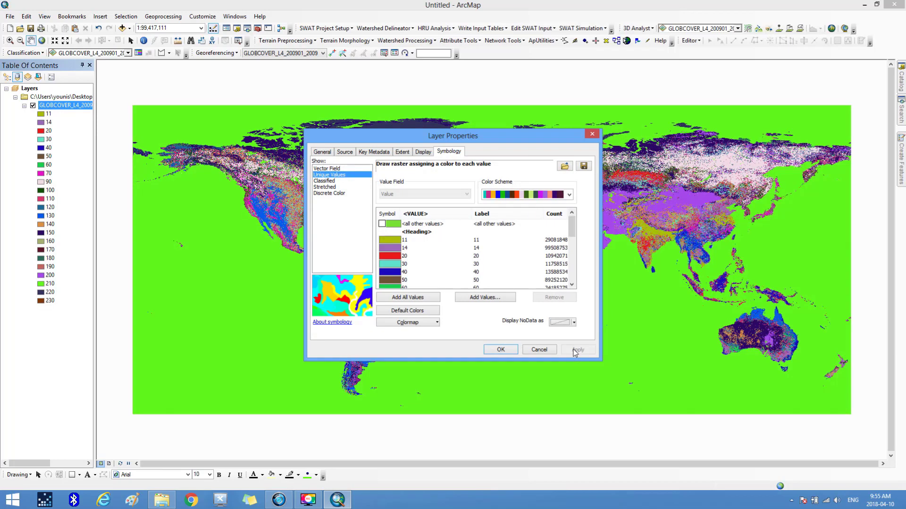
left_click(501, 350)
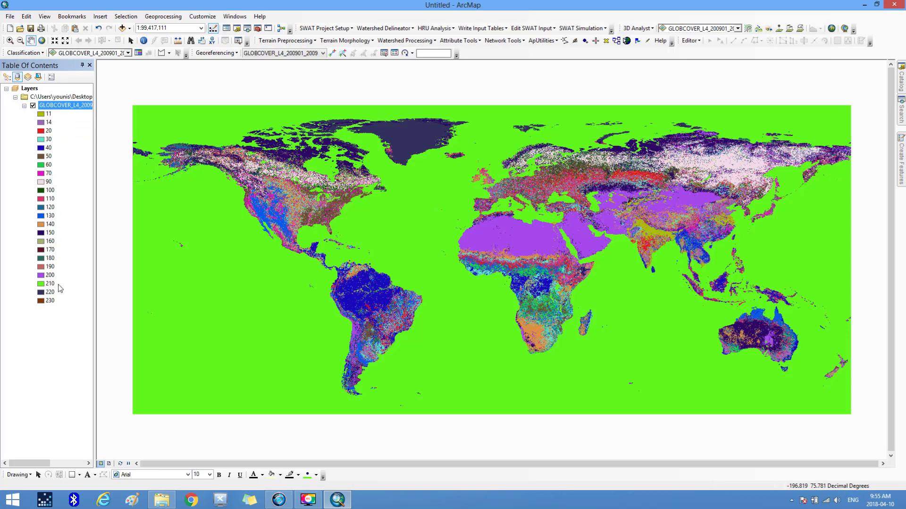
left_click(56, 107)
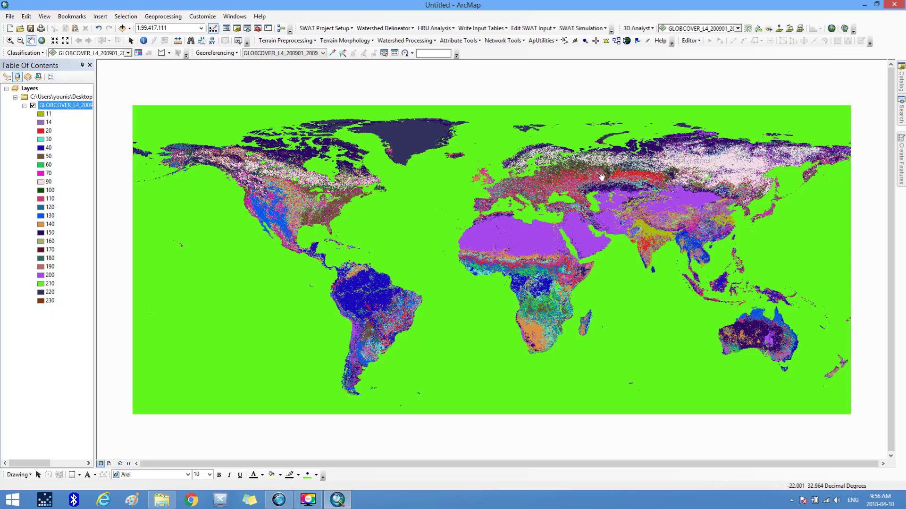
- Review the land cover codes and labels in Globcover2009_Legend.xls from the desktop's Globcover2009_V2.3_Global_ folder, close it and return to ArcMap
left_click(866, 6)
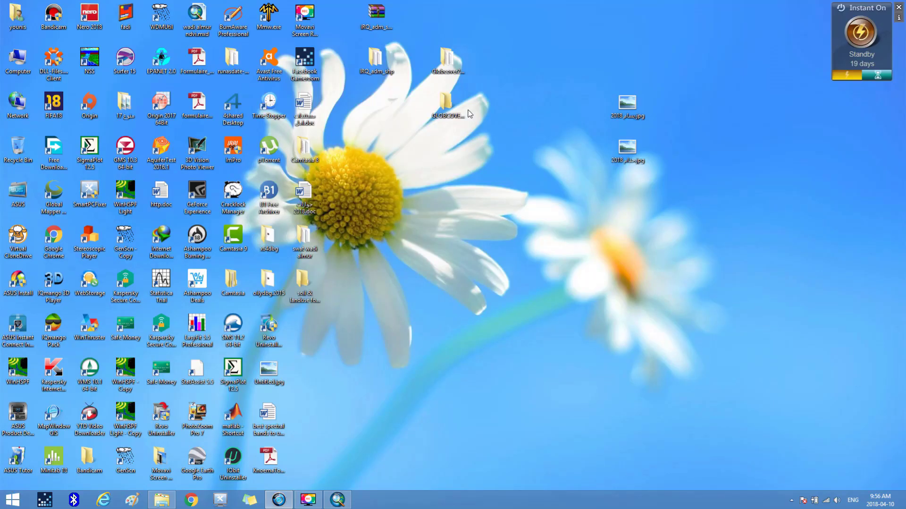
left_click(447, 63)
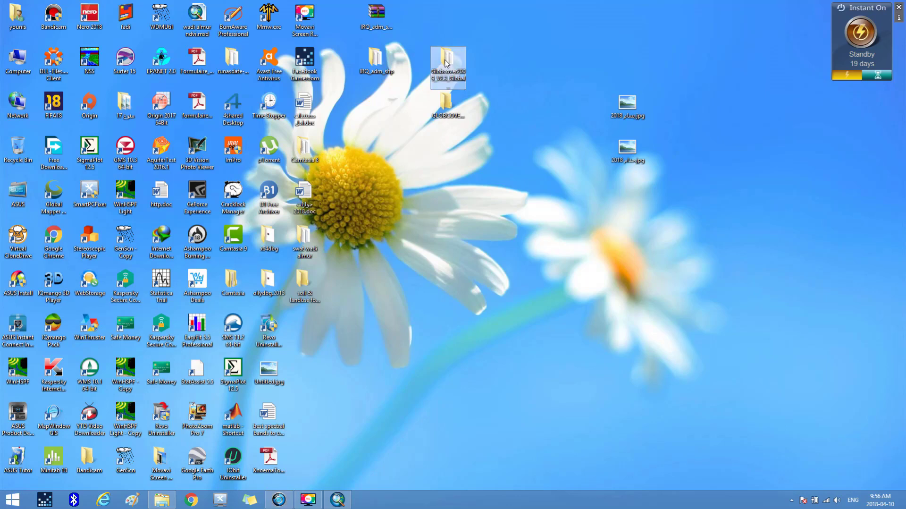
double_click(446, 63)
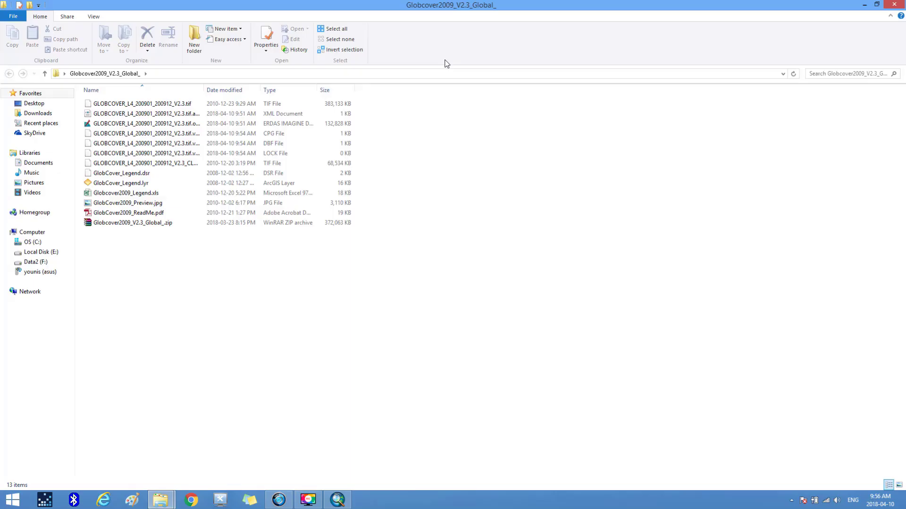
left_click(116, 194)
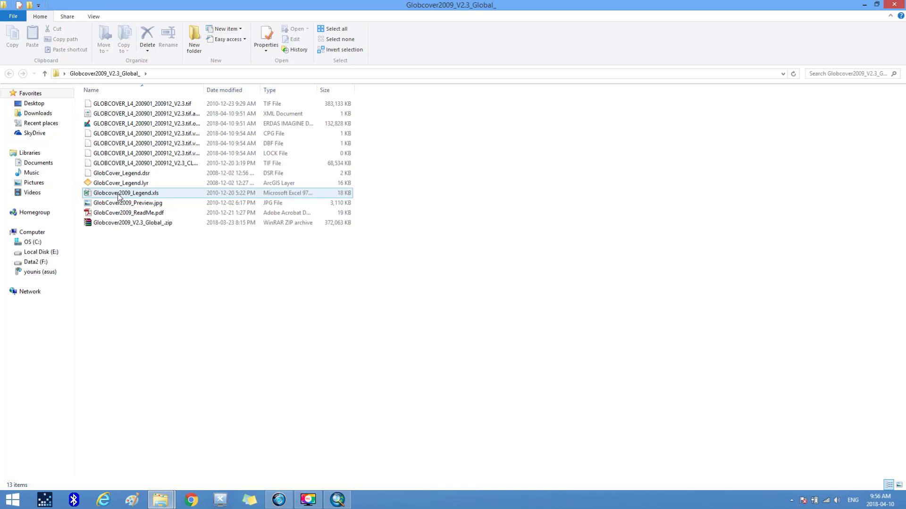
double_click(119, 197)
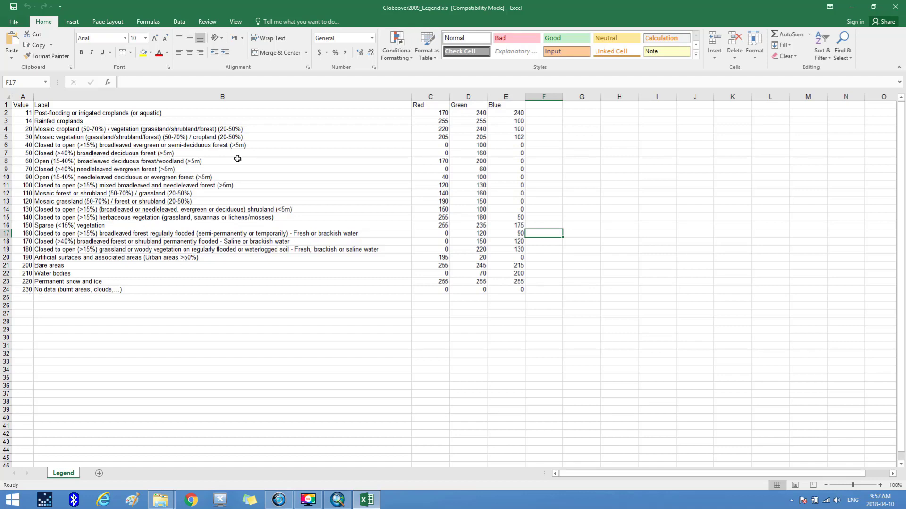
left_click(897, 7)
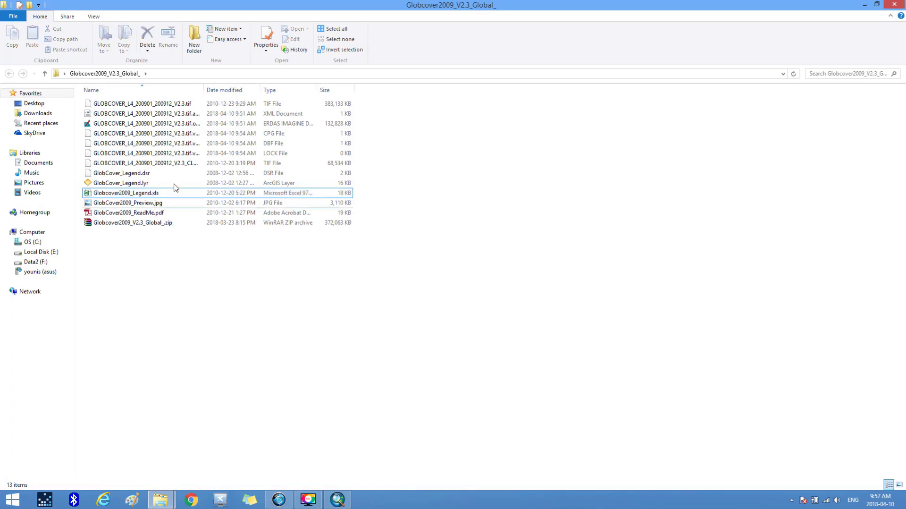
left_click(895, 5)
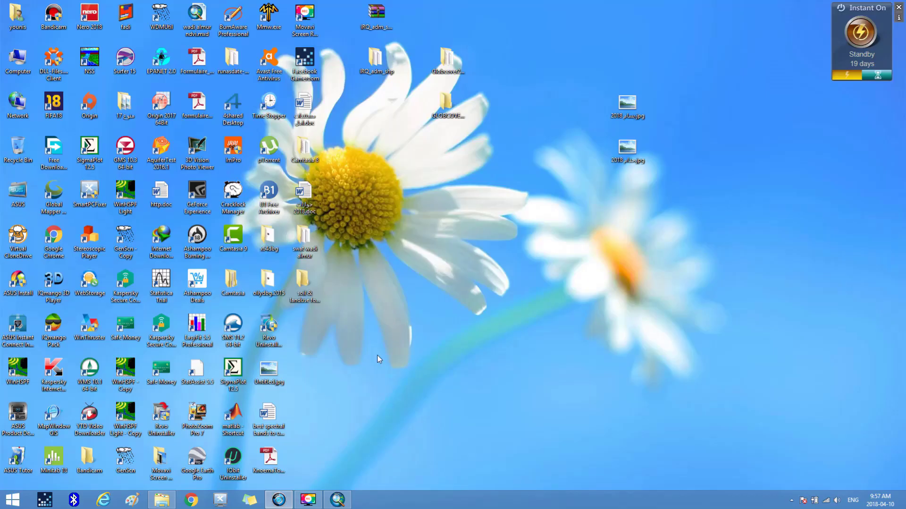
left_click(343, 499)
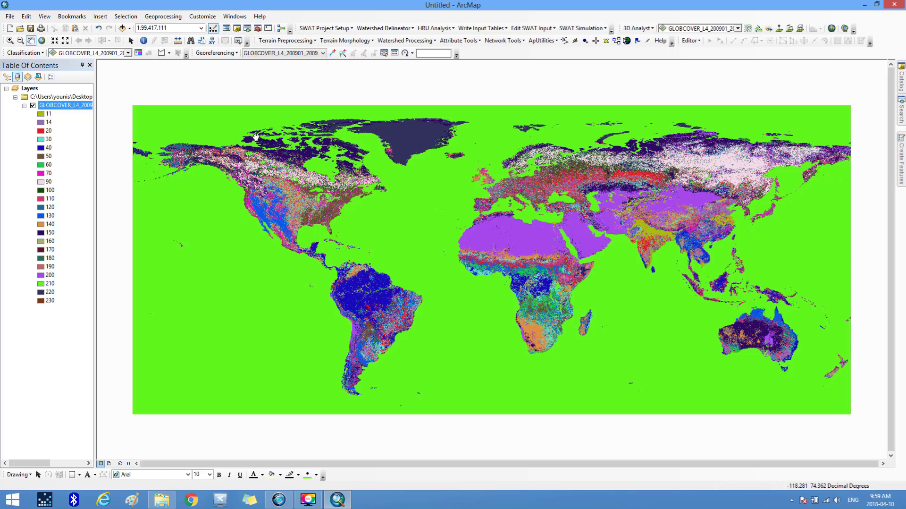
- Open the Spatial Analyst Extract by Mask tool and set GLOBCOVER_L4_200901_200912_V2.3.tif as the input raster
left_click(258, 28)
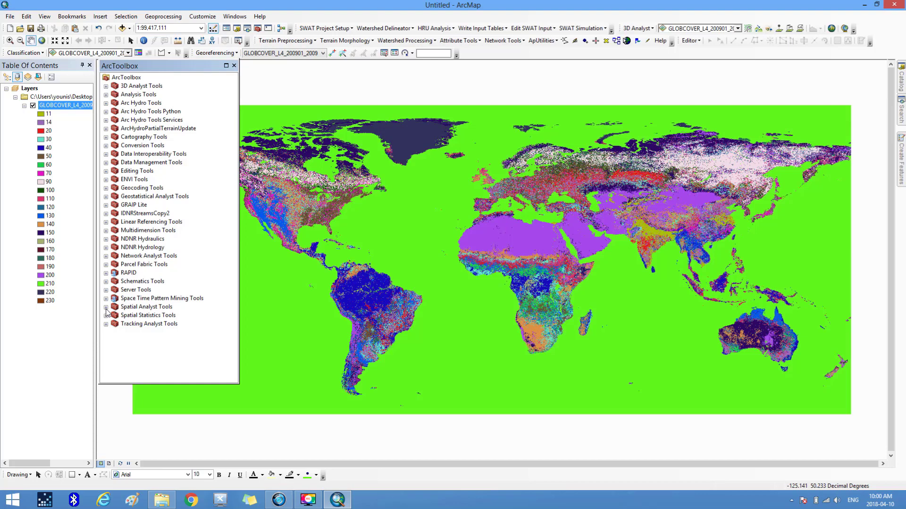
left_click(106, 307)
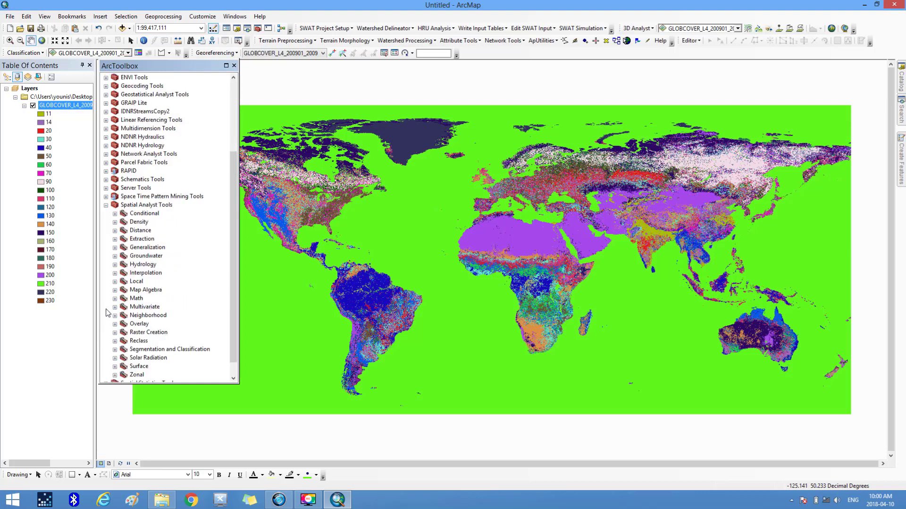
left_click(115, 239)
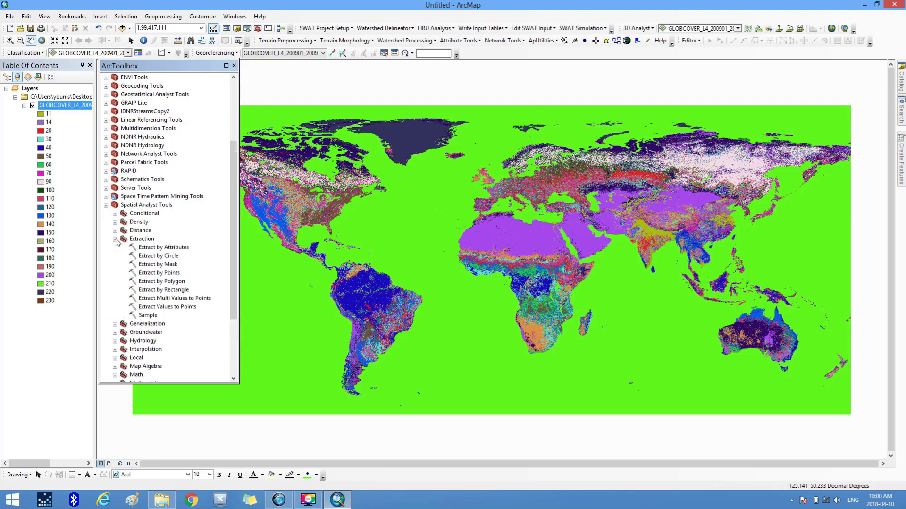
double_click(161, 264)
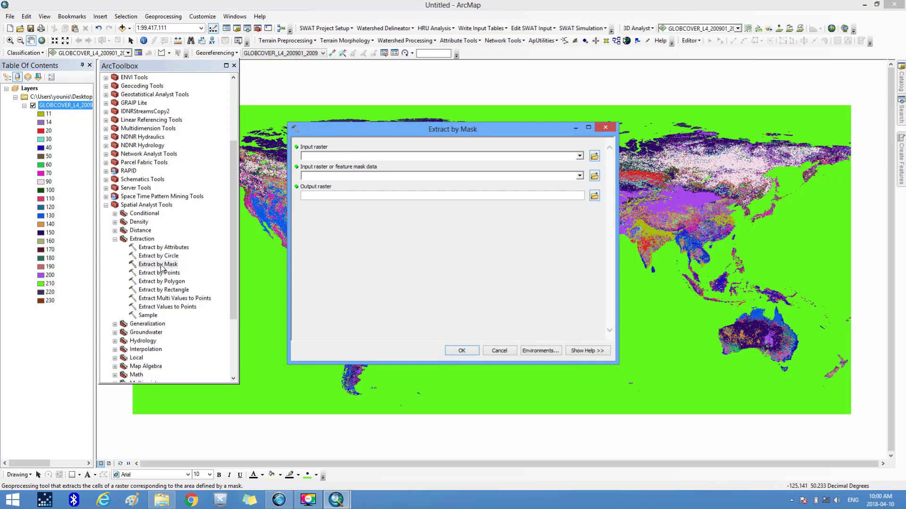
left_click(582, 156)
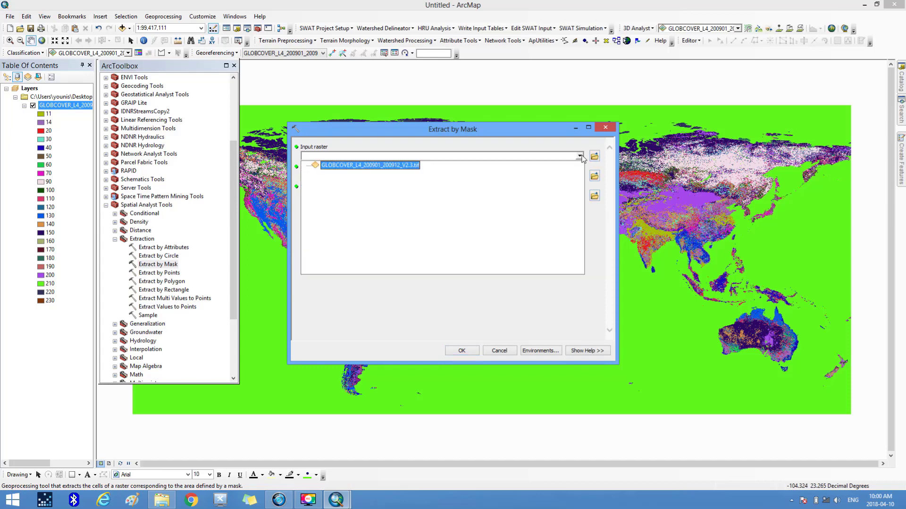
left_click(411, 167)
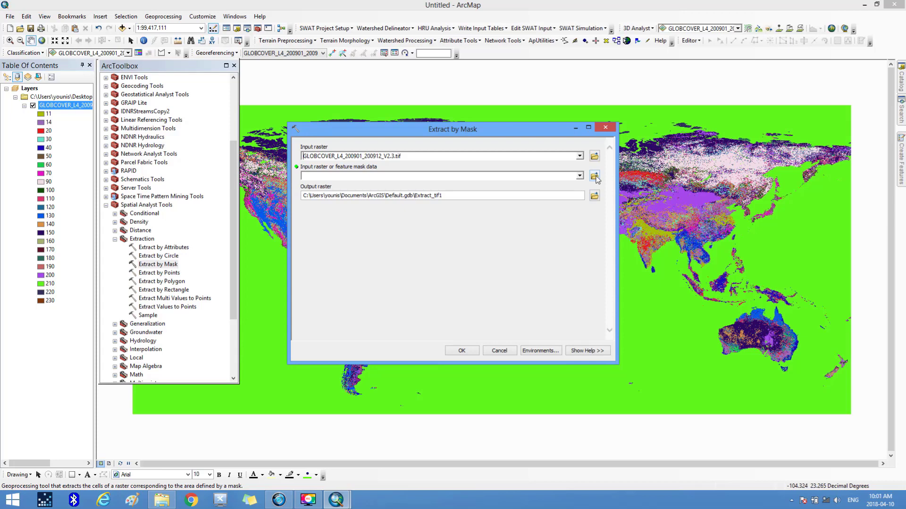
- Use IRQ_adm0.shp from the desktop's IRQ_adm_shp folder as the feature mask for the extraction
left_click(595, 177)
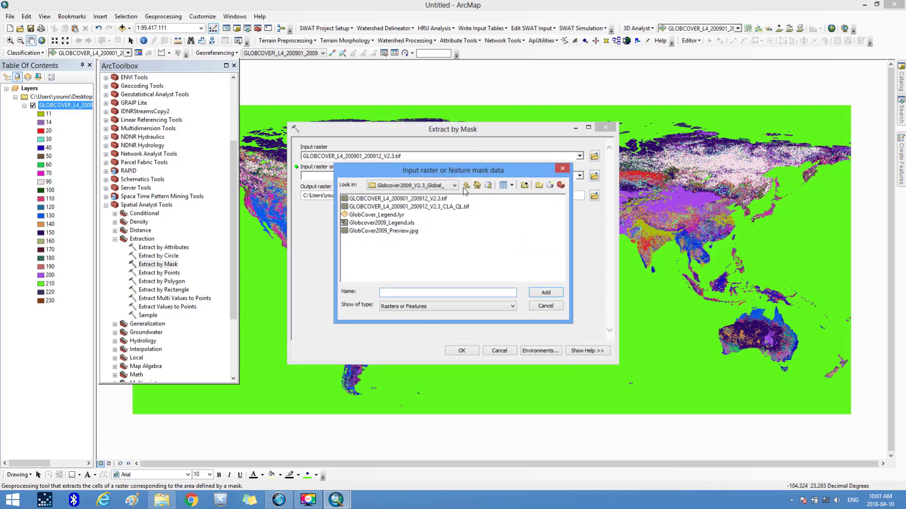
left_click(466, 186)
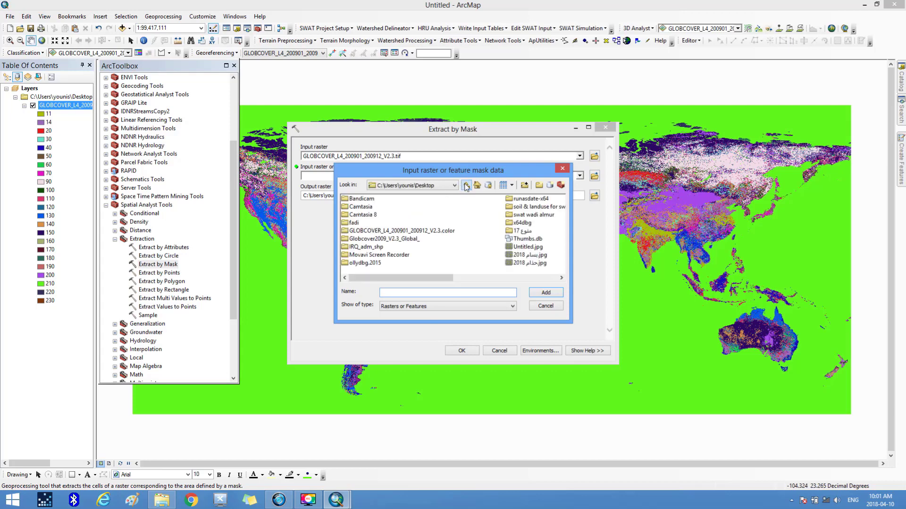
double_click(368, 247)
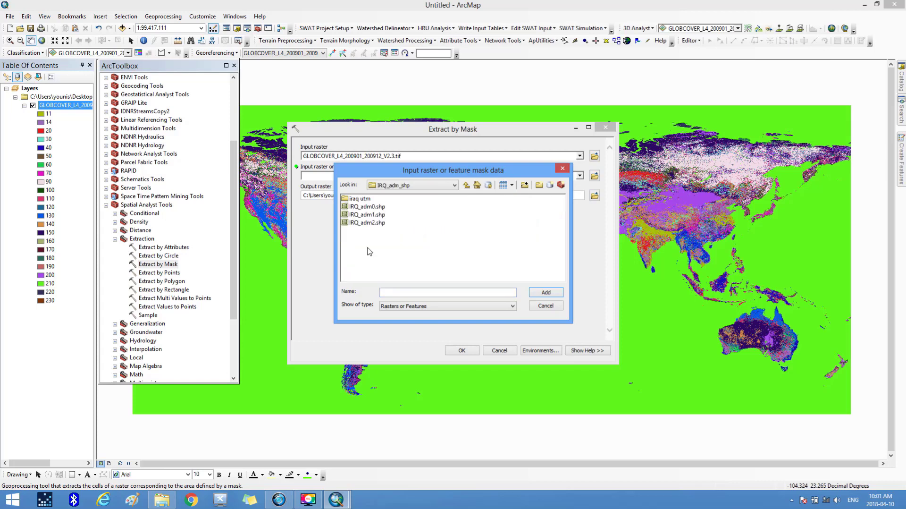
left_click(373, 207)
left_click(543, 294)
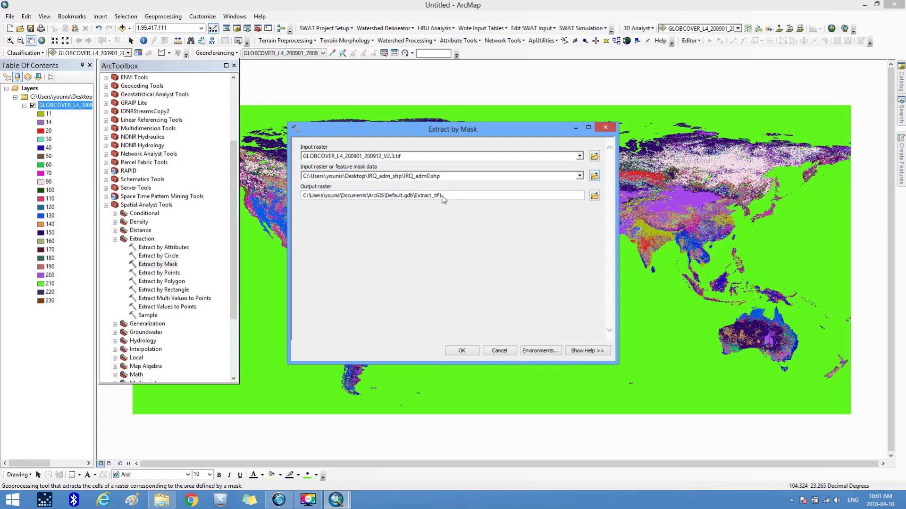
- Save the output raster as Extract_tif1 in the desktop's Globcover2009_V2.3_Global_ folder and run the mask extraction
left_click_drag(443, 197, 415, 205)
left_click(434, 198)
left_click_drag(443, 197, 415, 203)
key("ctrl+c")
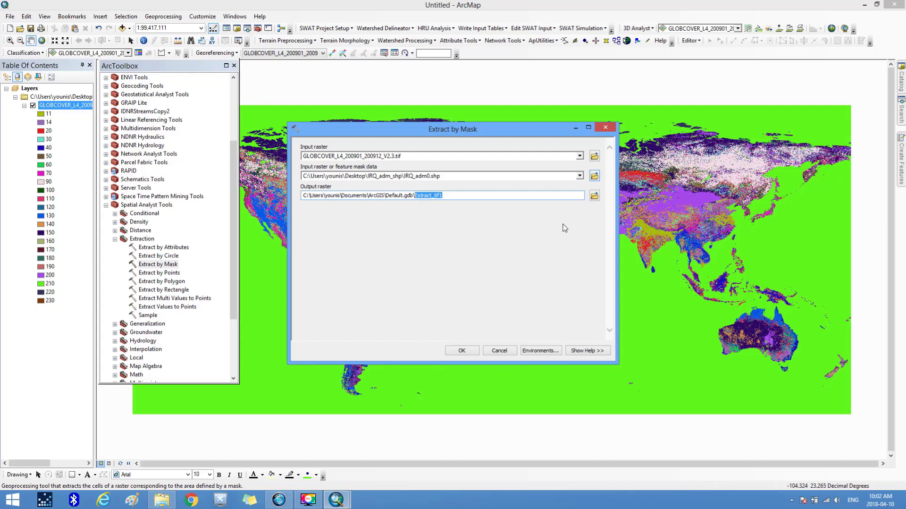
left_click(594, 195)
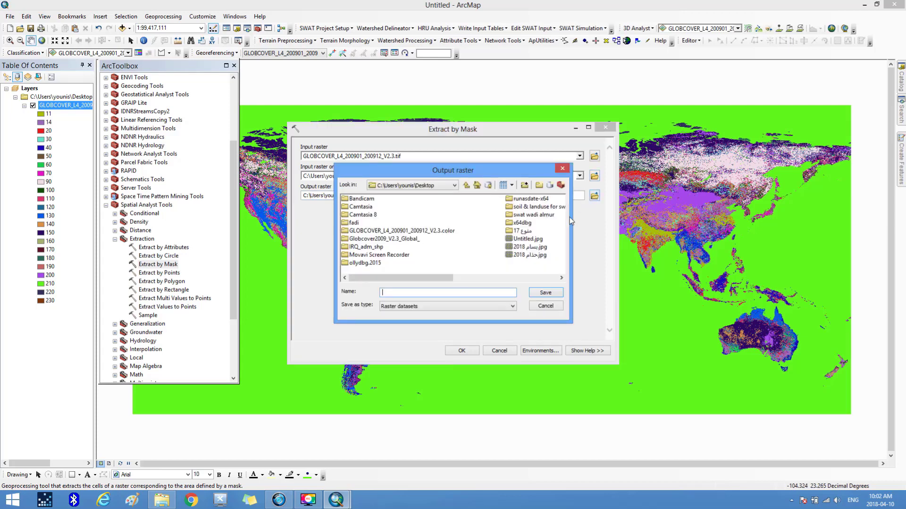
double_click(387, 239)
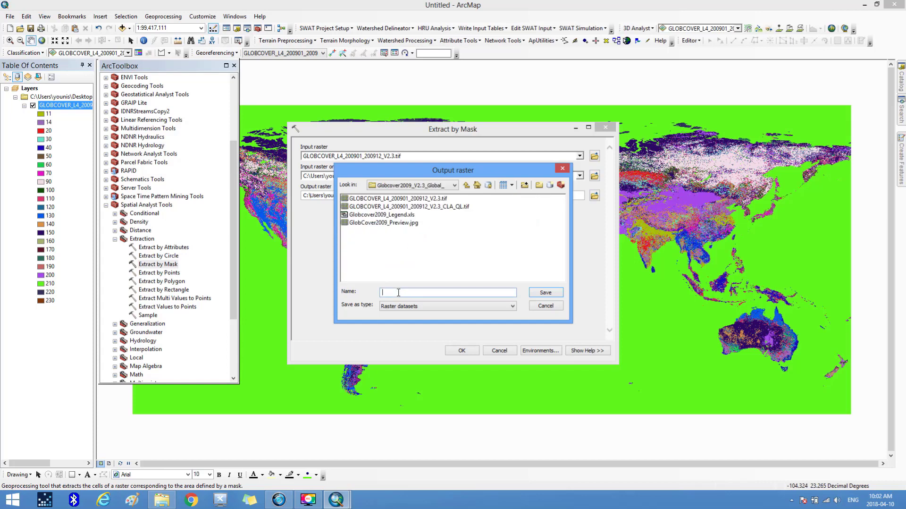
key("ctrl+v")
left_click(561, 294)
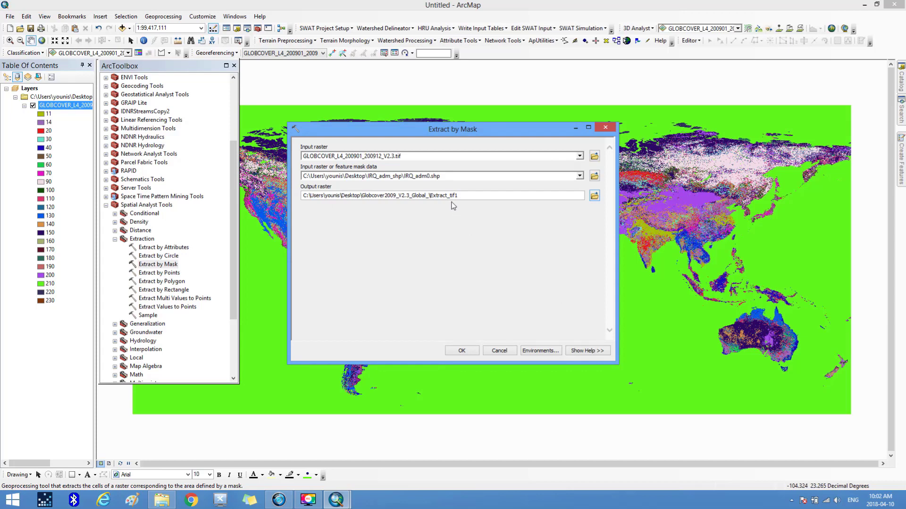
left_click_drag(461, 196, 436, 210)
left_click(458, 200)
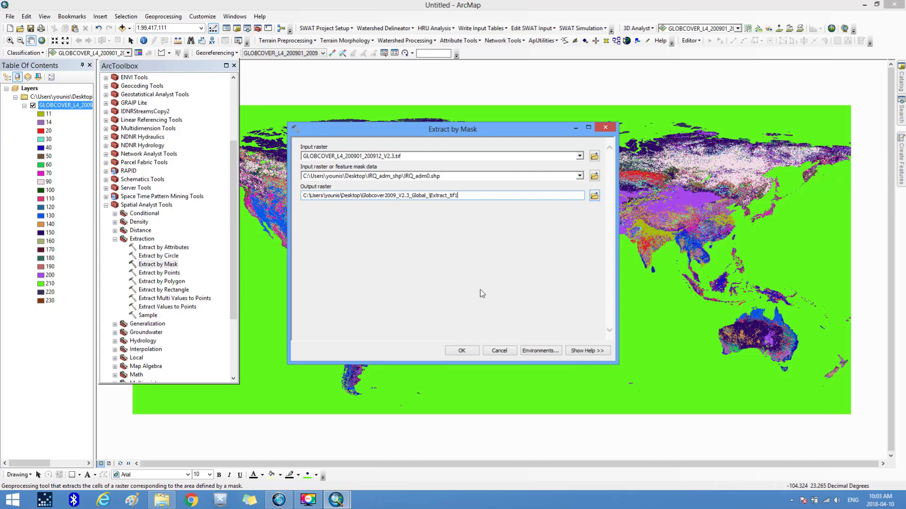
left_click(463, 351)
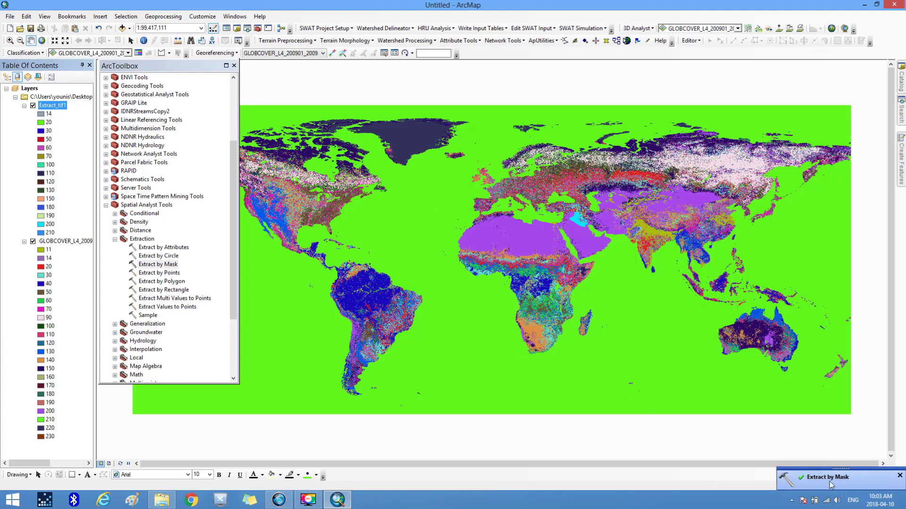
left_click(900, 475)
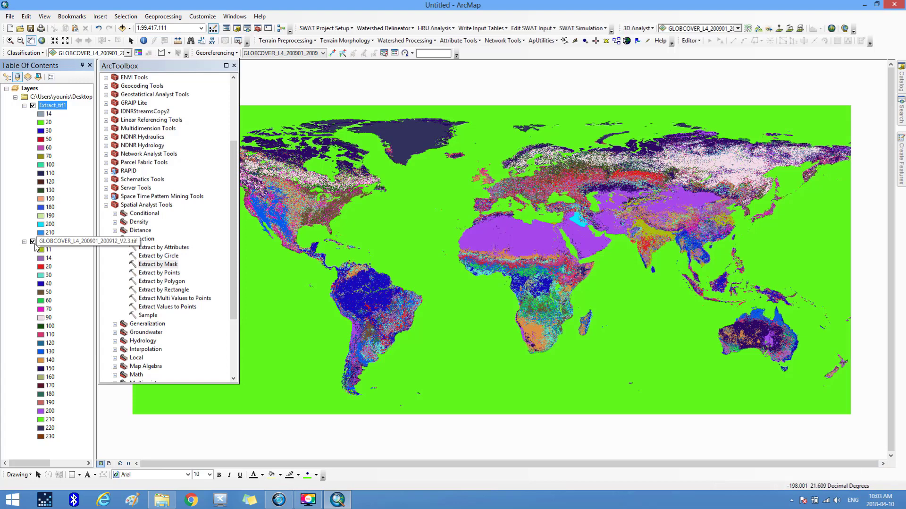
- Hide the global GLOBCOVER raster and zoom the map to the Extract_tif1 layer
left_click(33, 241)
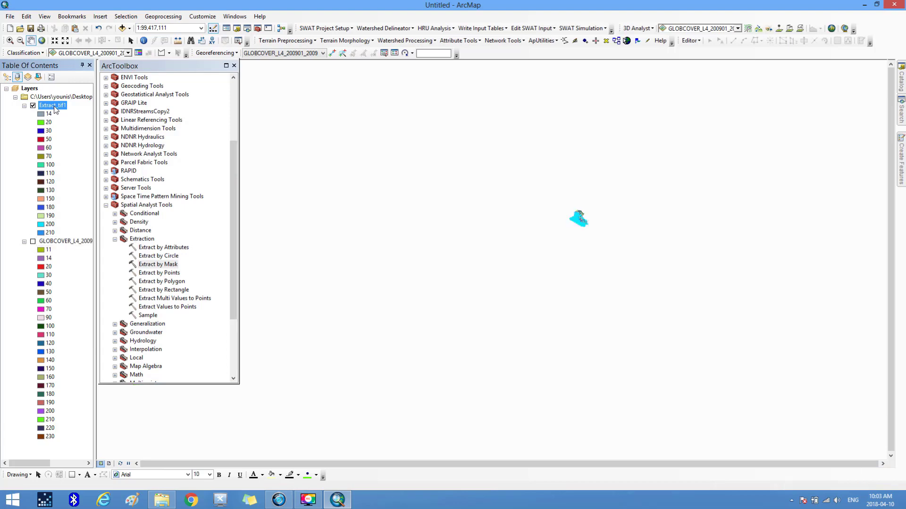
right_click(55, 108)
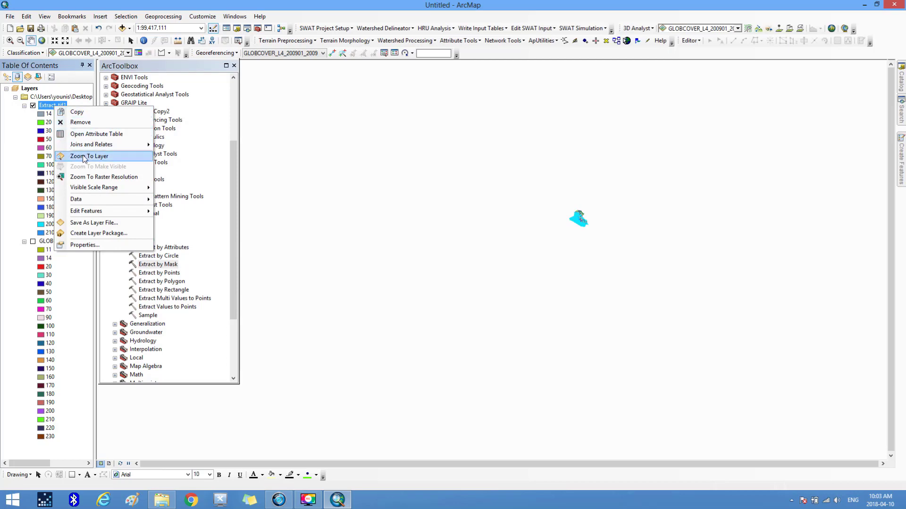
left_click(85, 157)
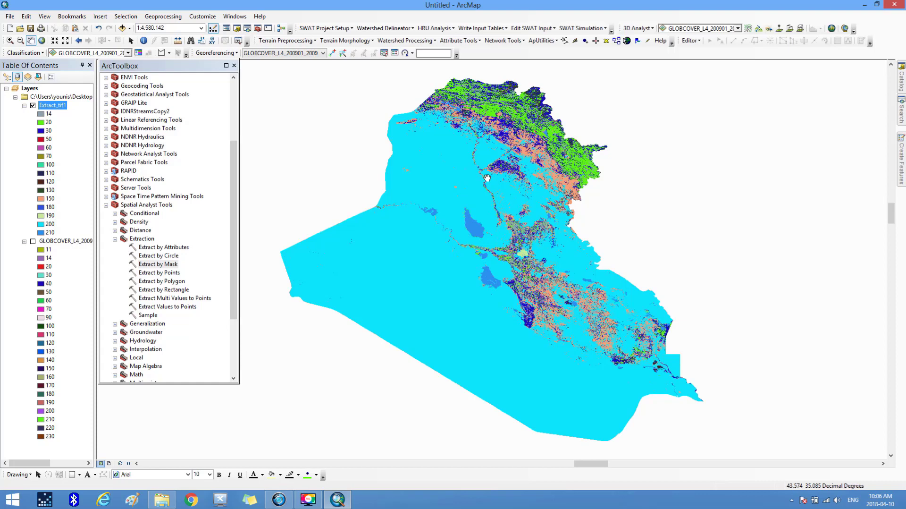
- Open the Raster to Polygon conversion tool with Extract_tif1 as the input raster and VALUE as the field
left_click(115, 240)
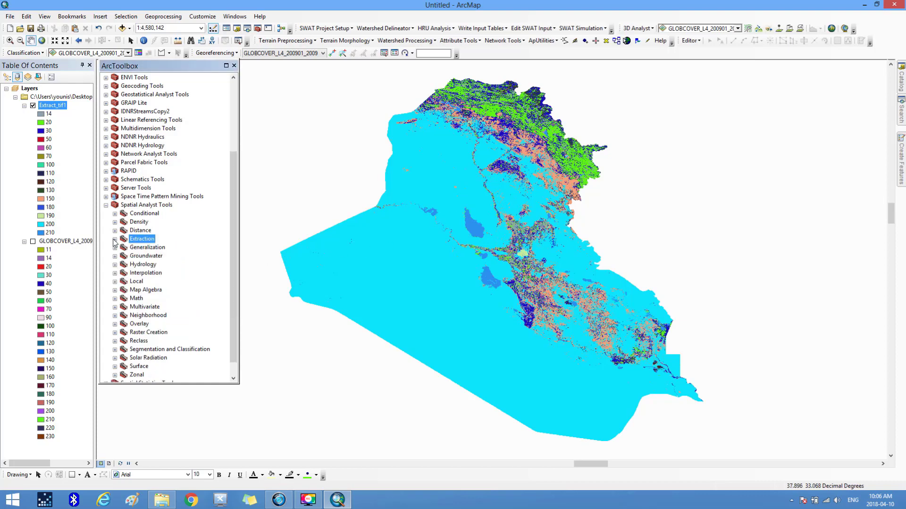
left_click(106, 205)
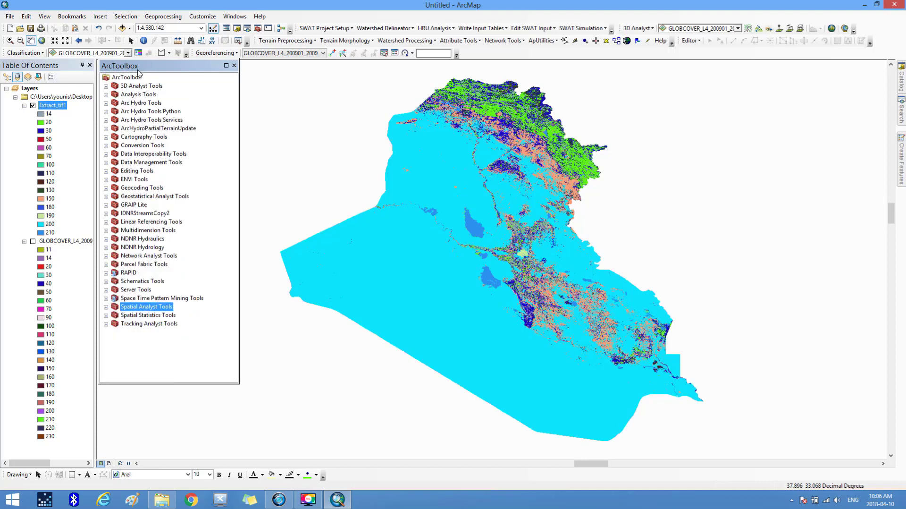
left_click(106, 145)
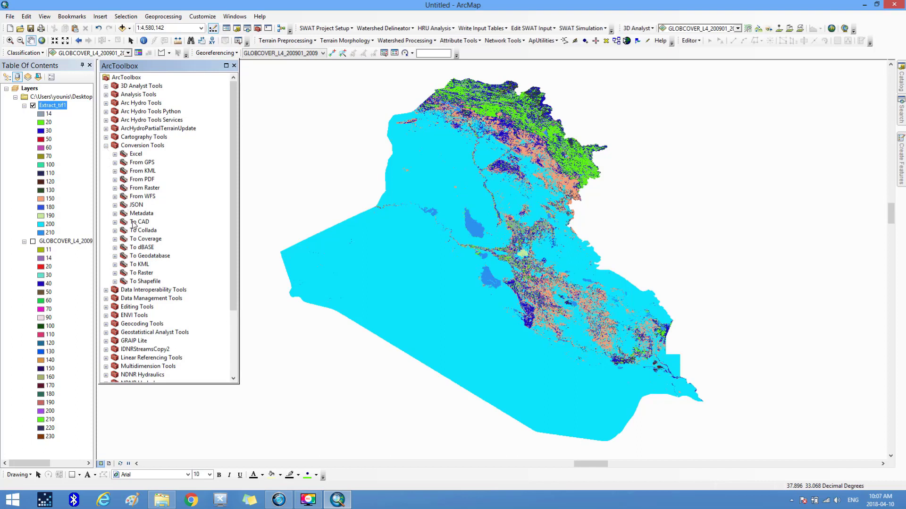
left_click(115, 188)
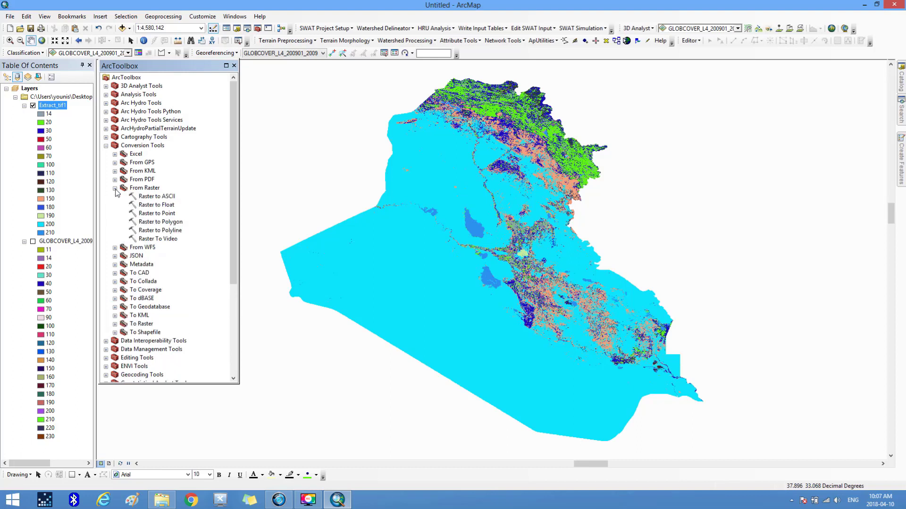
double_click(157, 222)
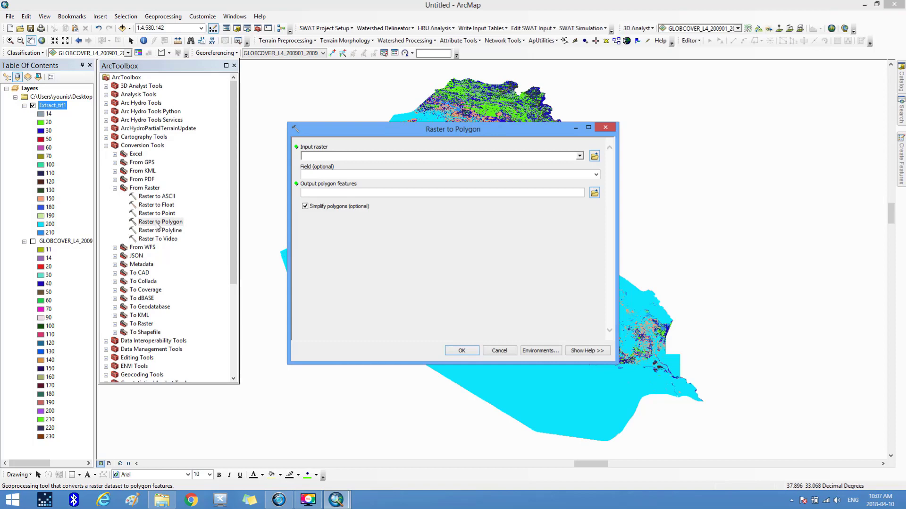
left_click(580, 157)
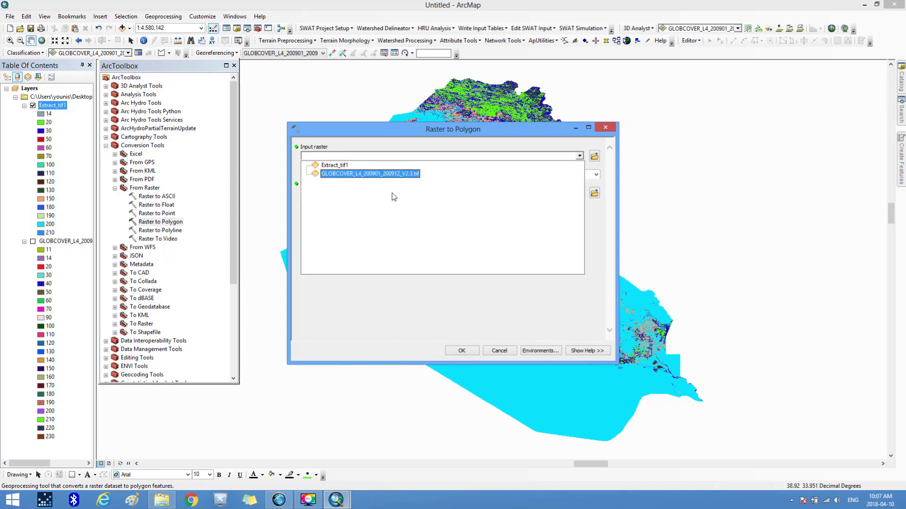
left_click(340, 166)
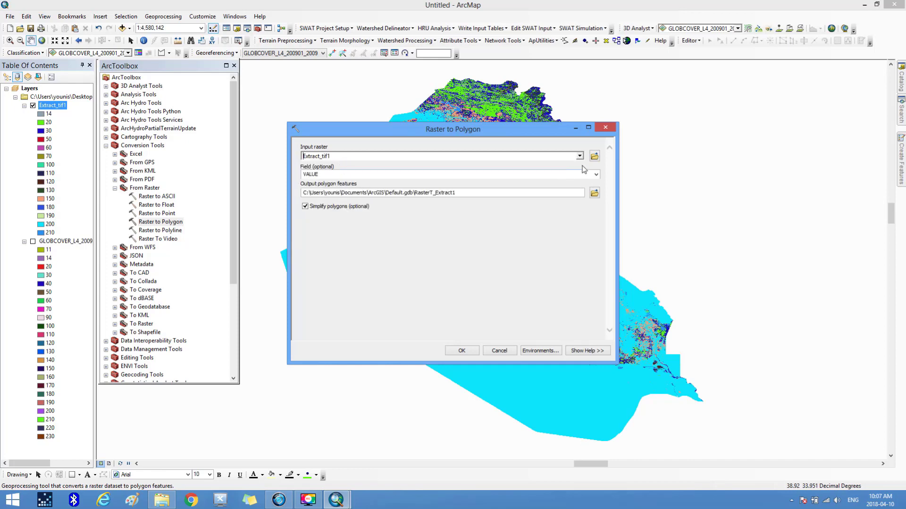
left_click(598, 176)
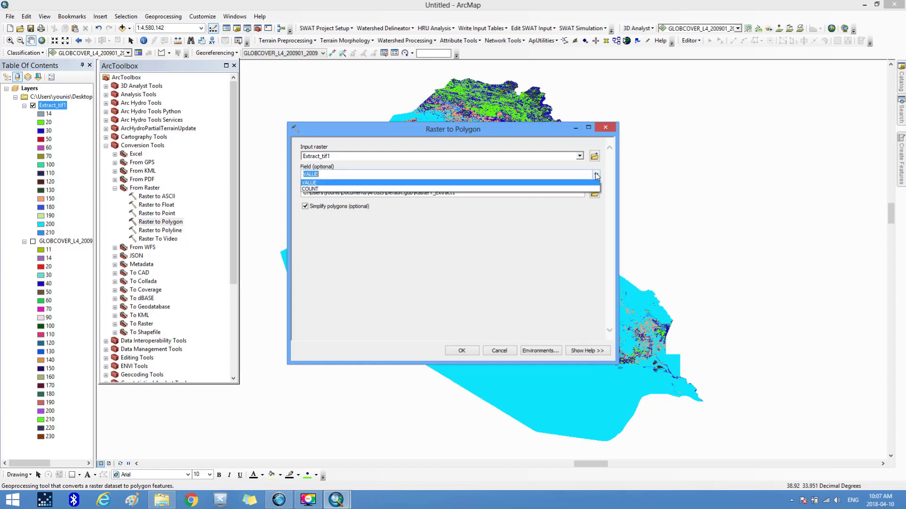
left_click(597, 176)
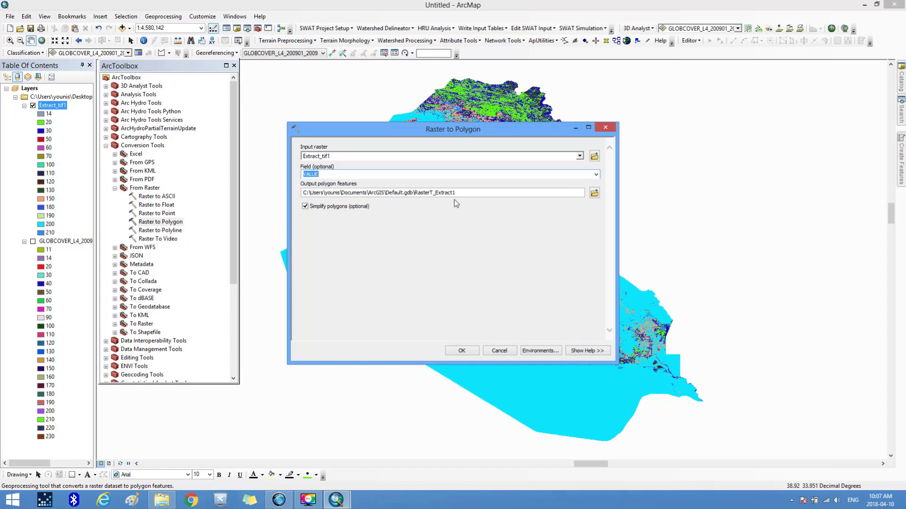
- Save the output polygons as iraq_polygon in the desktop's Globcover2009_V2.3_Global_ folder and run the conversion
left_click(595, 193)
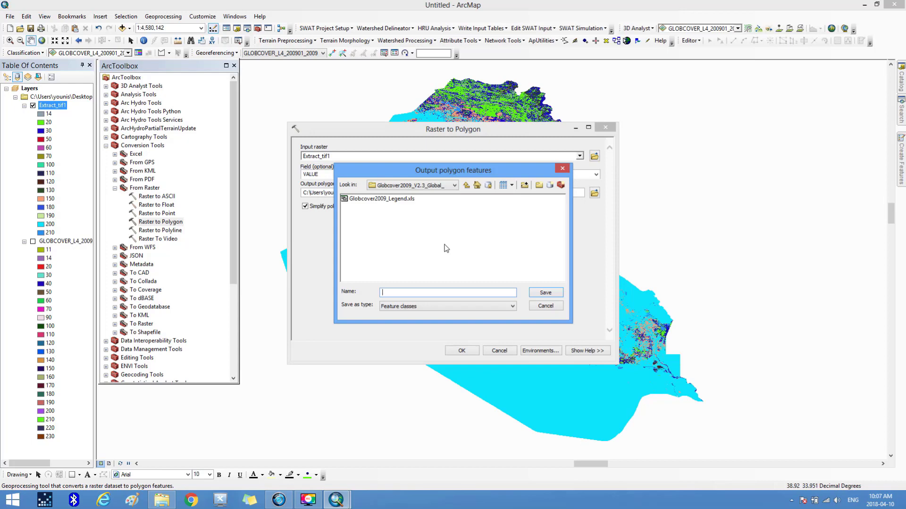
type("iraq_polygon")
left_click(544, 293)
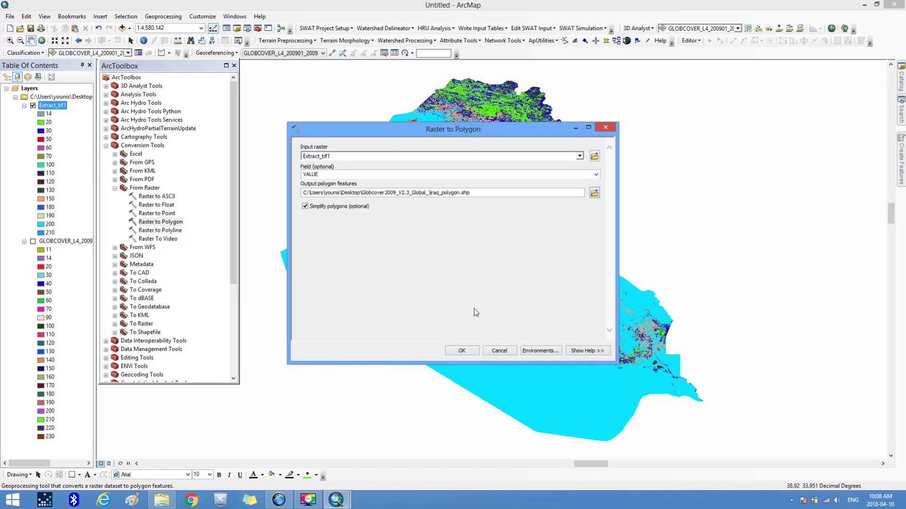
left_click(462, 350)
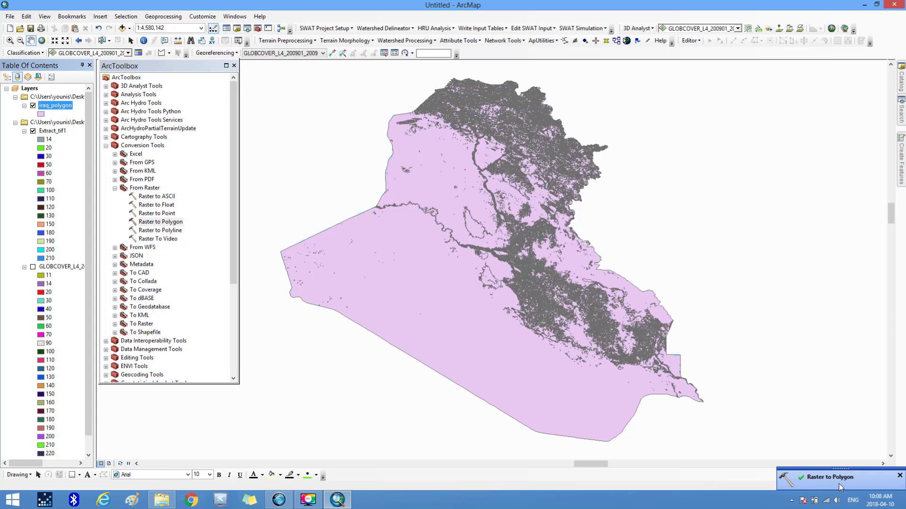
left_click(900, 475)
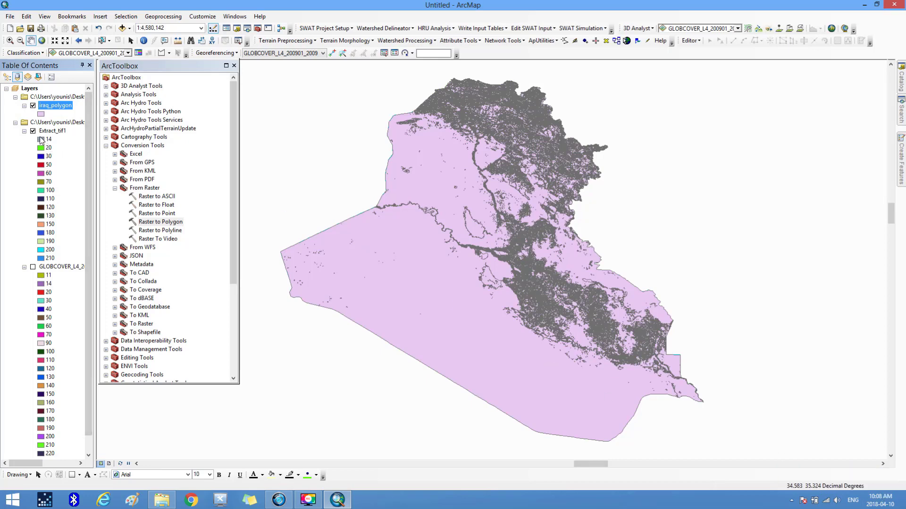
- Hide the Extract_tif1 raster and examine the GRIDCODE values in the iraq_polygon attribute table
left_click(33, 130)
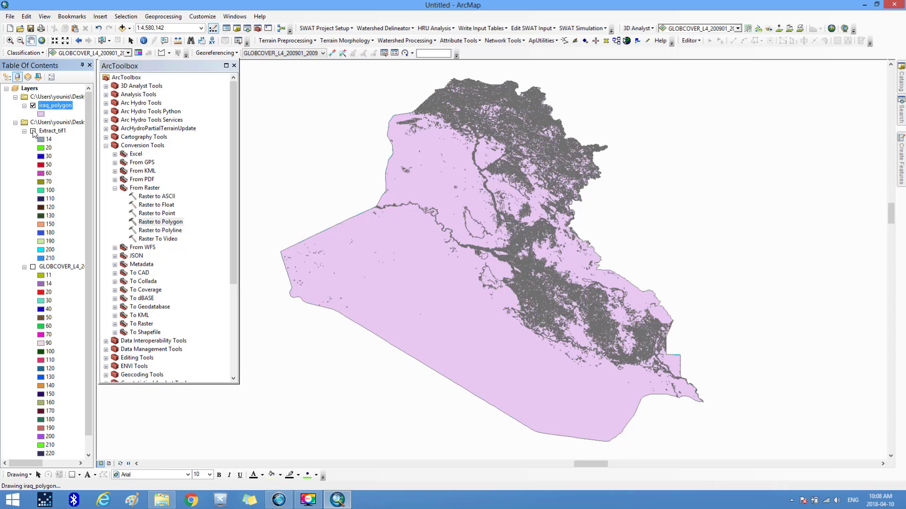
right_click(63, 109)
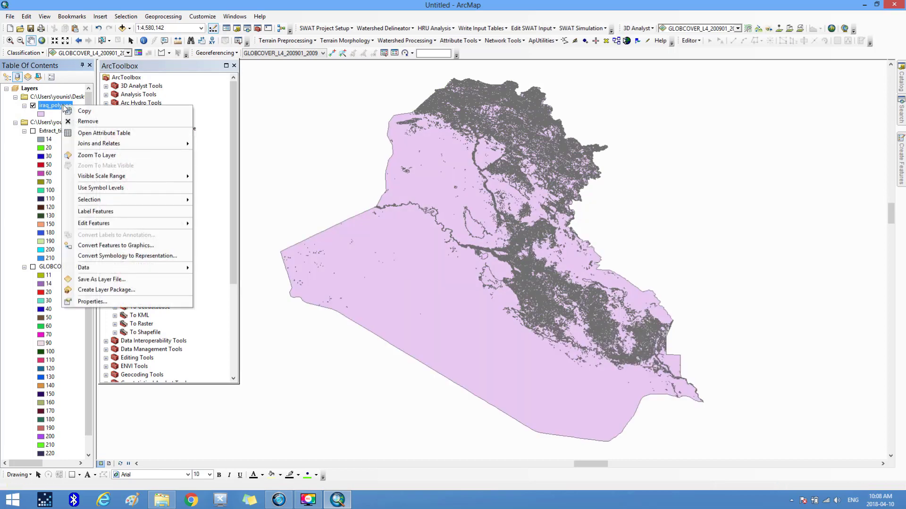
left_click(97, 134)
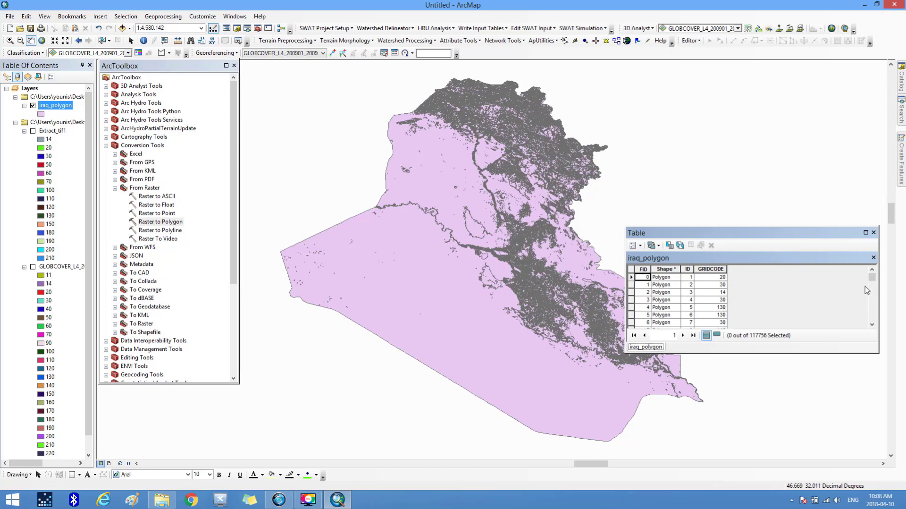
mouse_move(873, 281)
left_mouse_down()
mouse_move(885, 336)
mouse_move(885, 278)
left_mouse_up()
left_click(874, 232)
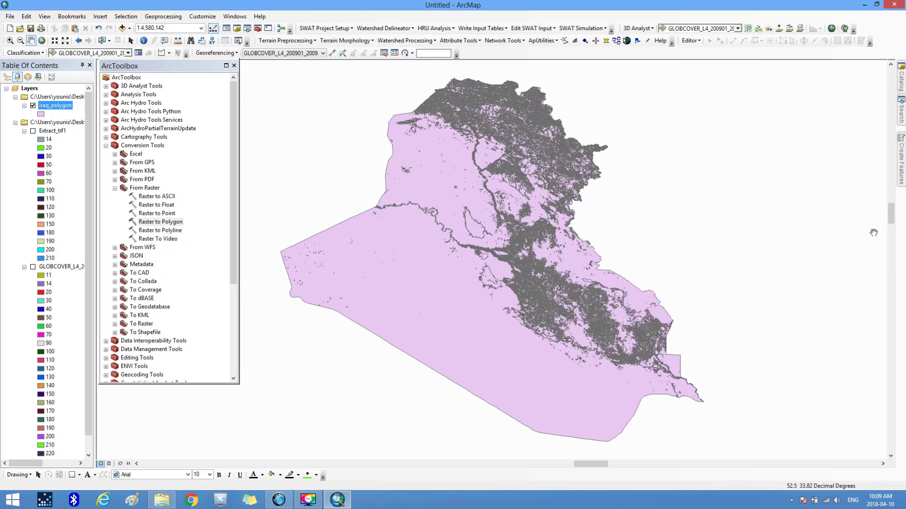
- Zoom the map to the full extent of the iraq_polygon layer
scroll(874, 233, "down", 2)
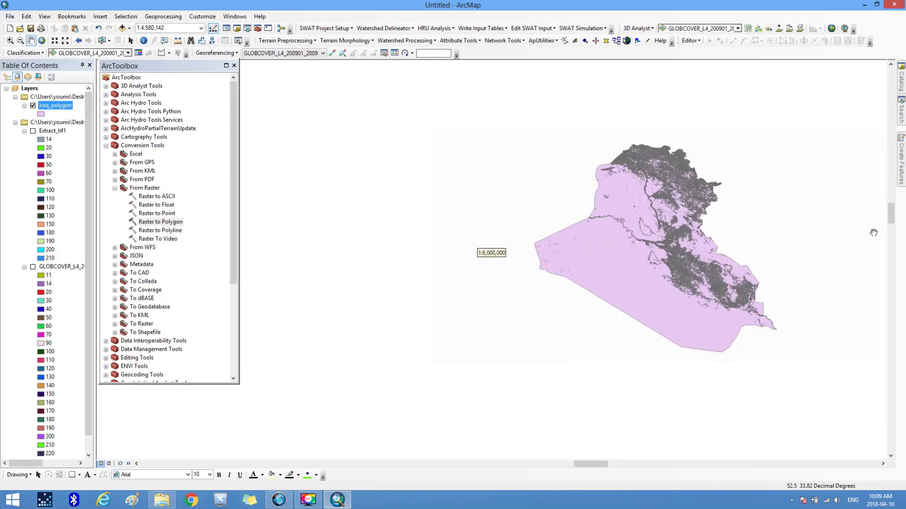
left_click(45, 39)
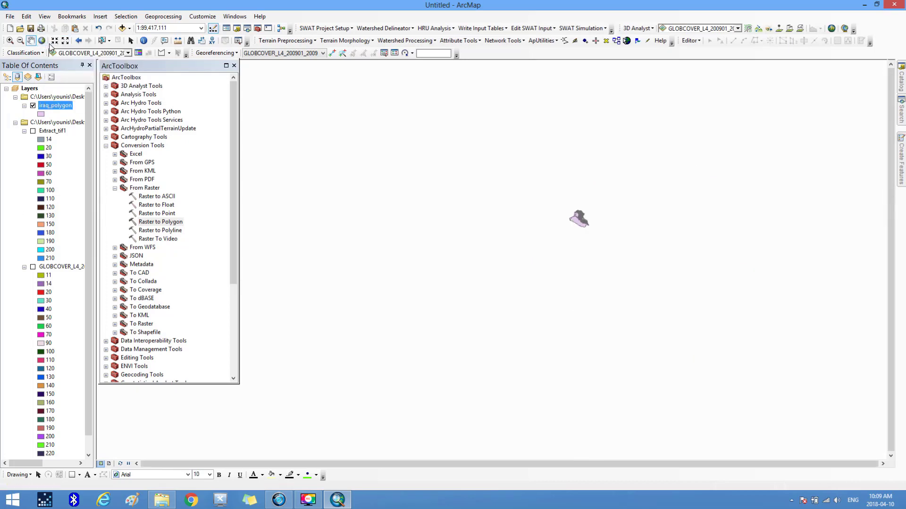
right_click(56, 105)
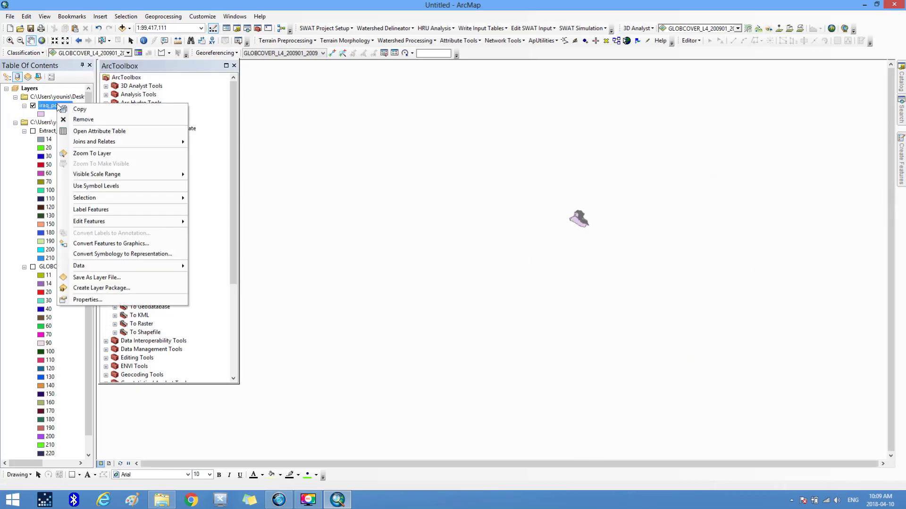
left_click(92, 154)
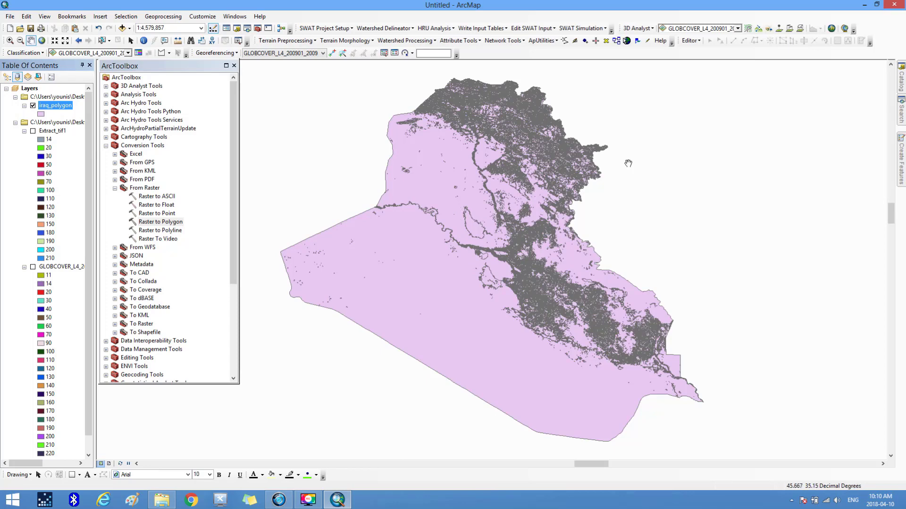
- Minimize ArcMap and check the full name of the GLOBCOVER_L4_200901_200912_V2.3.color folder on the desktop, leaving it unrenamed
left_click(864, 6)
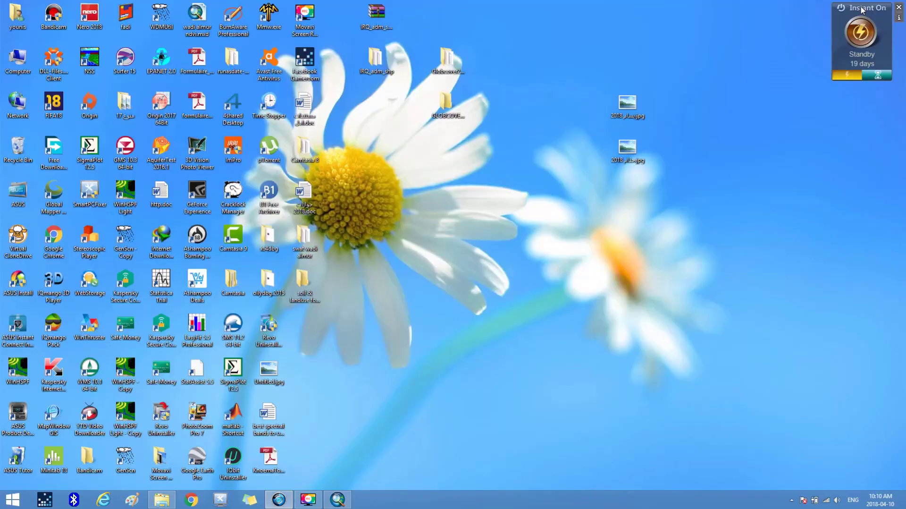
left_click(453, 104)
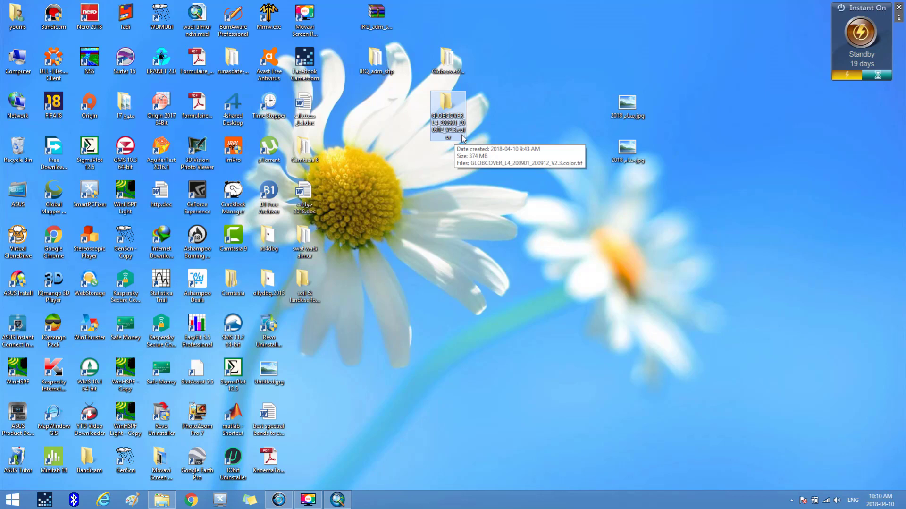
left_click(462, 136)
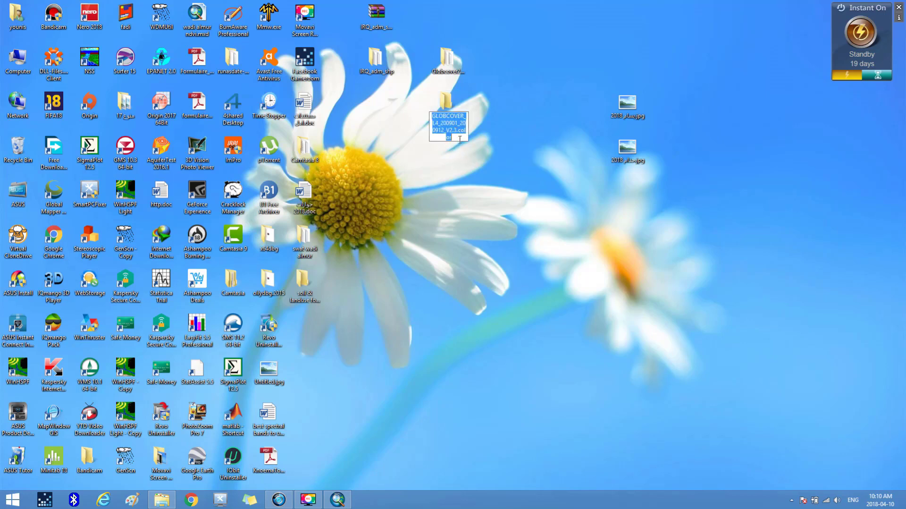
left_click(463, 140)
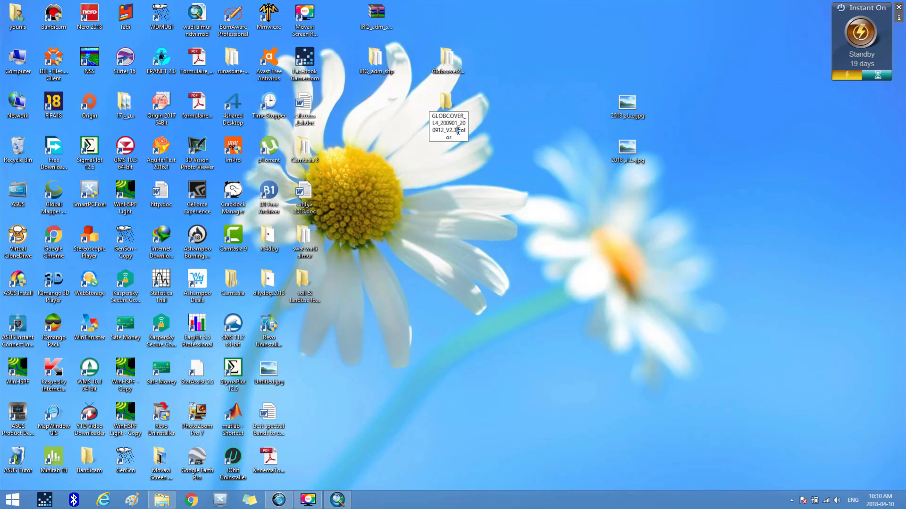
left_click_drag(458, 130, 466, 138)
key("Return")
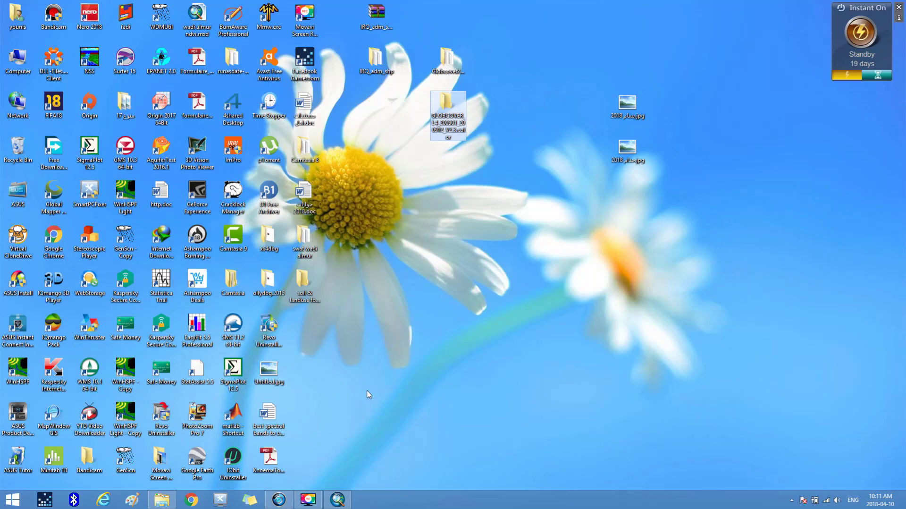
left_click(510, 203)
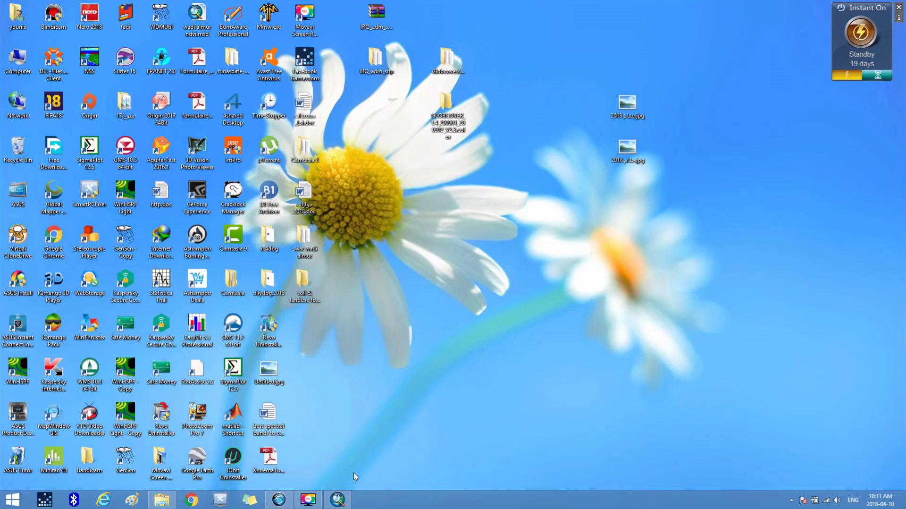
- Switch back to ArcMap and remove the global GLOBCOVER raster, Extract_tif1 and iraq_polygon from the map
left_click(338, 501)
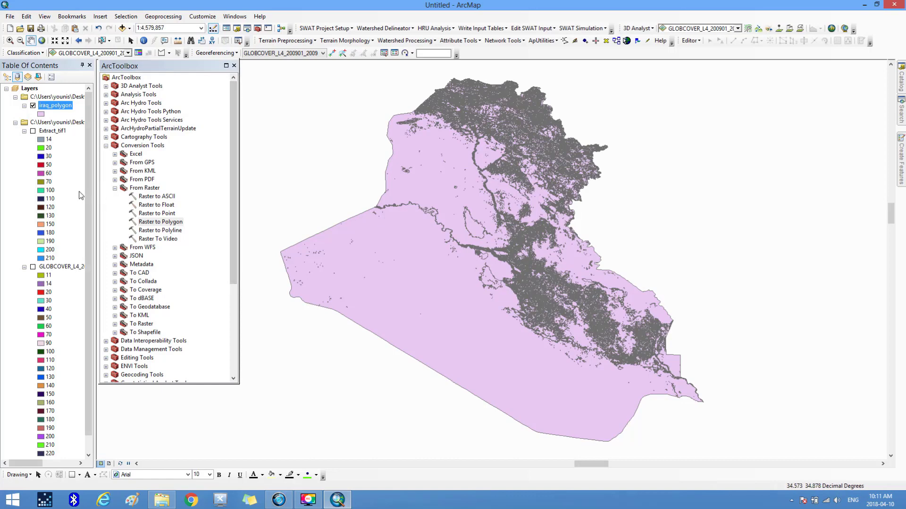
right_click(62, 268)
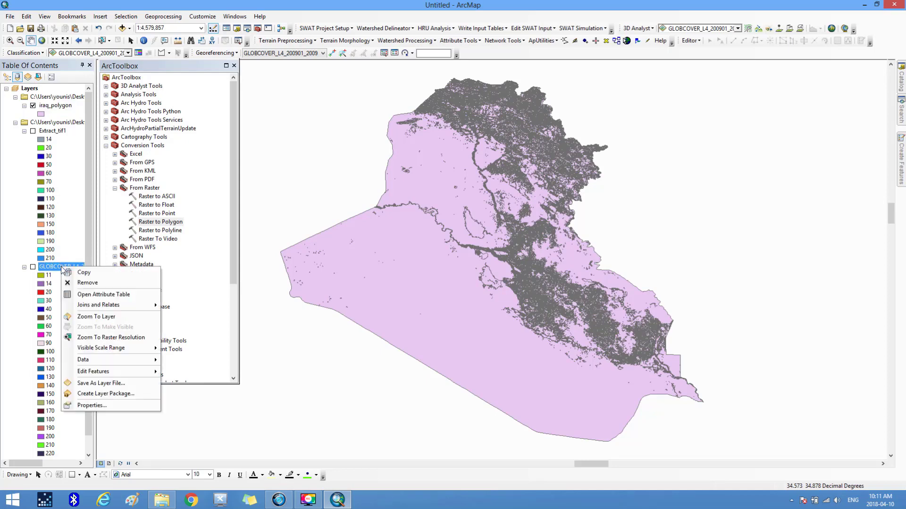
left_click(88, 284)
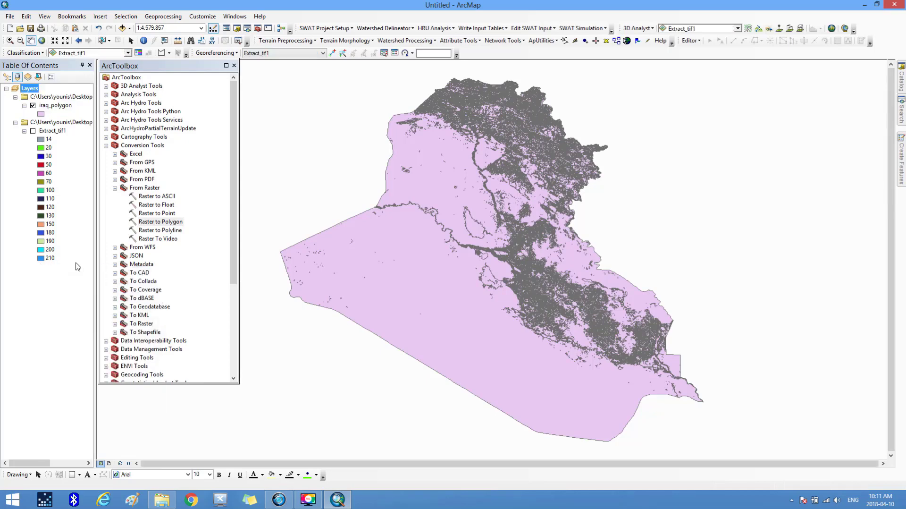
right_click(54, 124)
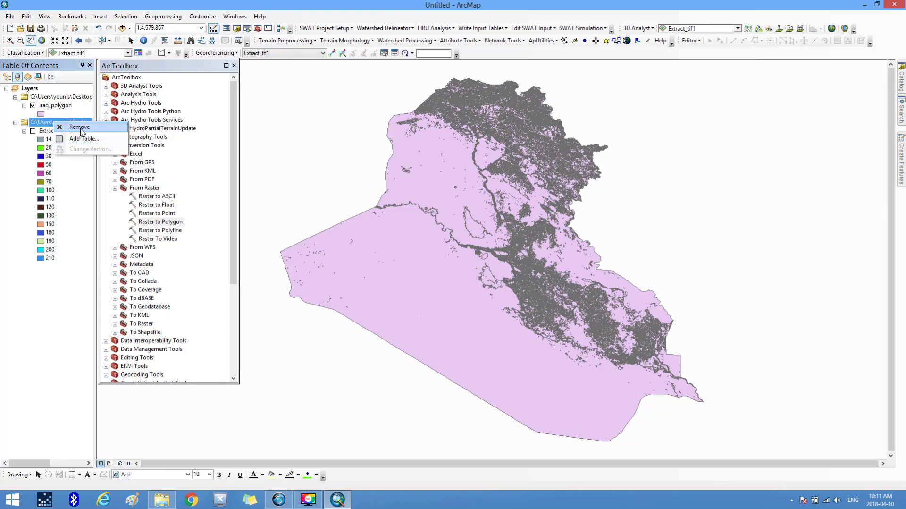
left_click(61, 122)
right_click(55, 106)
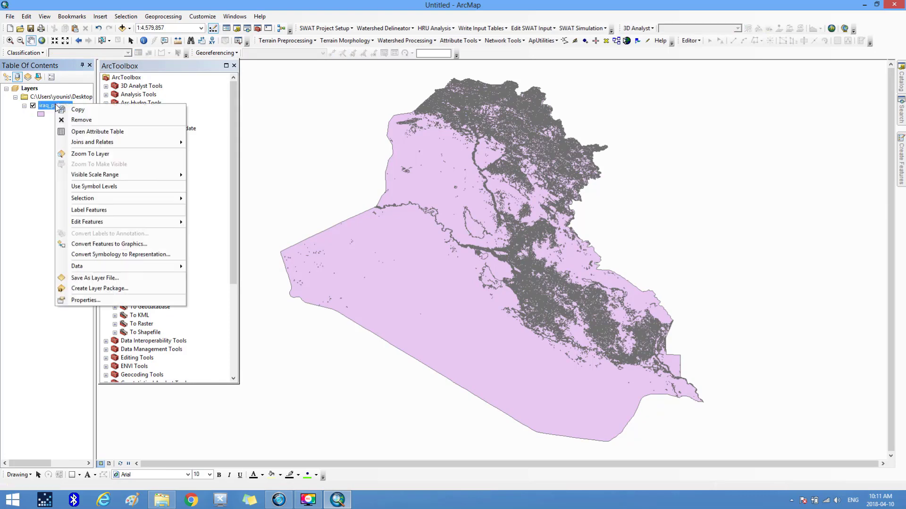
left_click(79, 120)
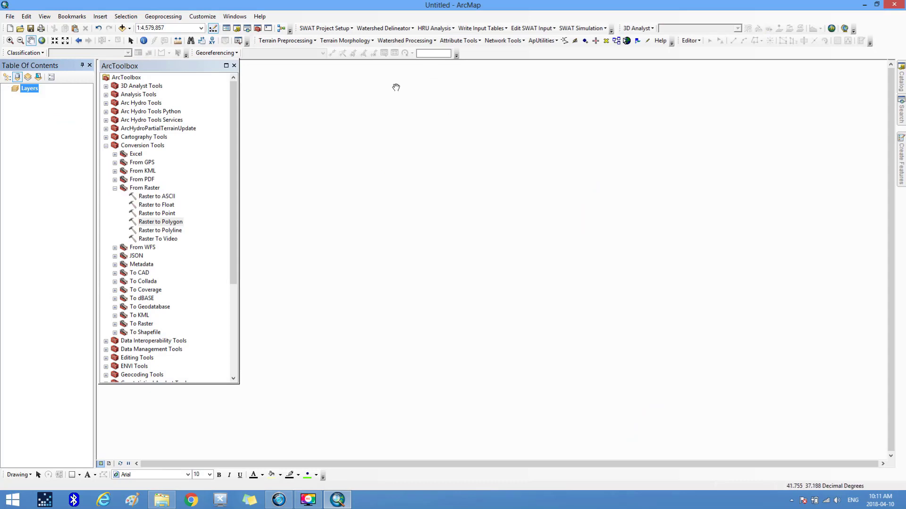
- Add GLOBCOVER_L4_200901_200912_V2.3.color.tif from its desktop folder to the map, building pyramids, and expand its legend
left_click(122, 30)
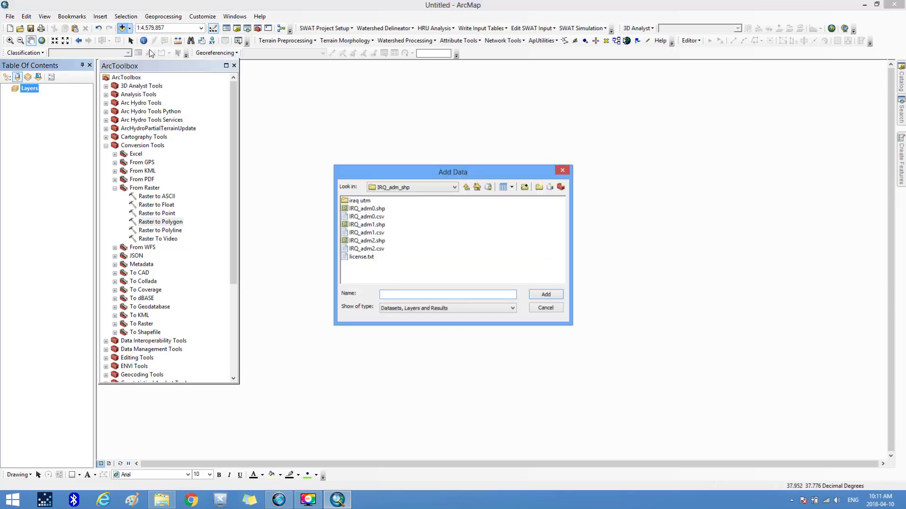
left_click(466, 187)
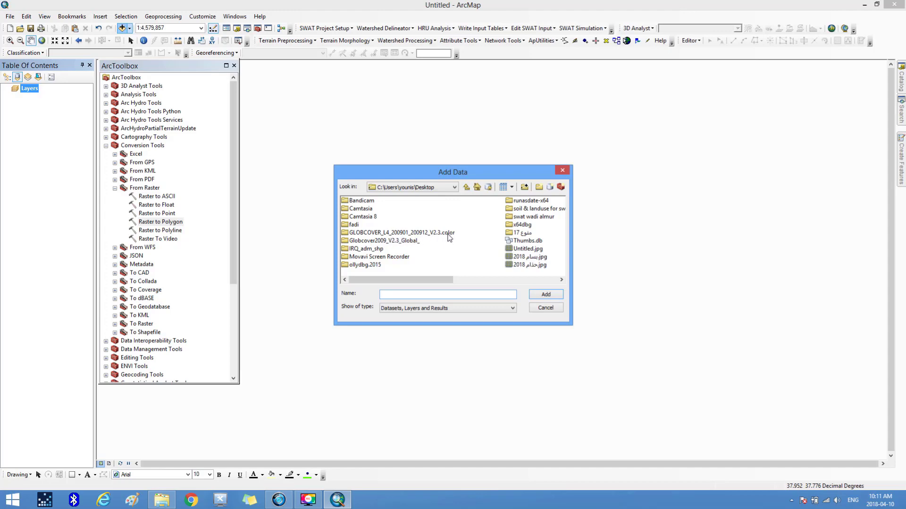
left_click(448, 233)
left_click(449, 237)
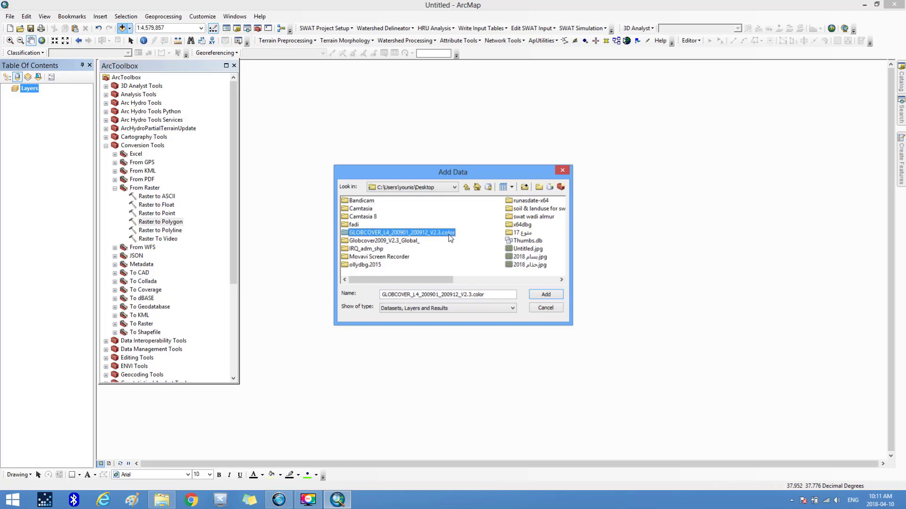
double_click(449, 234)
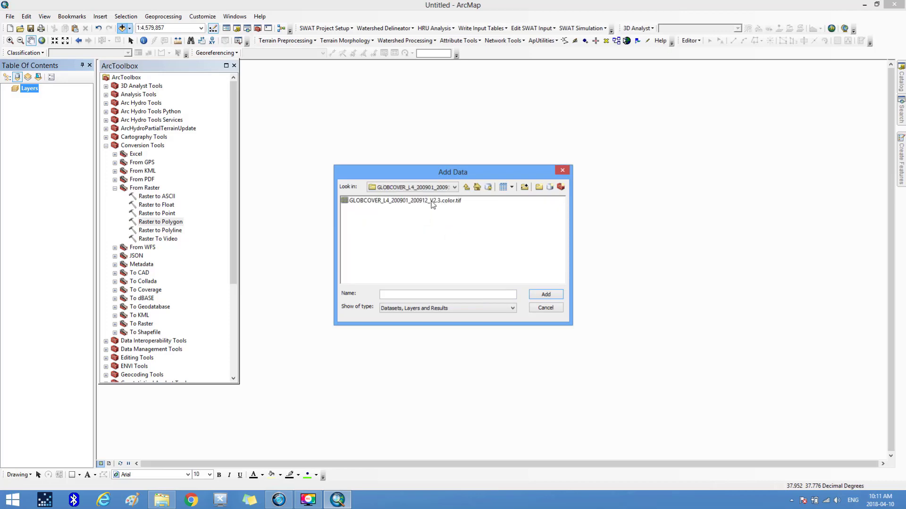
left_click(433, 202)
left_click(541, 295)
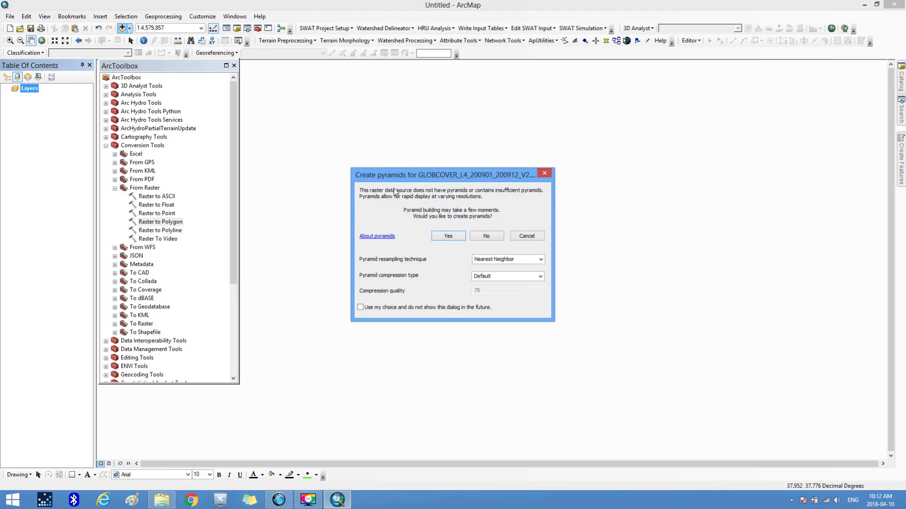
left_click(449, 235)
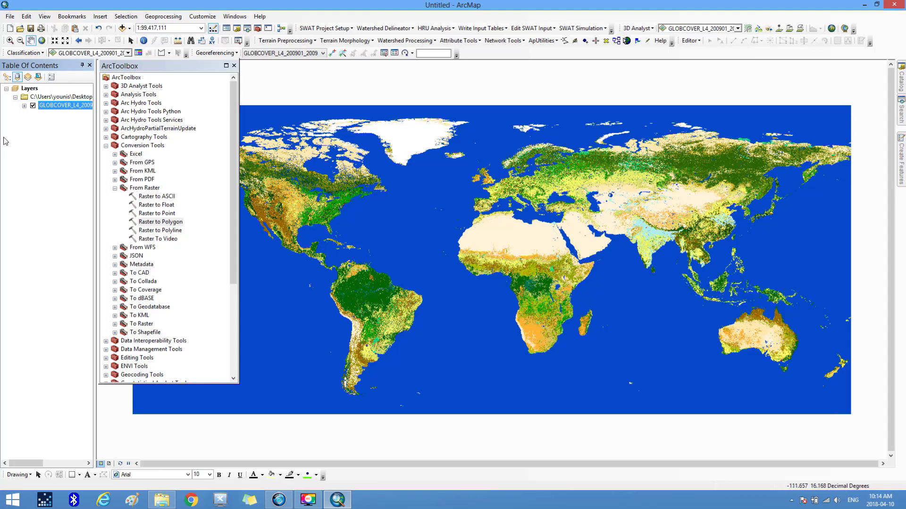
left_click(24, 106)
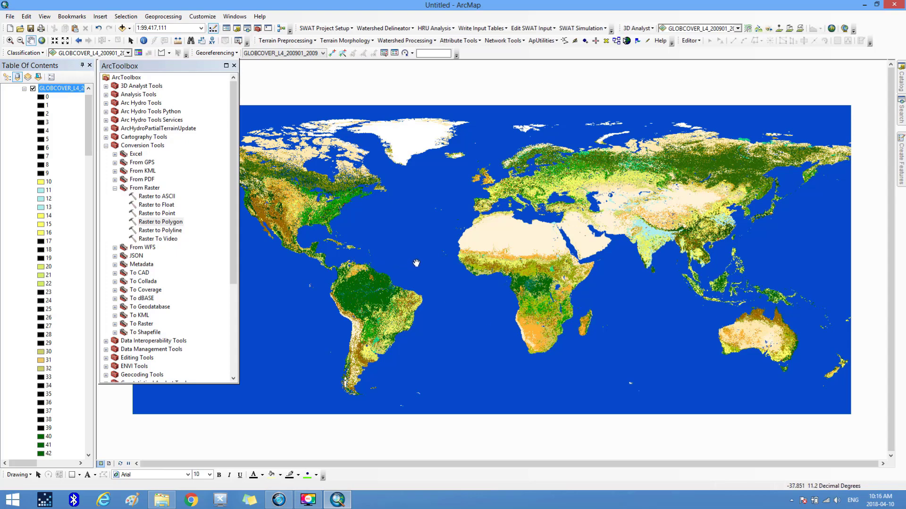
- Collapse the Conversion Tools and expand the Extraction toolset of the Spatial Analyst Tools
left_click(106, 146)
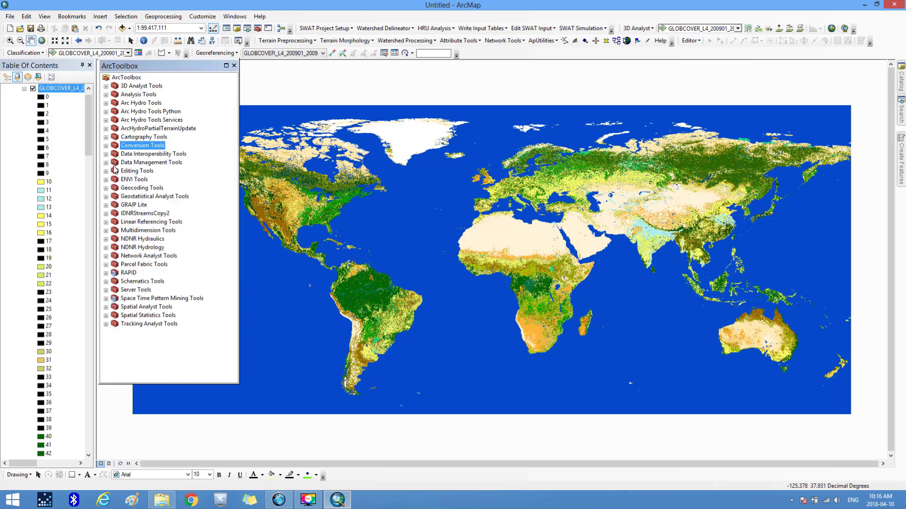
left_click(106, 307)
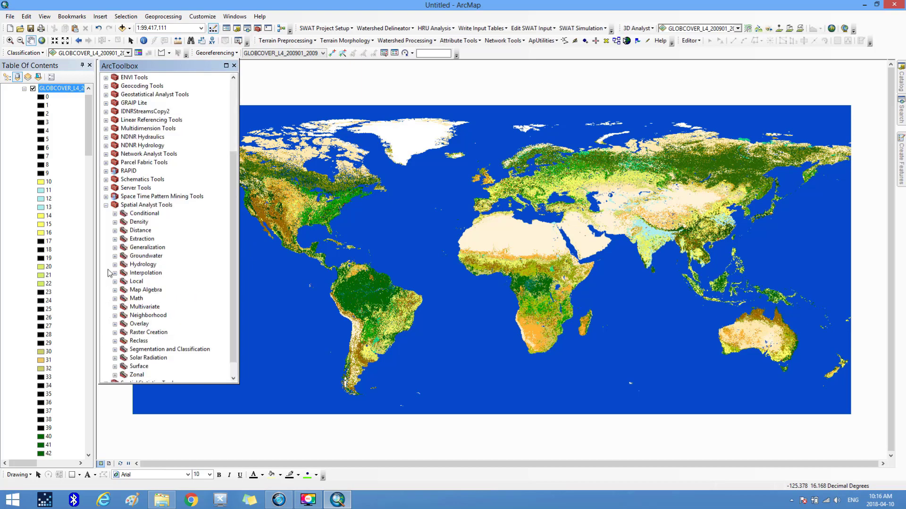
left_click(115, 239)
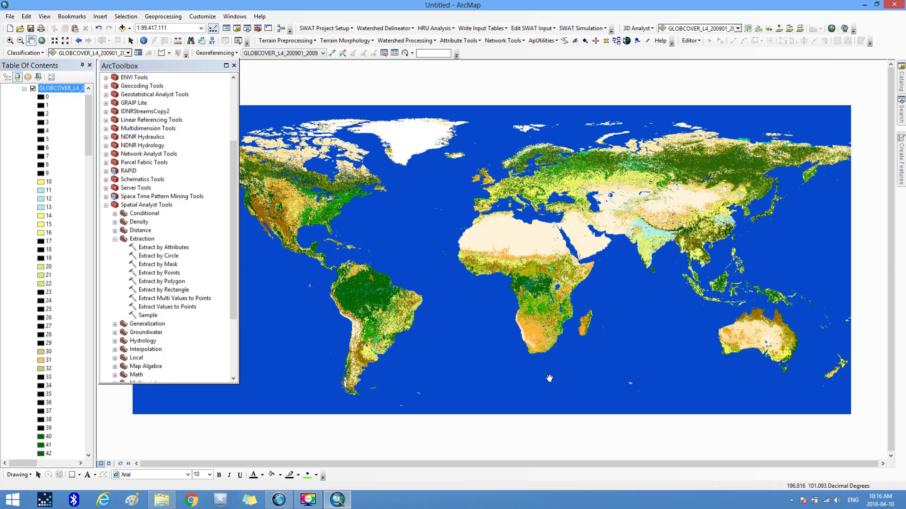
- Minimize ArcMap and create a folder named "iraq land cover" inside the desktop folder GLOBCOVER_L4_200901_200912_V2.3.color
left_click(865, 5)
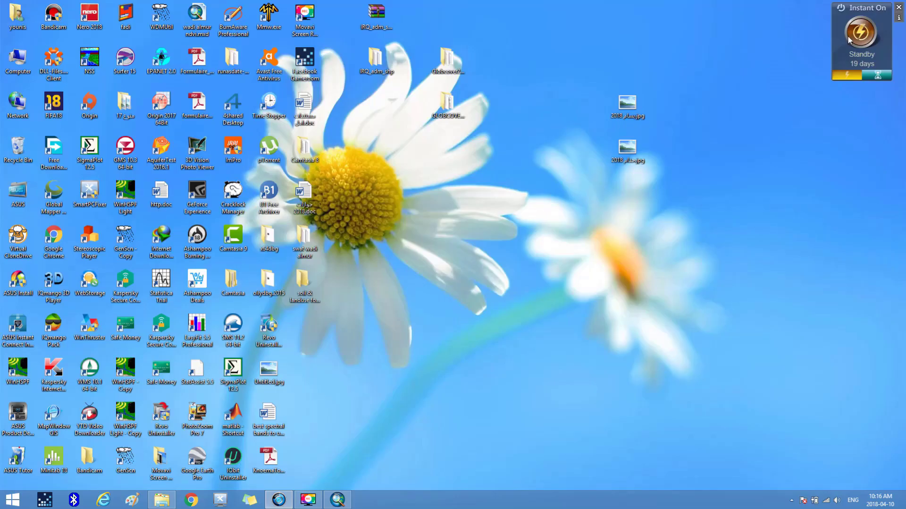
left_click(456, 108)
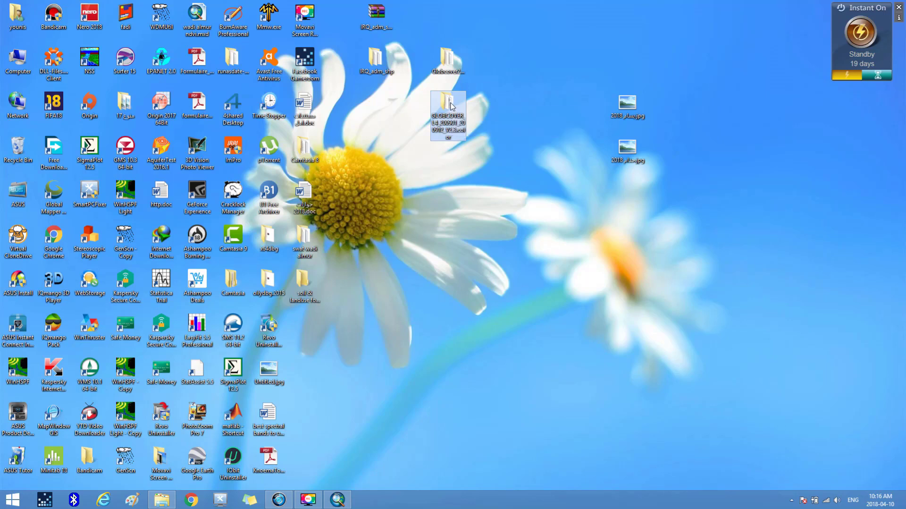
double_click(452, 107)
right_click(224, 191)
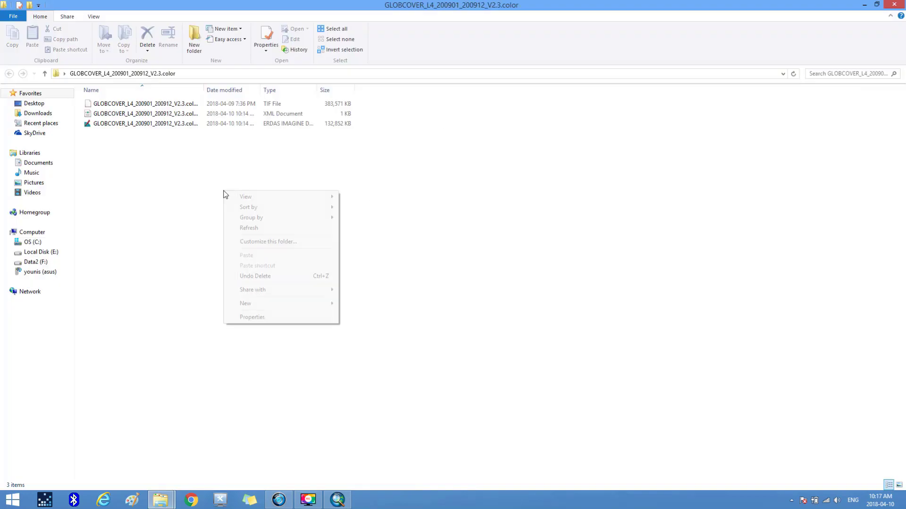
mouse_move(283, 309)
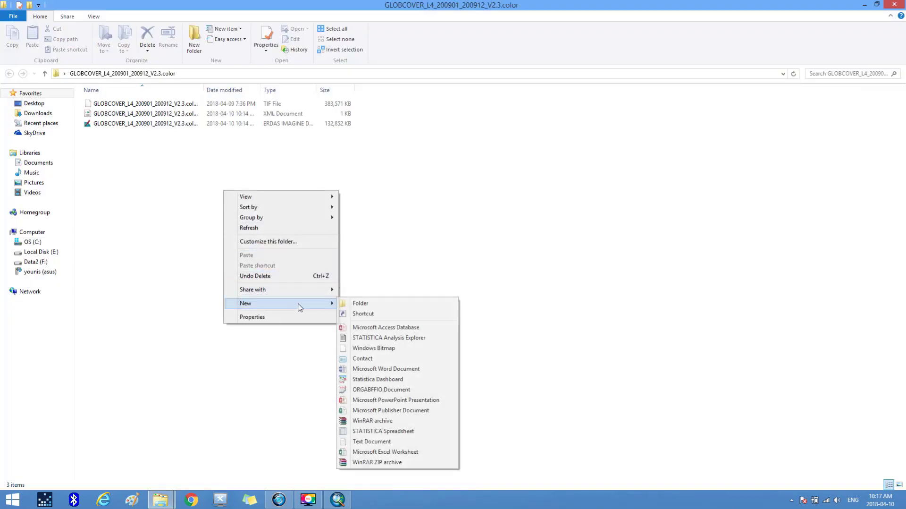
left_click(341, 304)
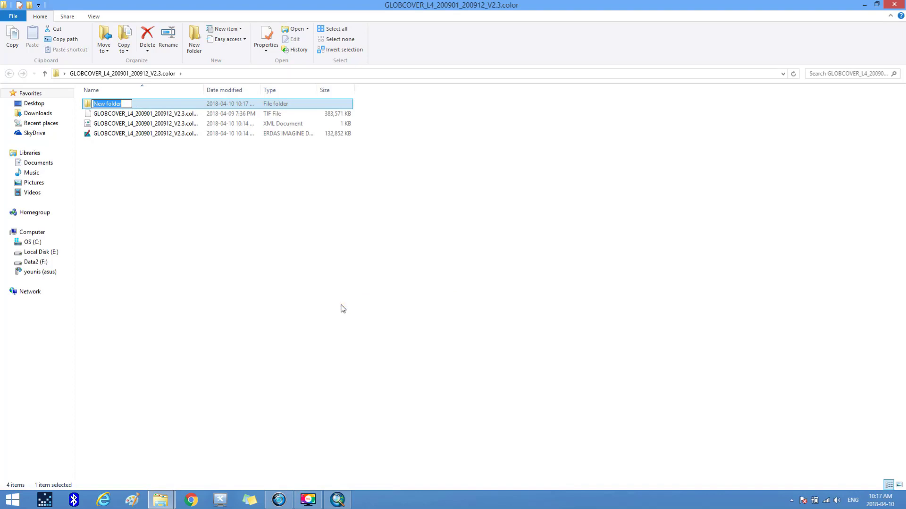
type("iraq land cover")
left_click(314, 265)
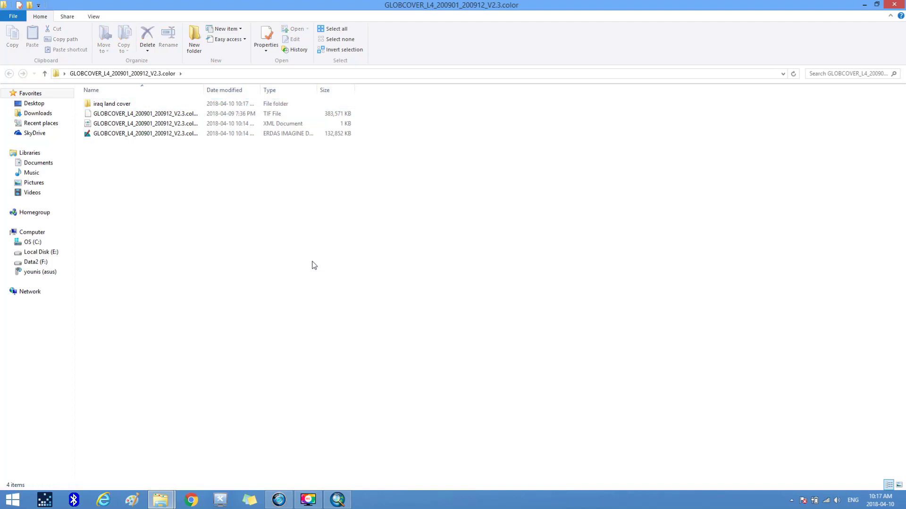
left_click(896, 6)
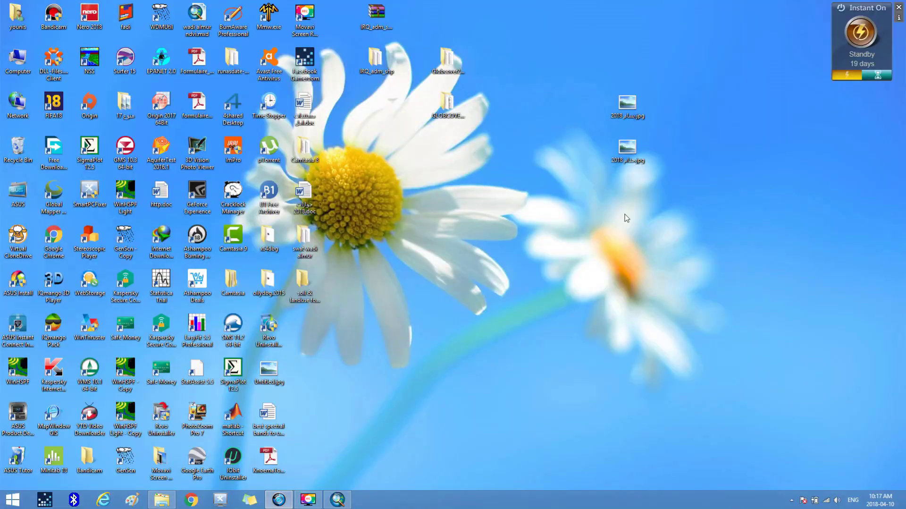
- Switch back to ArcMap and start Extract by Mask with GLOBCOVER_L4_200901_200912_V2.3.color.tif as the input raster
left_click(344, 500)
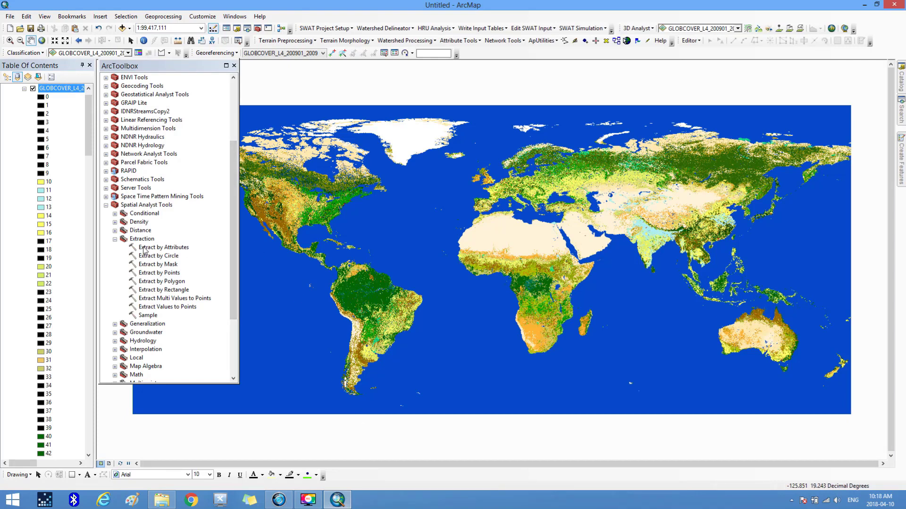
left_click(106, 204)
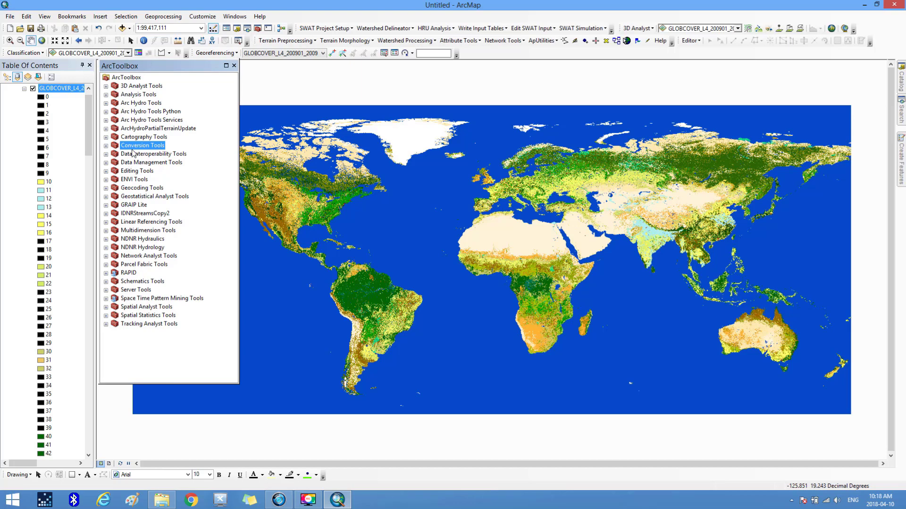
left_click(138, 306)
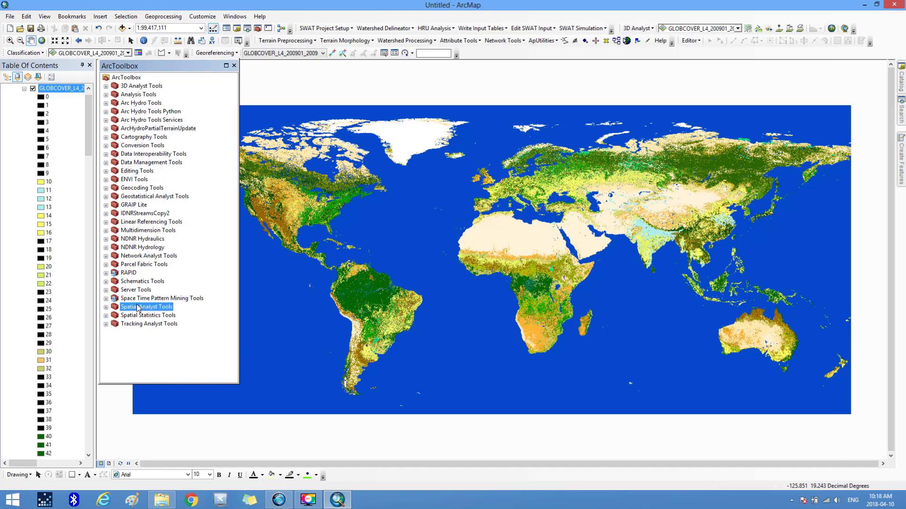
left_click(106, 307)
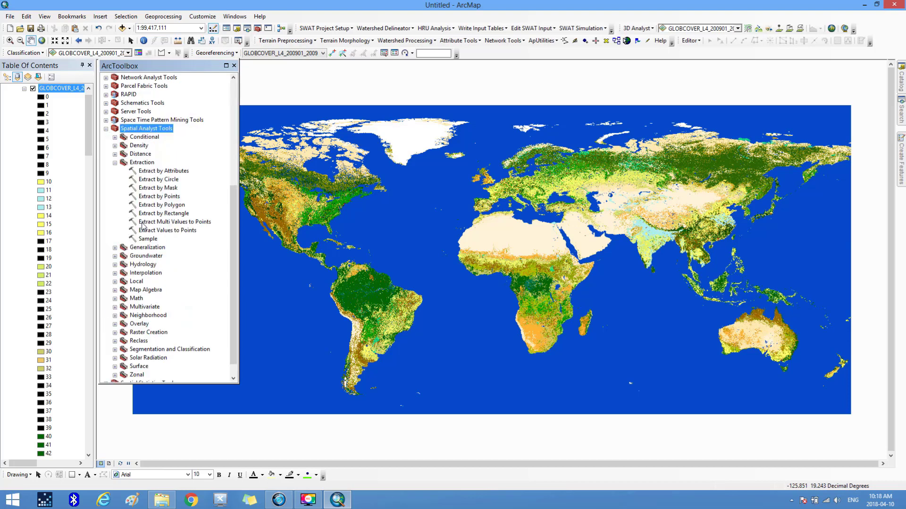
left_click(155, 189)
double_click(156, 189)
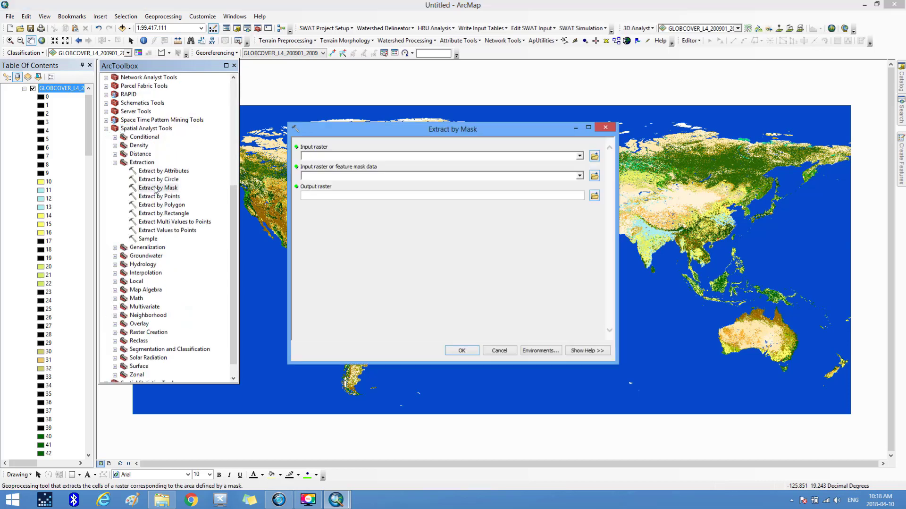
left_click(580, 157)
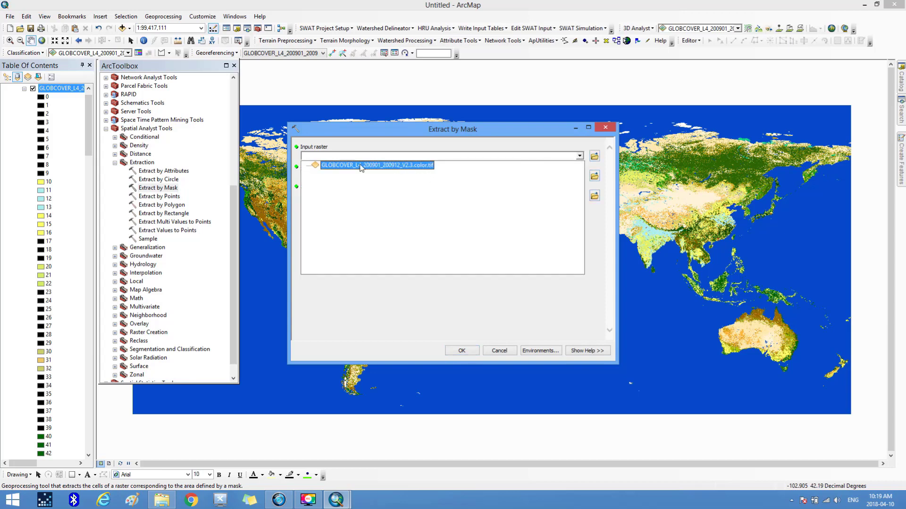
left_click(407, 165)
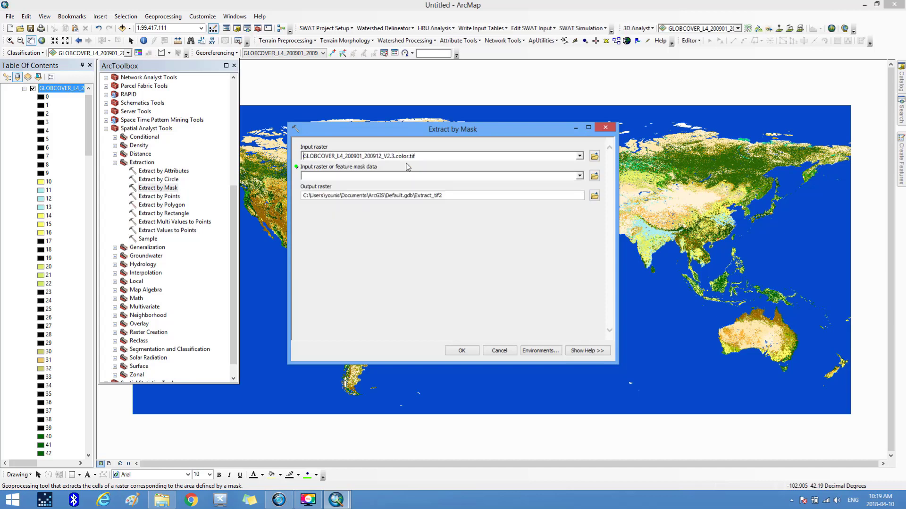
- Set the mask data to IRQ_adm0.shp from the IRQ_adm_shp folder on the desktop
left_click(595, 176)
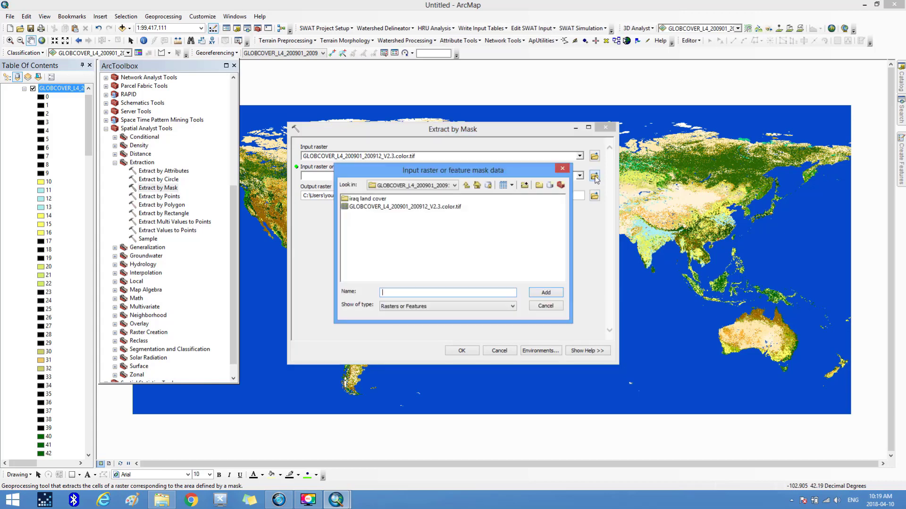
left_click(469, 185)
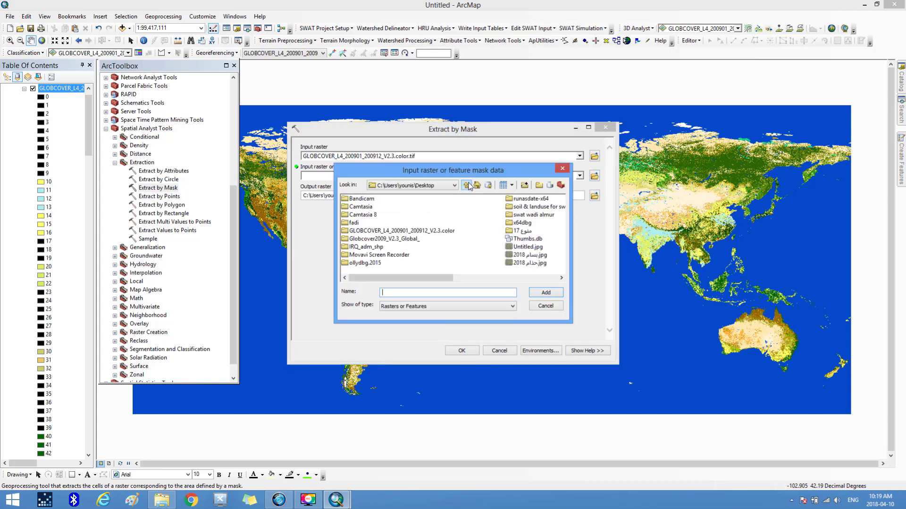
double_click(368, 246)
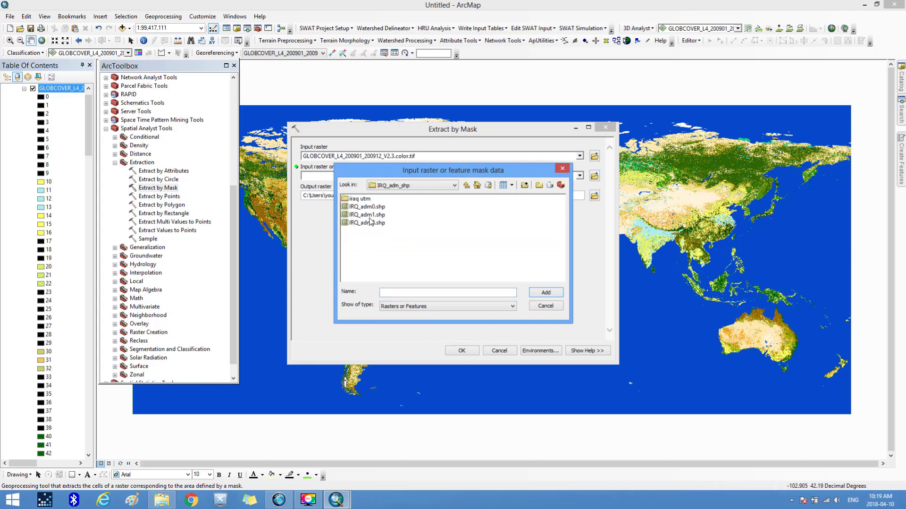
left_click(369, 207)
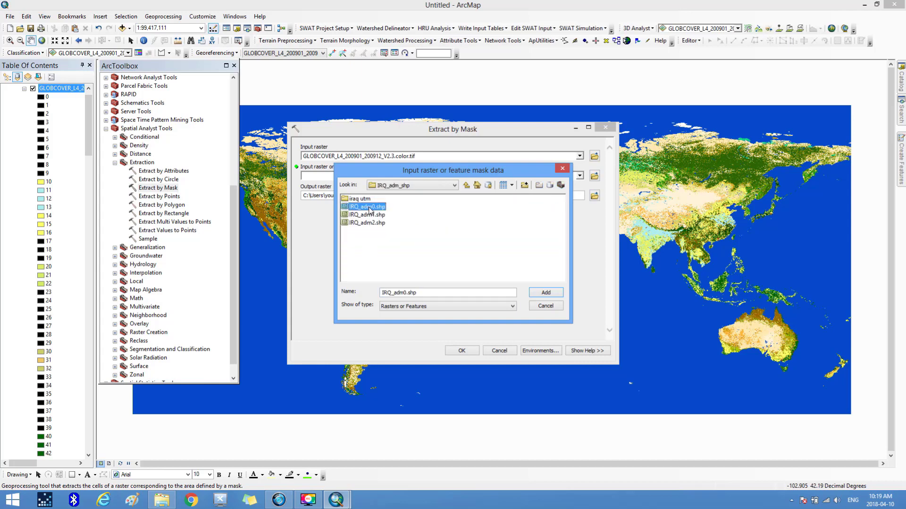
left_click(538, 295)
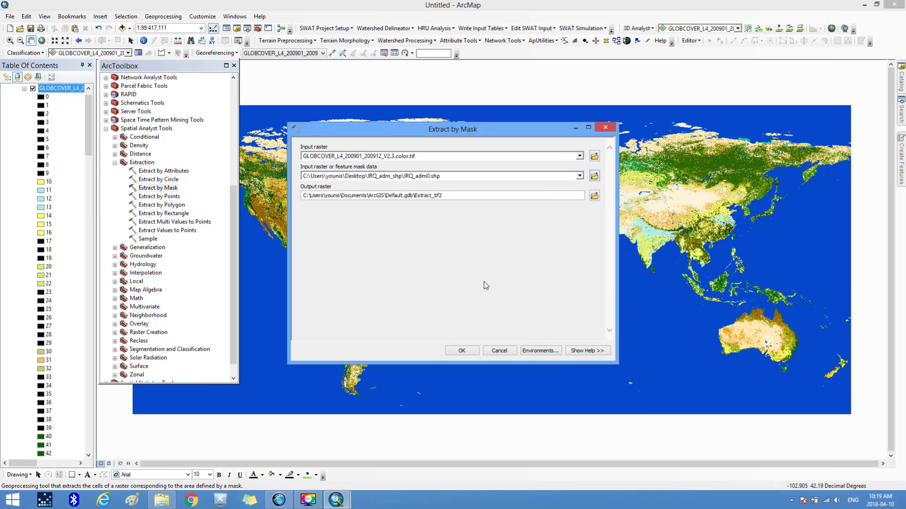
left_click(594, 196)
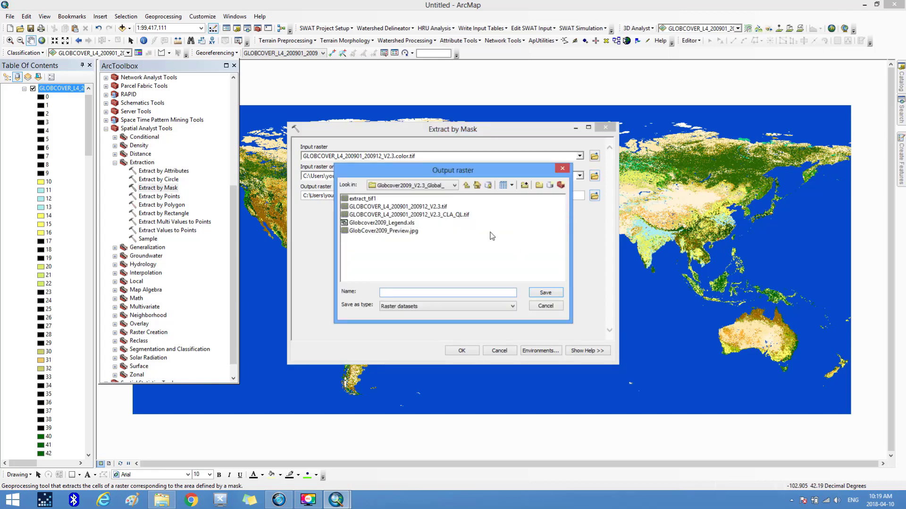
left_click(467, 185)
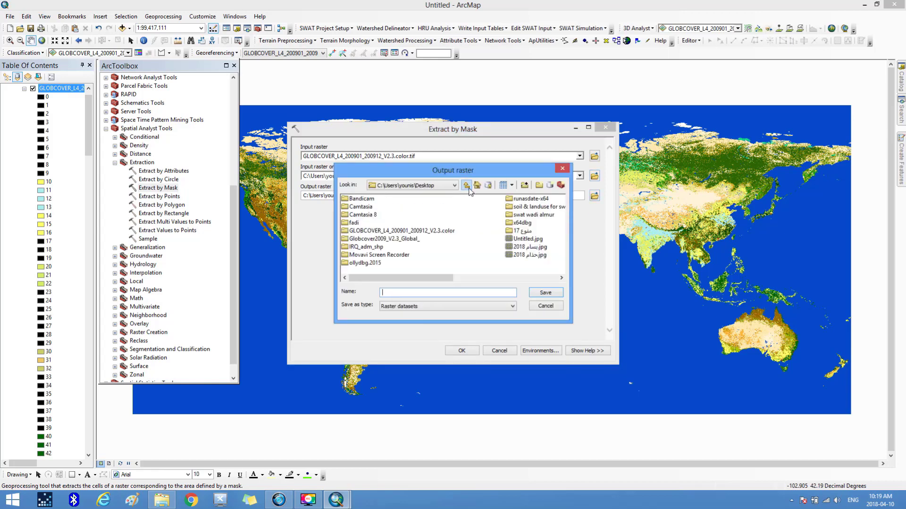
double_click(399, 231)
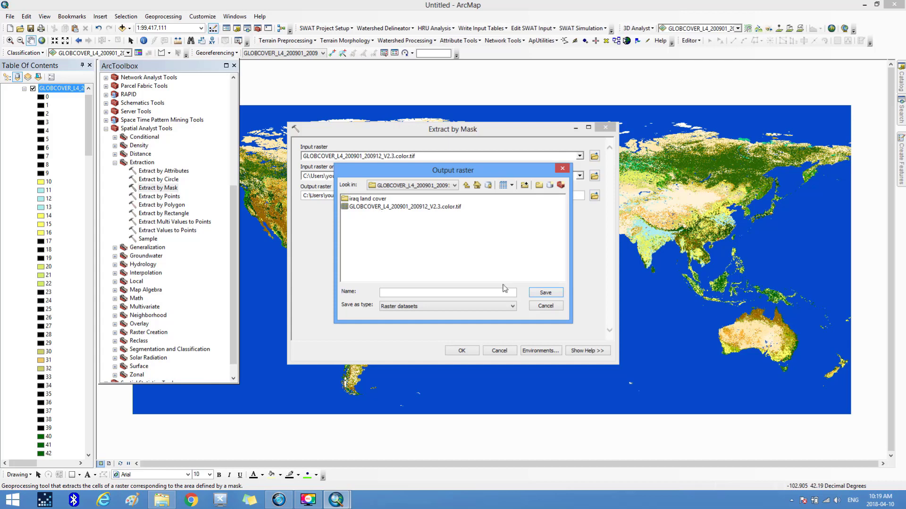
left_click(533, 306)
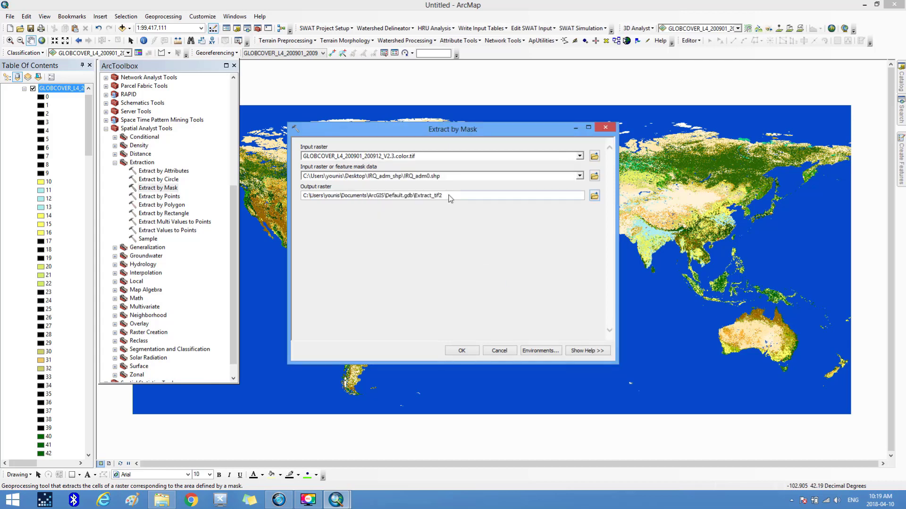
- Save the output raster as Extract_tif2 in the "iraq land cover" folder inside GLOBCOVER_L4_200901_200912_V2.3.color and run Extract by Mask
left_click_drag(451, 197, 415, 211)
key("ctrl+c")
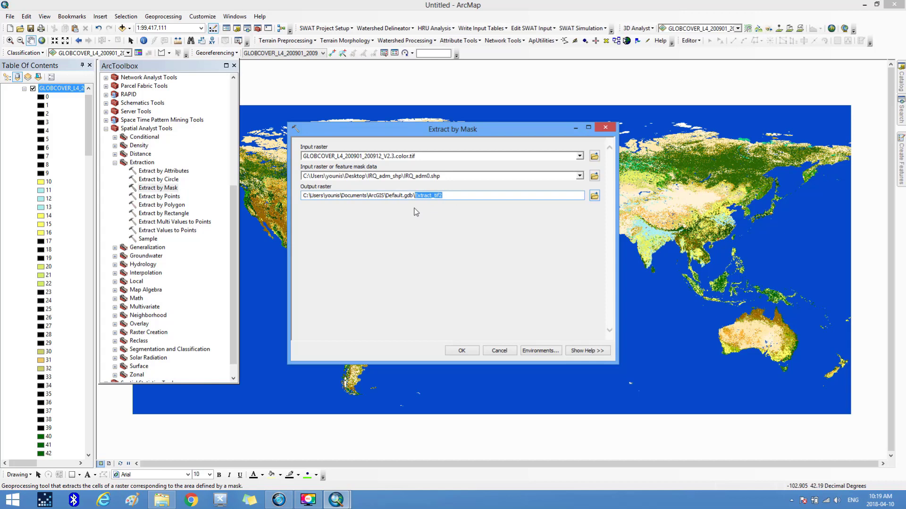
left_click(594, 196)
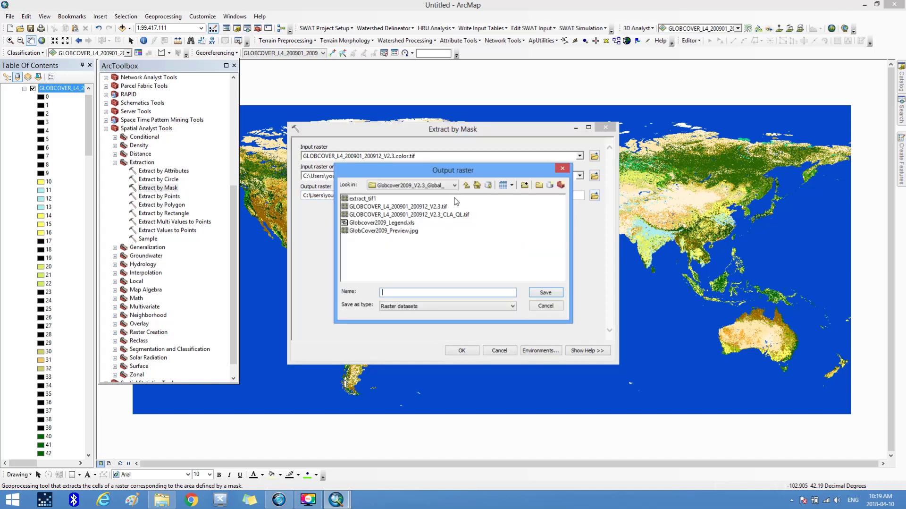
left_click(466, 188)
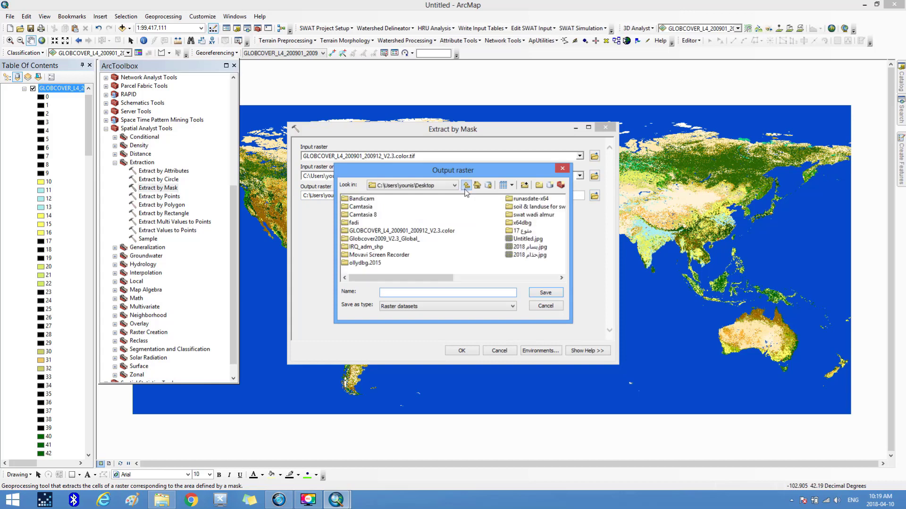
left_click(413, 233)
double_click(413, 234)
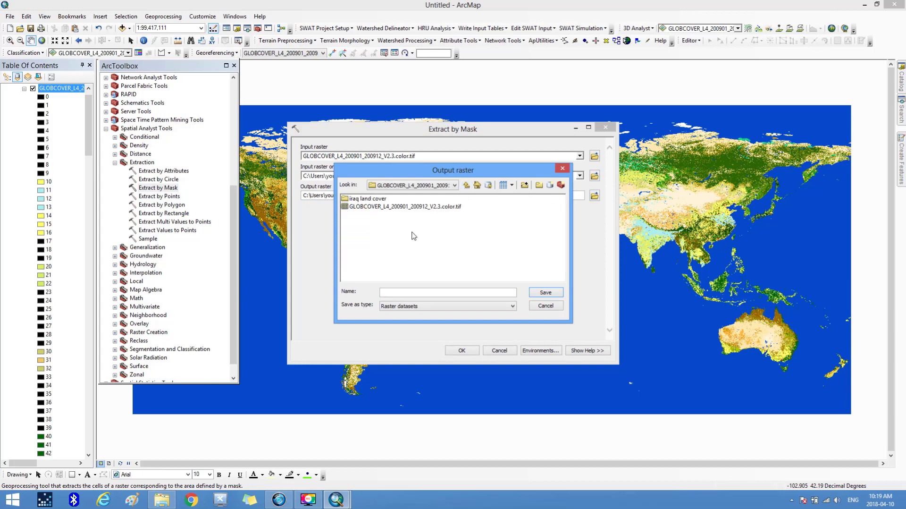
double_click(368, 198)
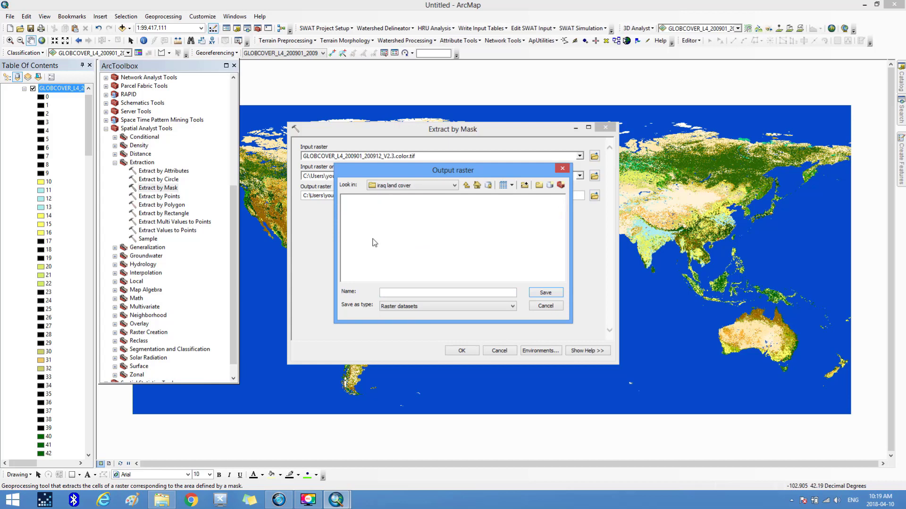
left_click(384, 291)
key("ctrl+v")
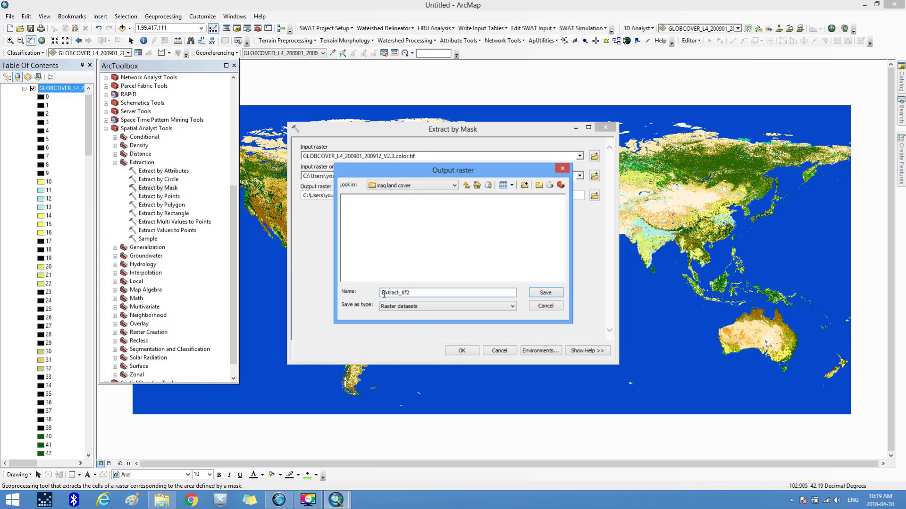
left_click(545, 293)
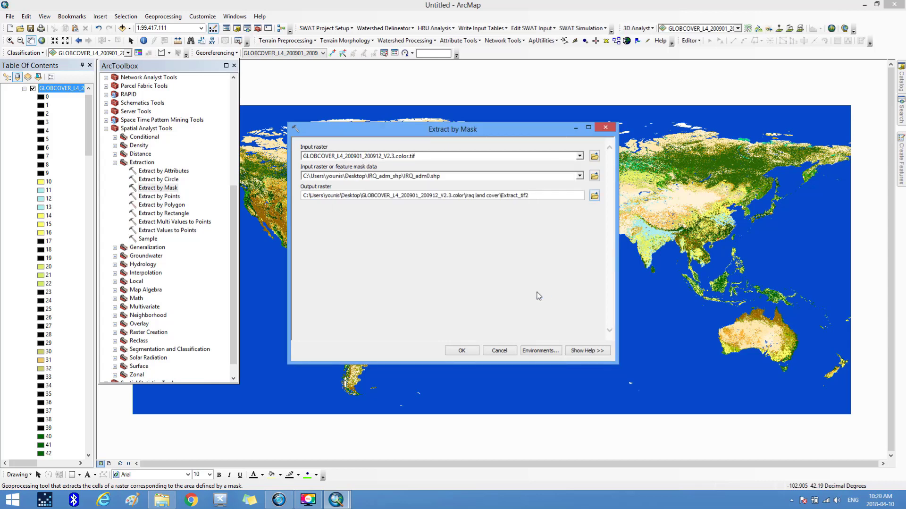
left_click(462, 350)
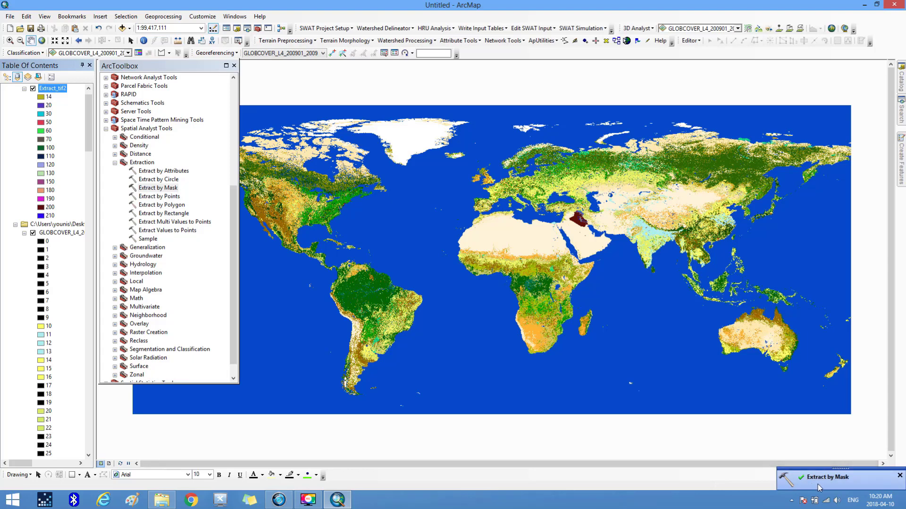
left_click(901, 475)
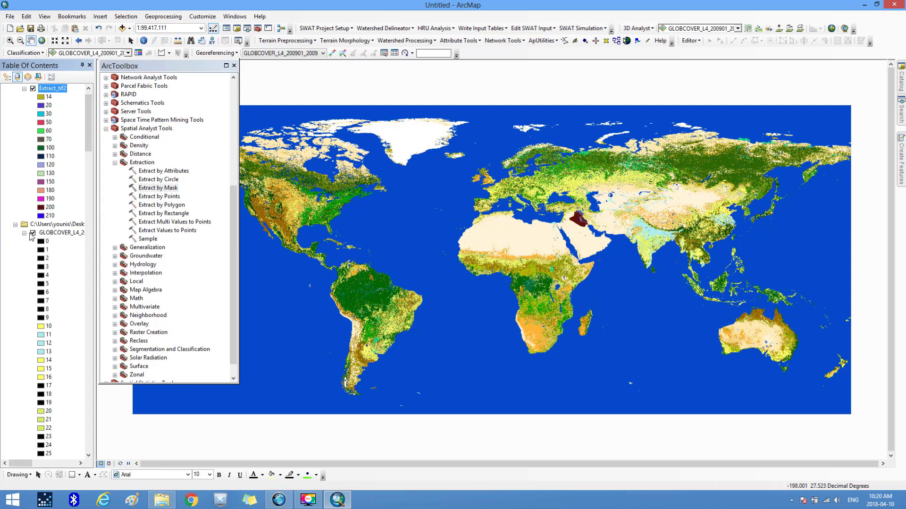
- Hide the global GLOBCOVER layer and zoom to the Extract_tif2 layer
left_click(32, 233)
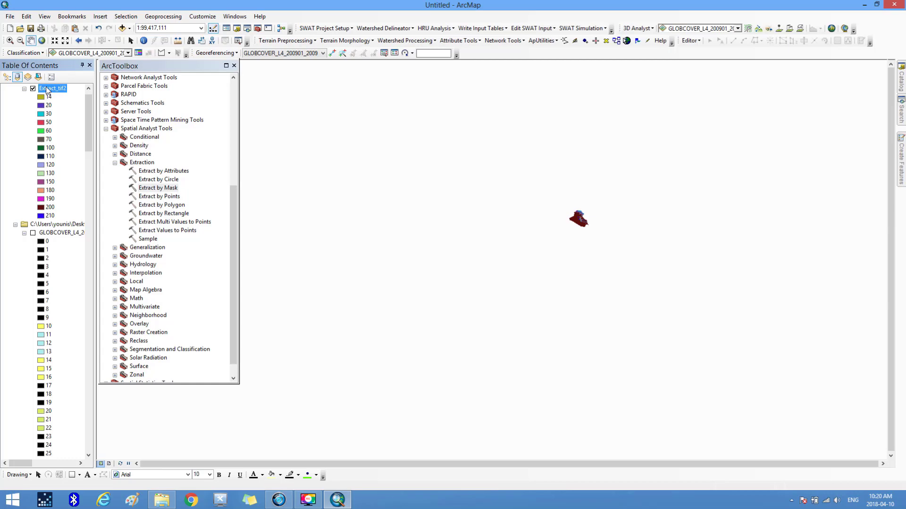
right_click(48, 91)
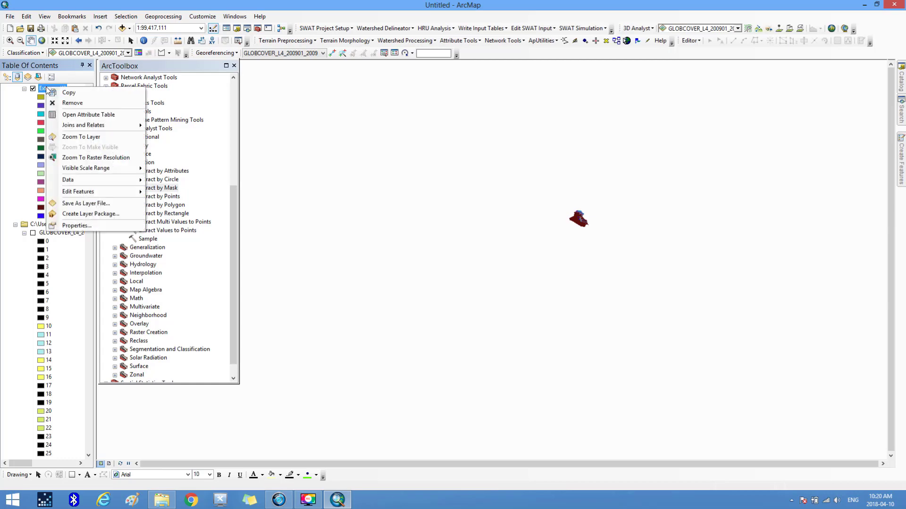
left_click(78, 138)
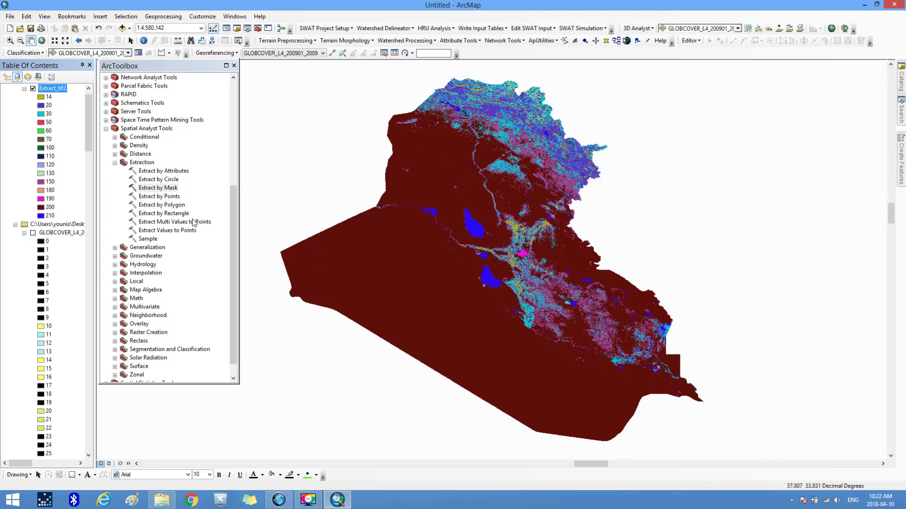
- Collapse the Spatial Analyst Tools, then minimize ArcMap and open the desktop folder GLOBCOVER_L4_200901_200912_V2.3.color
left_click(114, 163)
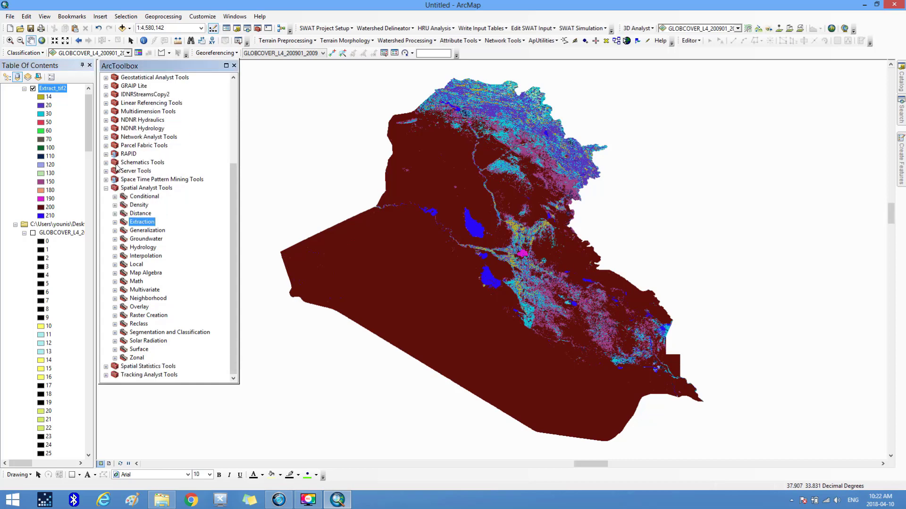
left_click(106, 188)
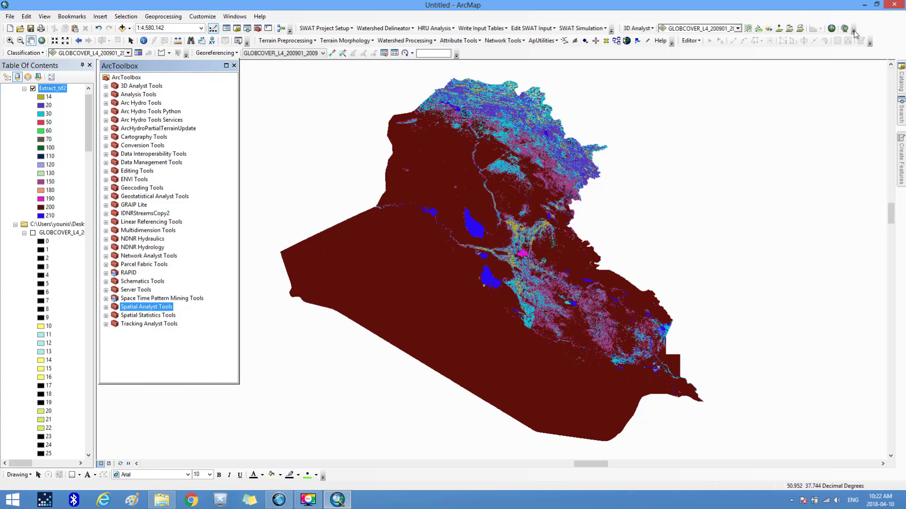
left_click(865, 6)
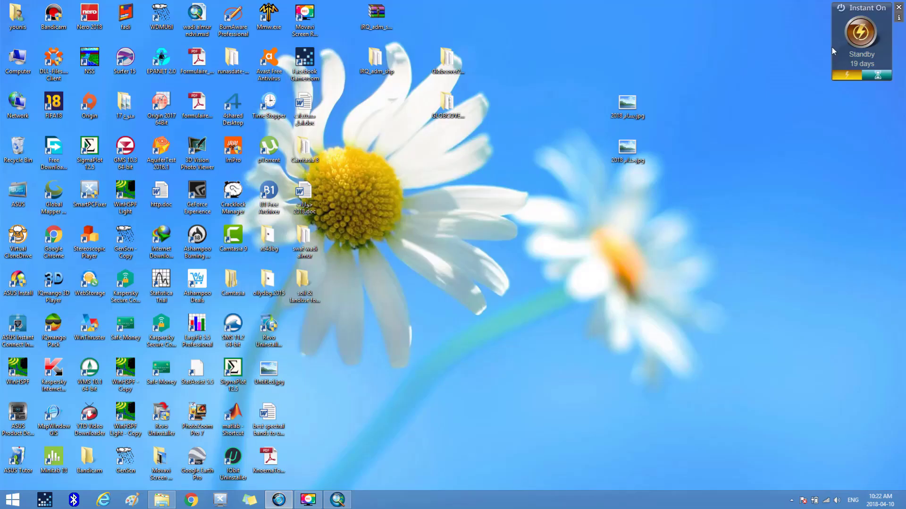
left_click(447, 104)
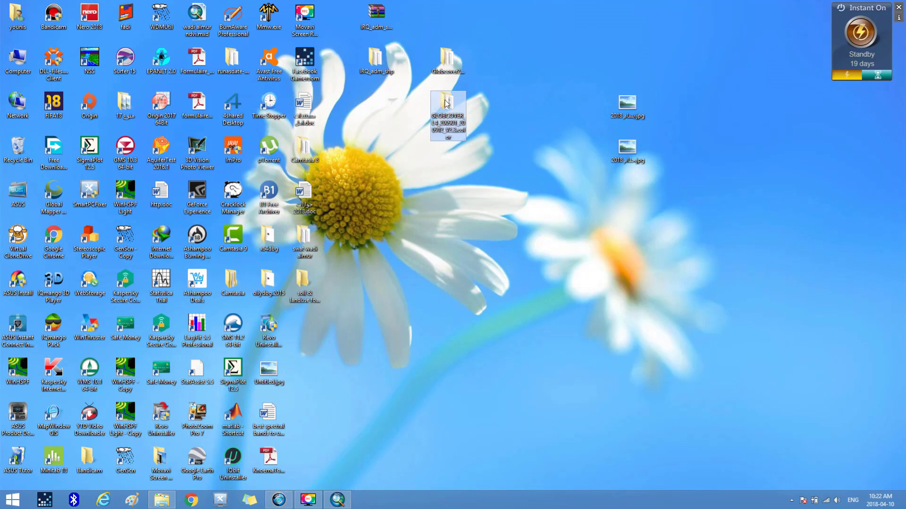
double_click(447, 103)
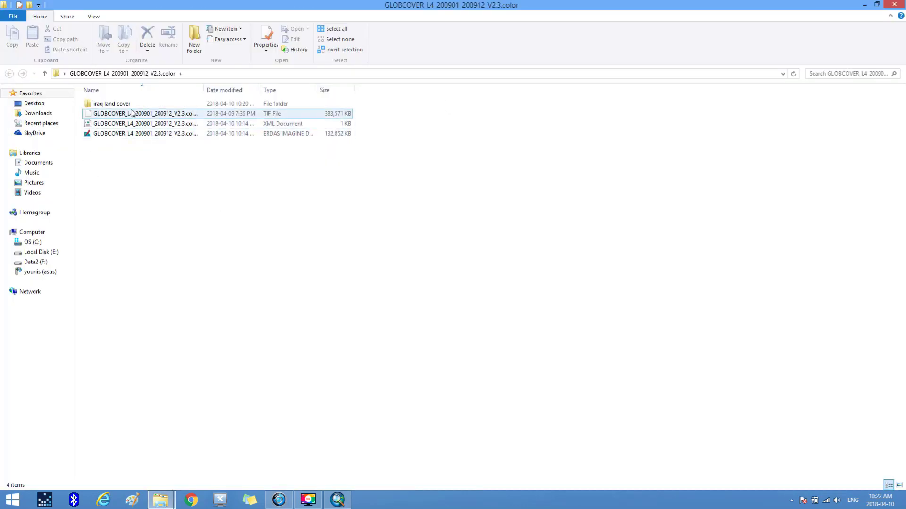
- Create a folder named "iraq land cover shapefile" beside the "iraq land cover" folder, reusing its name, and close the window
right_click(127, 107)
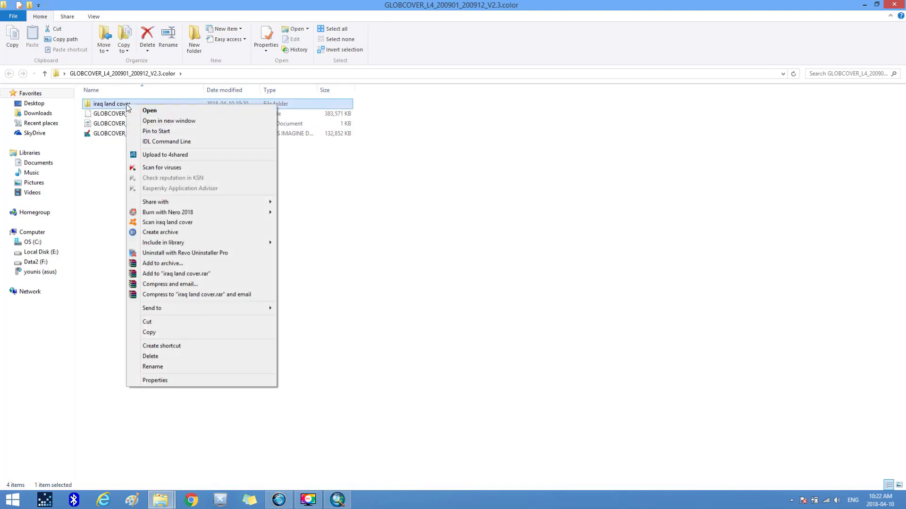
left_click(216, 367)
key("ctrl+c")
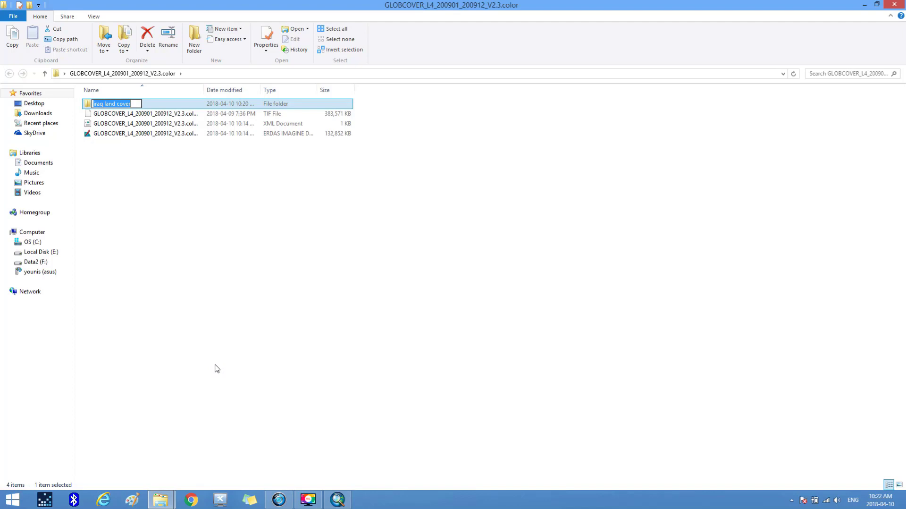
left_click(213, 270)
right_click(207, 245)
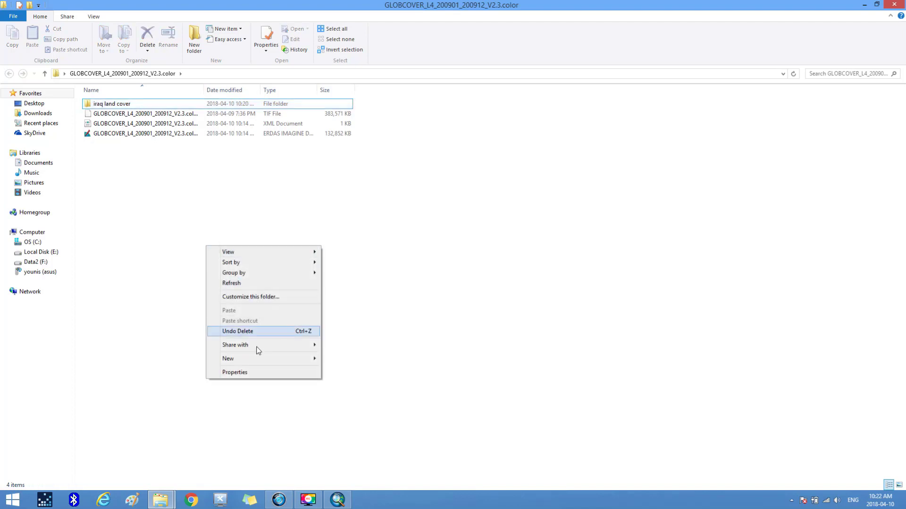
mouse_move(263, 359)
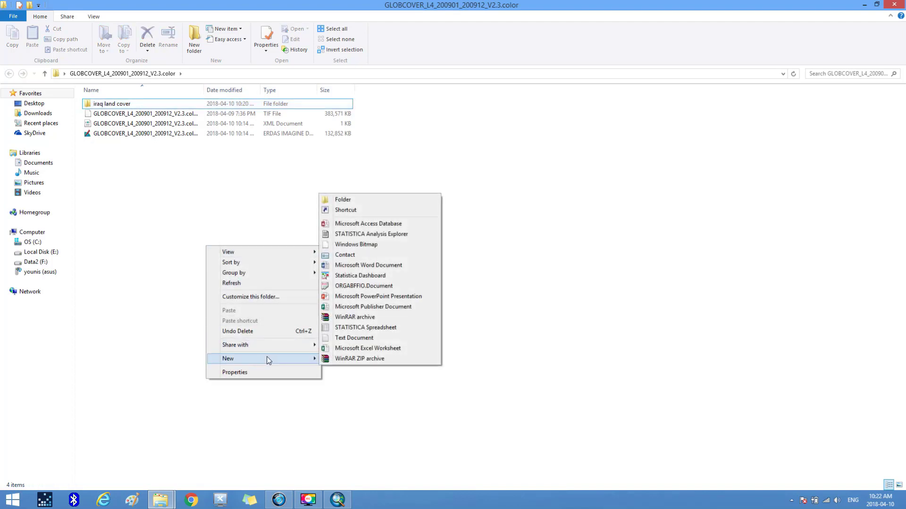
left_click(341, 202)
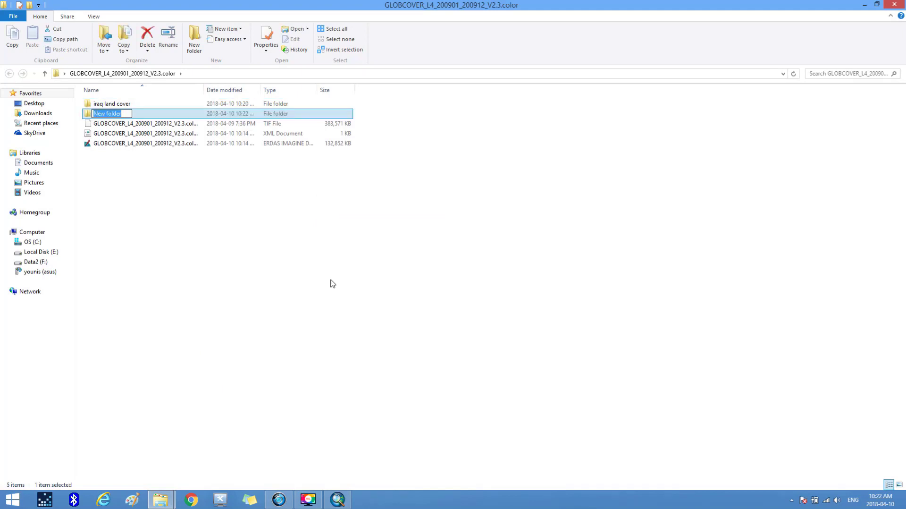
key("ctrl+v")
type("shape")
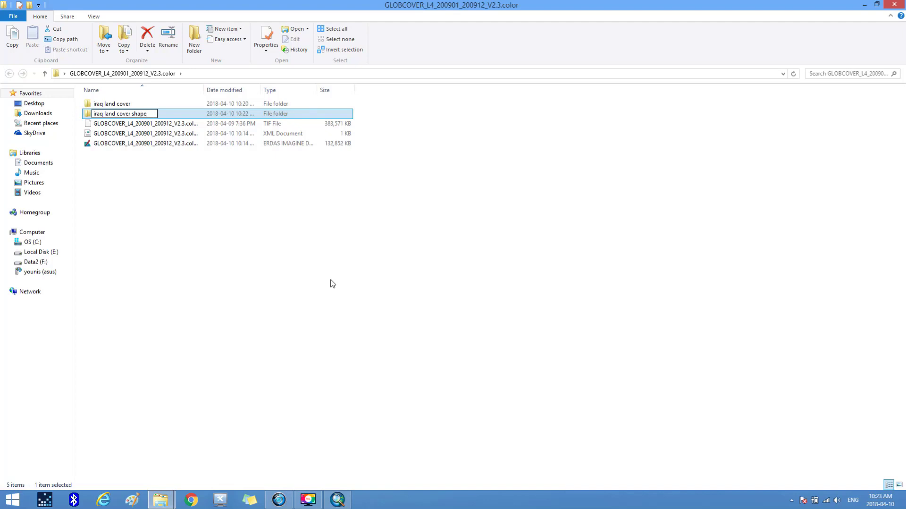
type("file")
left_click(229, 250)
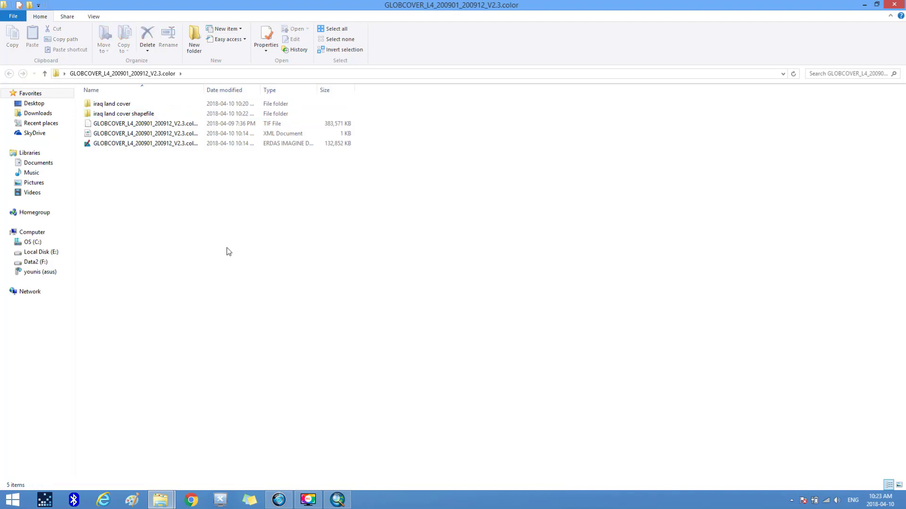
left_click(894, 5)
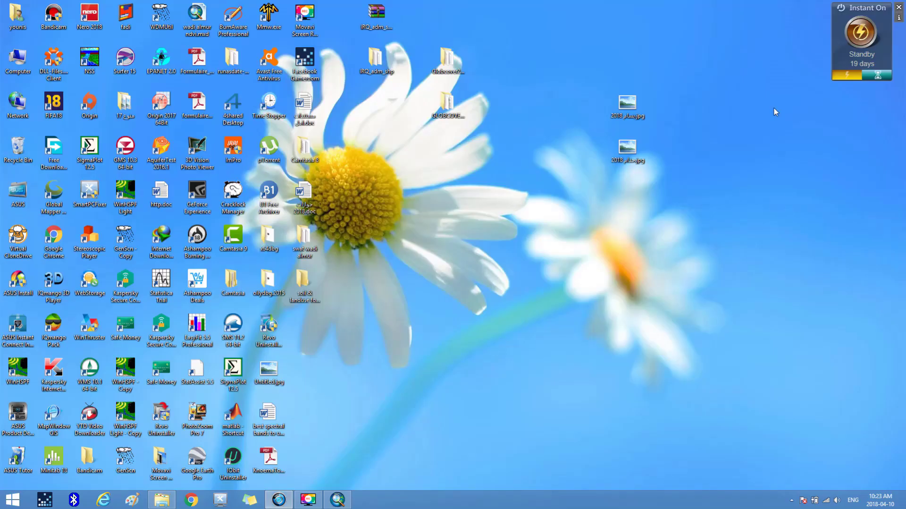
- Switch back to ArcMap and start Raster to Polygon from the Conversion Tools with Extract_tif2 as input raster and VALUE as field
left_click(343, 498)
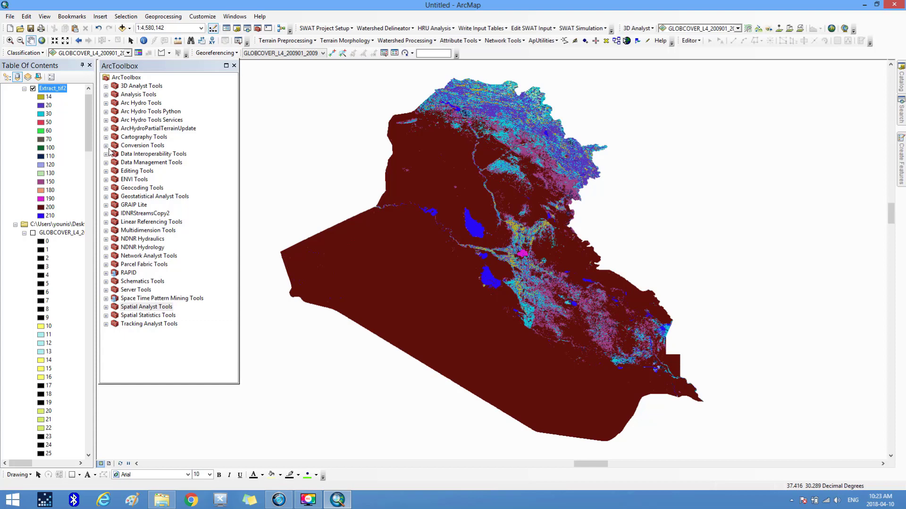
left_click(106, 145)
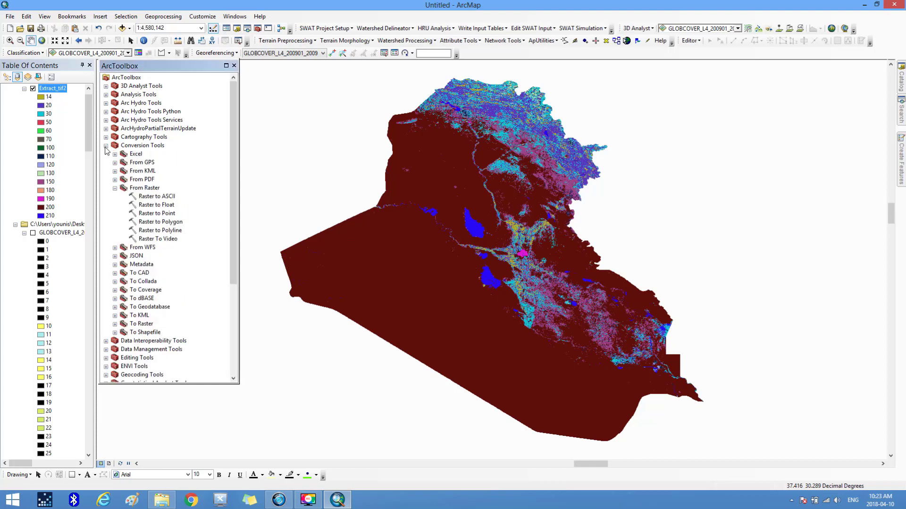
left_click(116, 188)
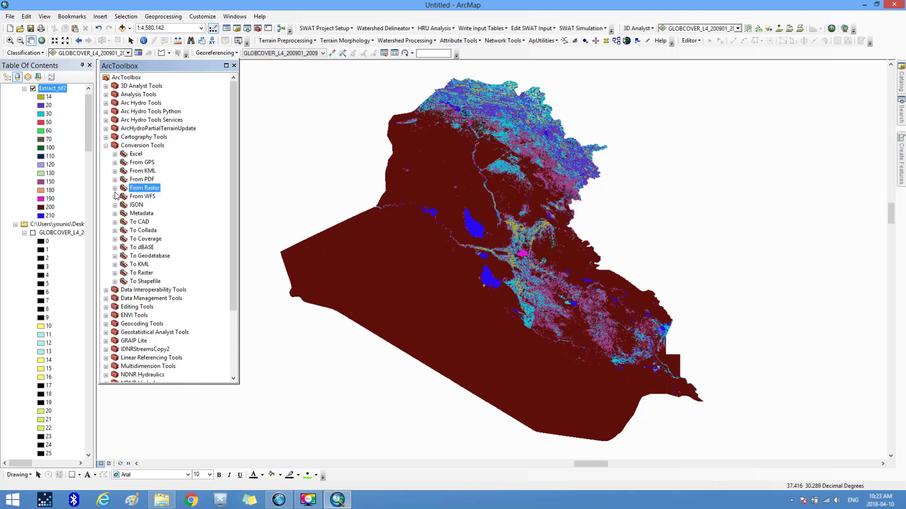
left_click(115, 188)
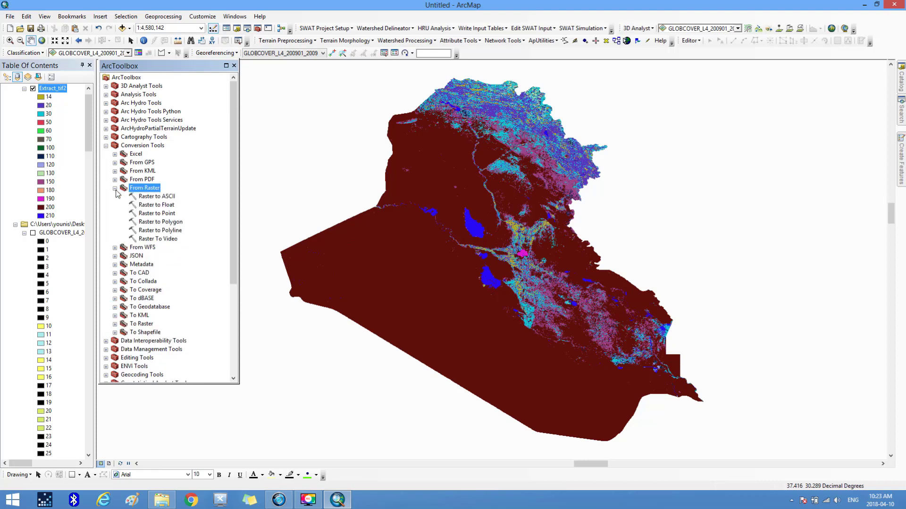
double_click(156, 221)
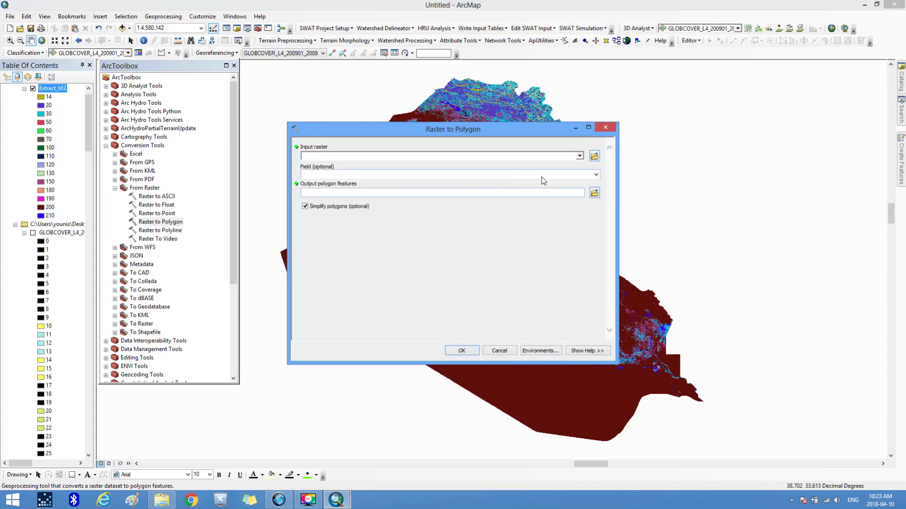
left_click(581, 156)
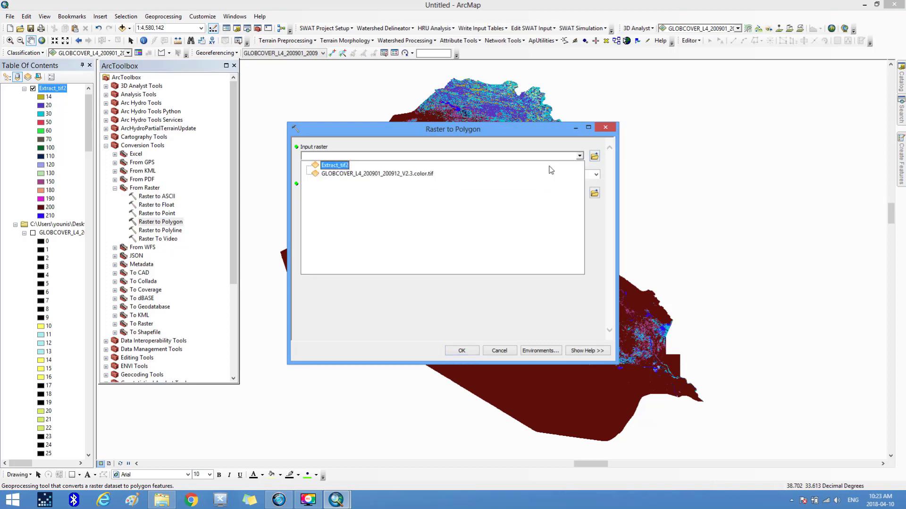
left_click(340, 166)
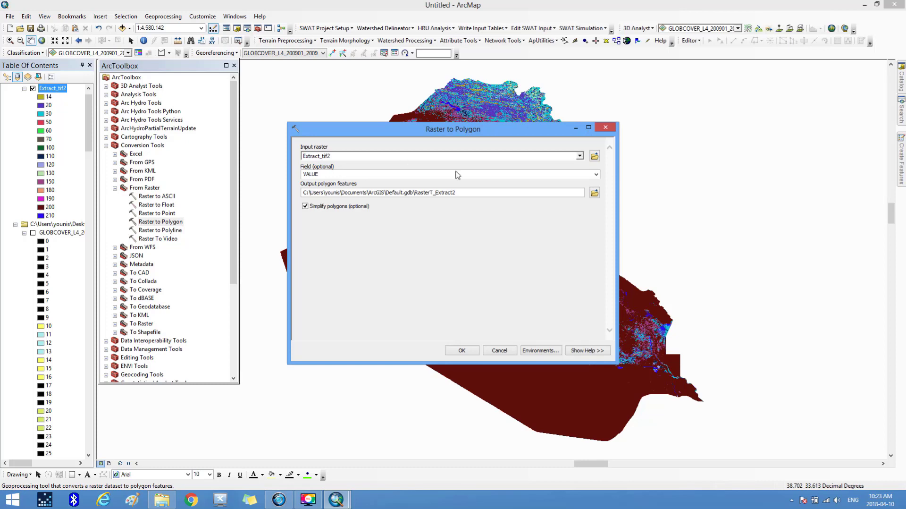
left_click(597, 174)
left_click(597, 175)
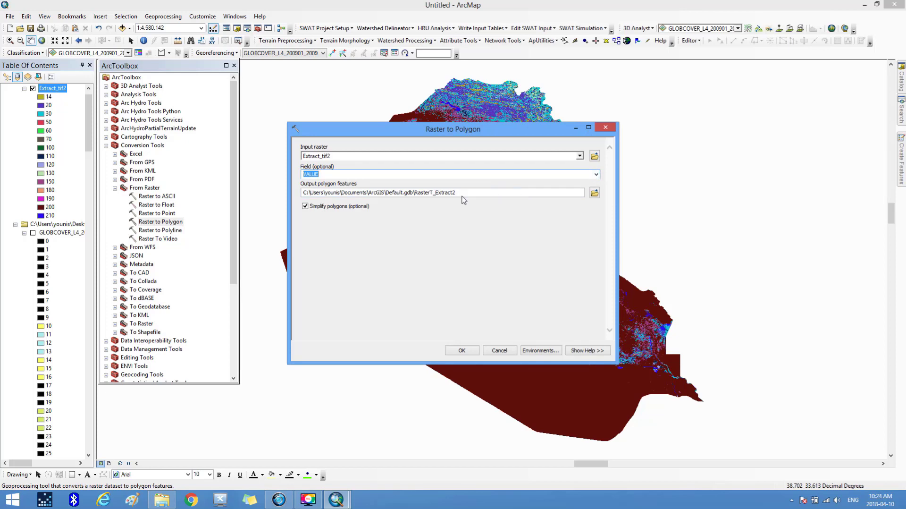
- Save the polygon output as RasterT_Extract2 in the "iraq land cover shapefile" folder, reusing the default name, and run the conversion
left_click_drag(456, 193, 417, 204)
key("ctrl+c")
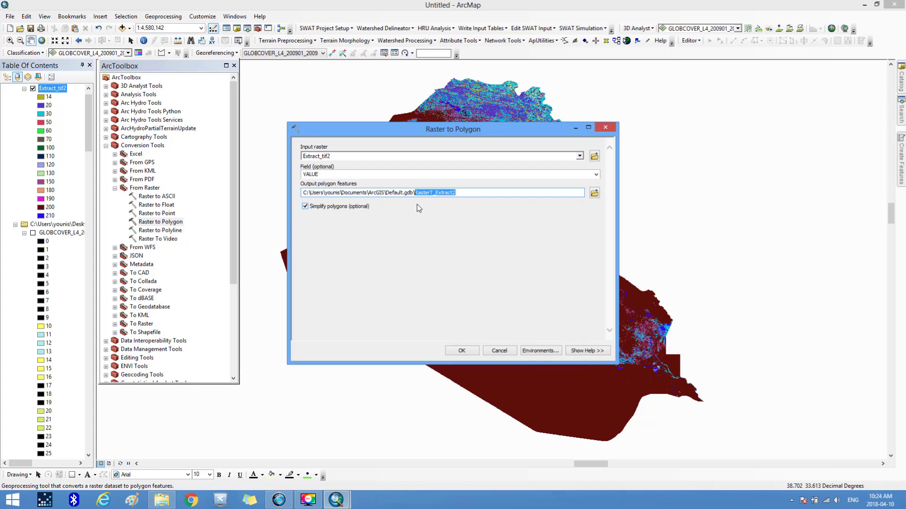
left_click(593, 193)
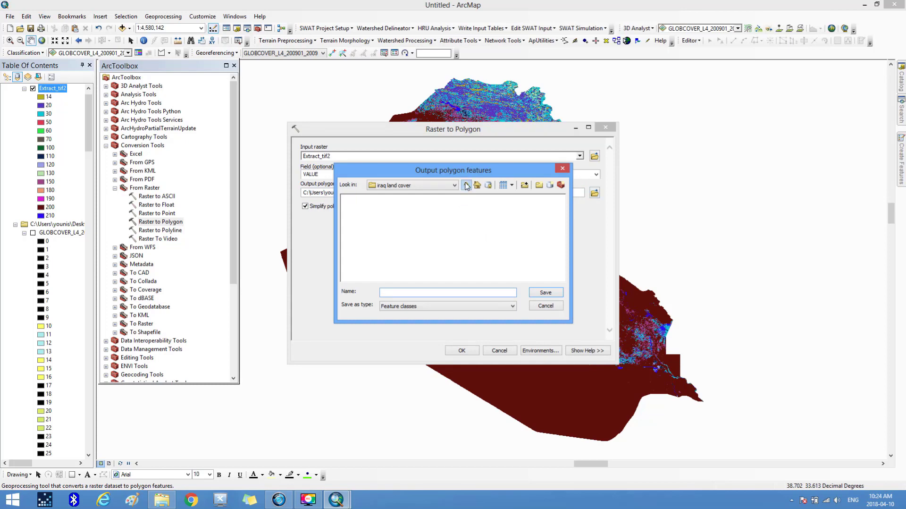
left_click(466, 185)
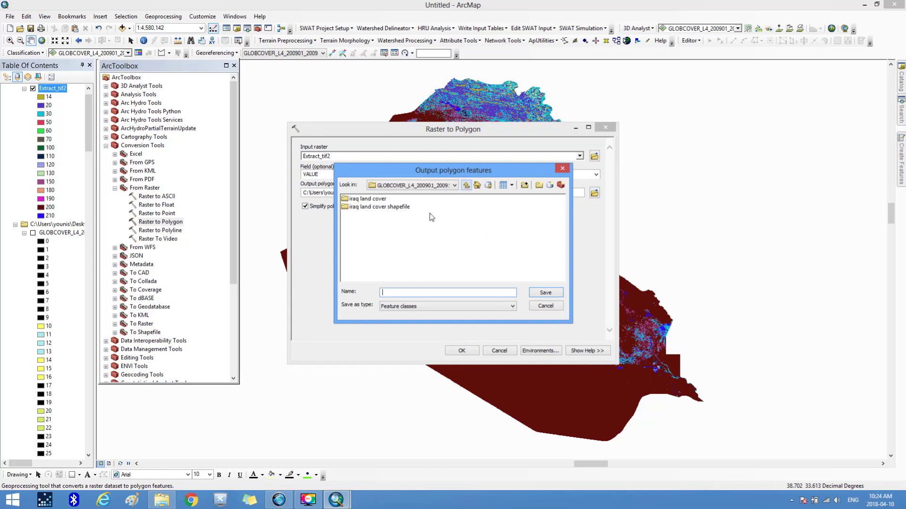
double_click(400, 210)
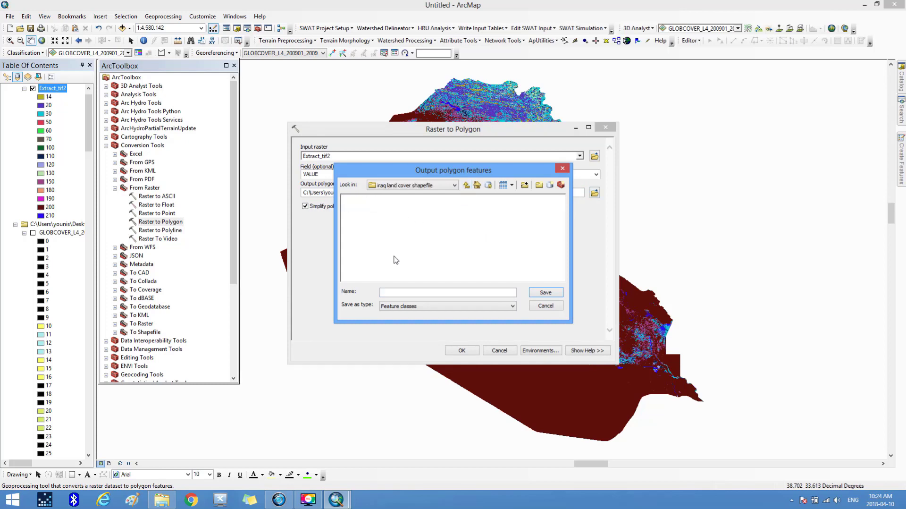
left_click(386, 291)
key("ctrl+v")
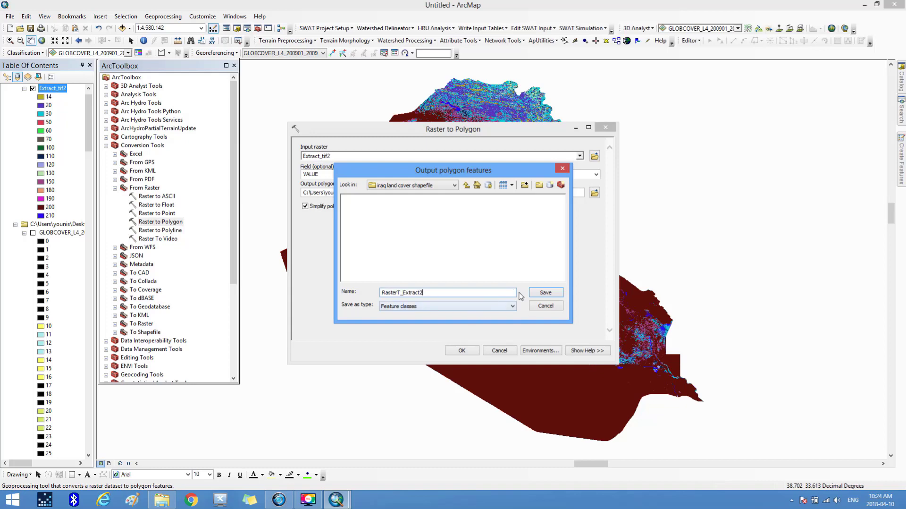
left_click(538, 295)
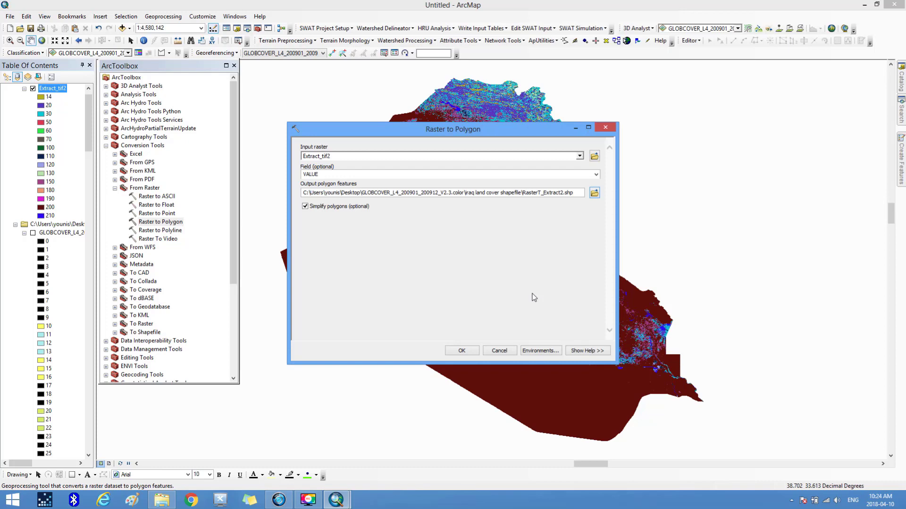
left_click(458, 351)
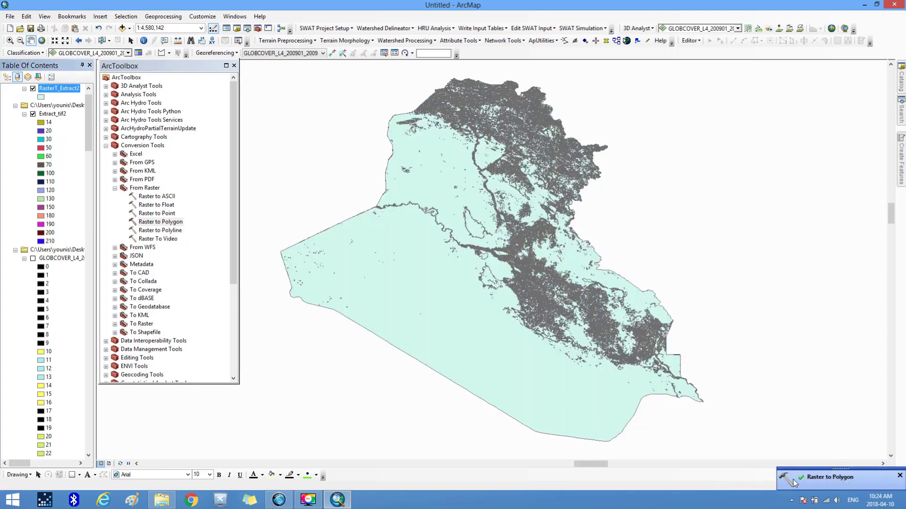
left_click(900, 475)
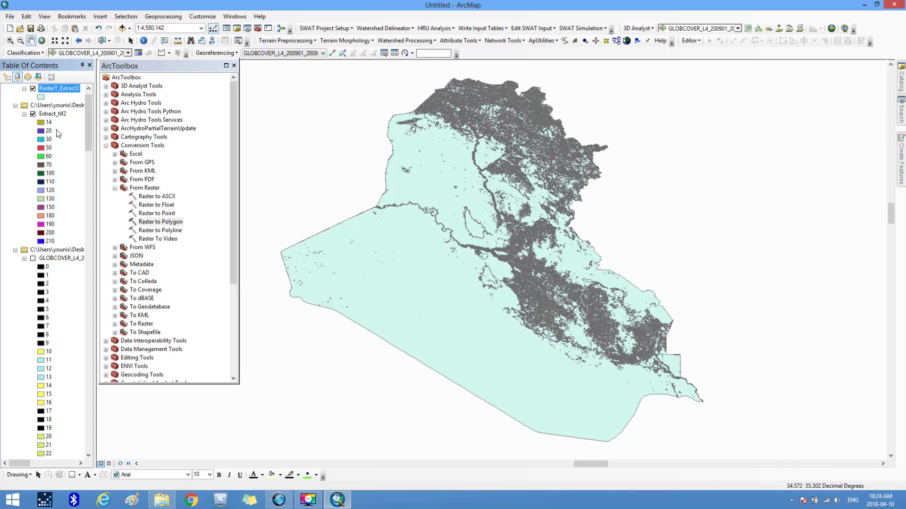
- Hide the Extract_tif2 layer and examine the attribute table of the RasterT_Extract2 layer, closing it when done
left_click(33, 114)
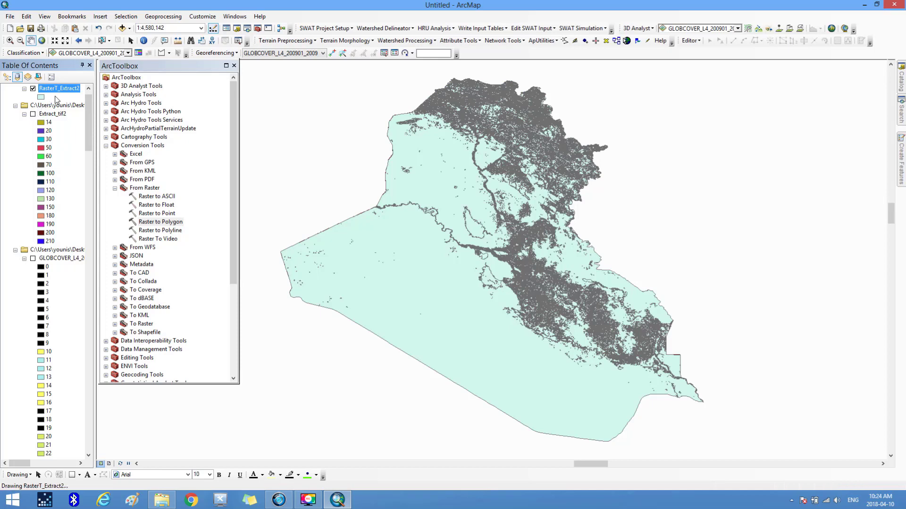
right_click(60, 90)
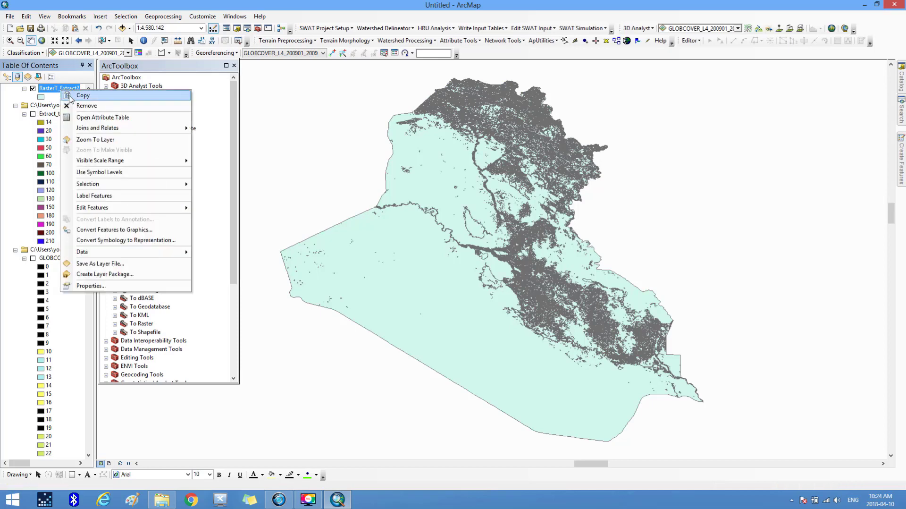
left_click(86, 118)
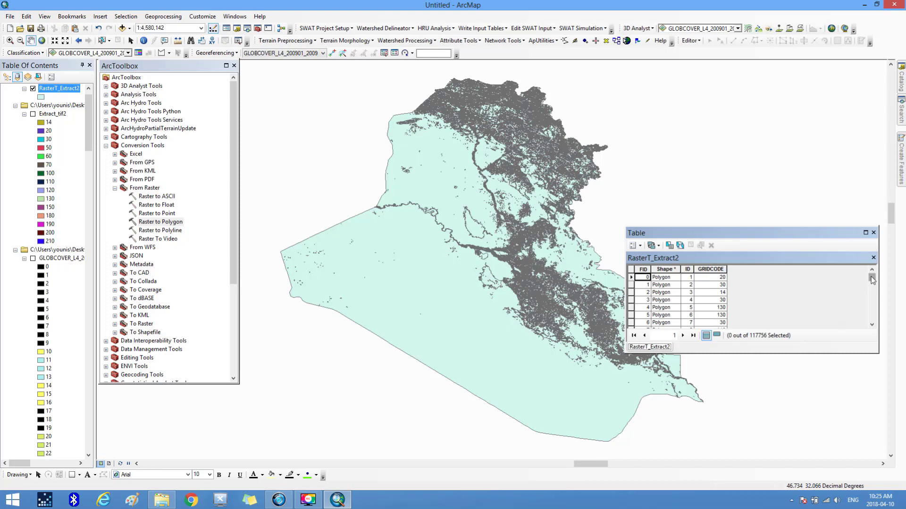
mouse_move(872, 280)
left_mouse_down()
mouse_move(877, 322)
mouse_move(874, 275)
left_mouse_up()
left_click(874, 232)
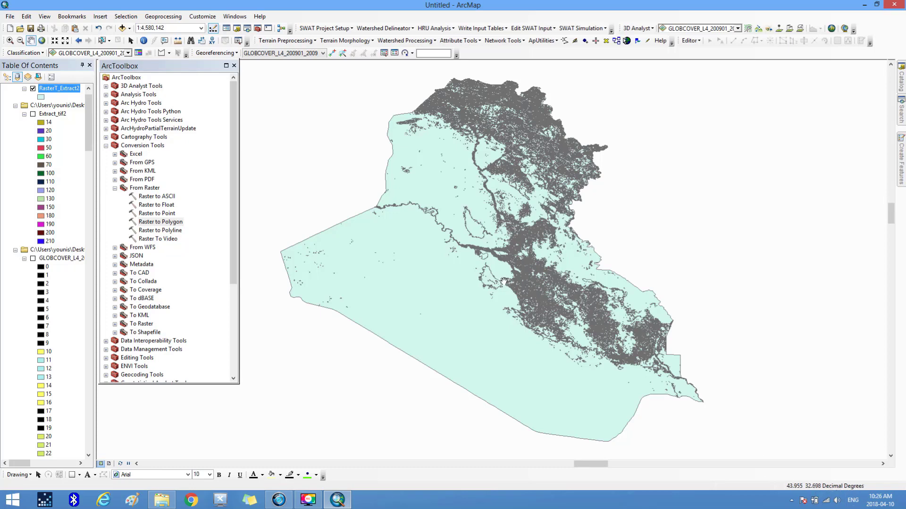
- Minimize ArcMap and open the desktop folder GLOBCOVER_L4_200901_200912_V2.3.color
left_click(865, 6)
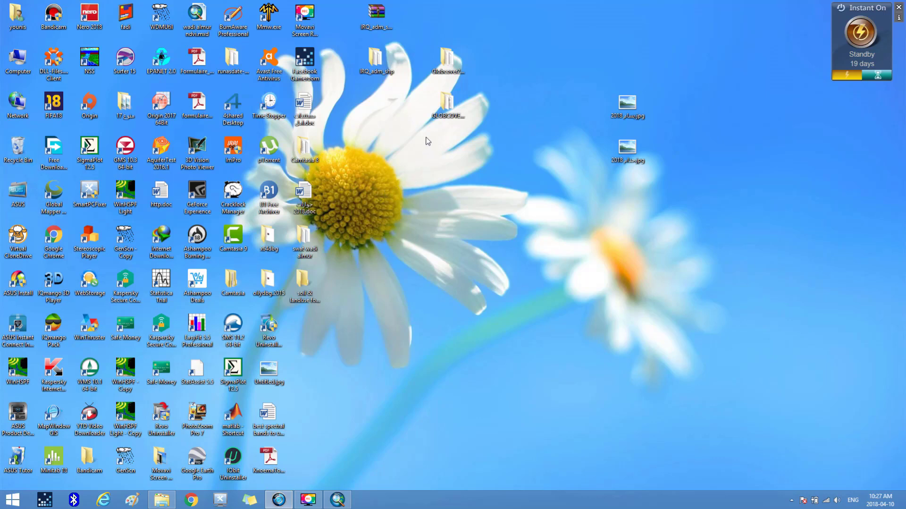
left_click(448, 103)
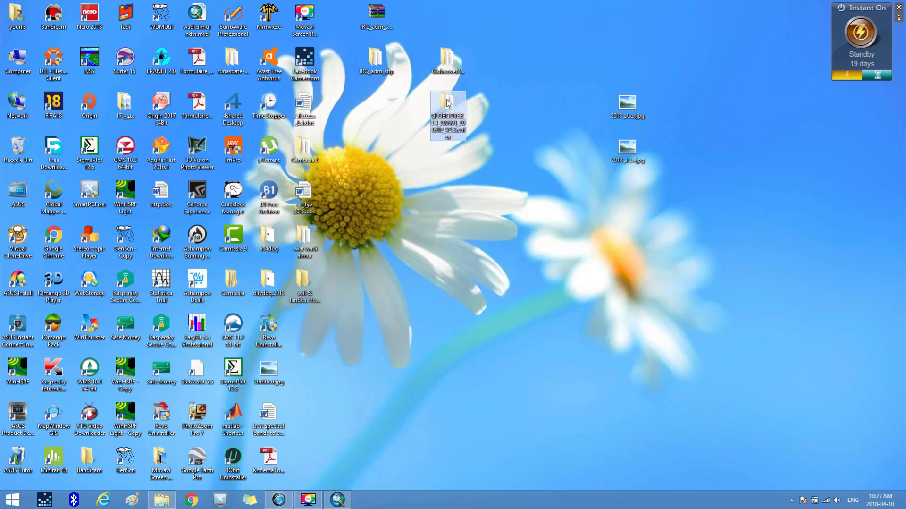
double_click(448, 103)
left_click(128, 115)
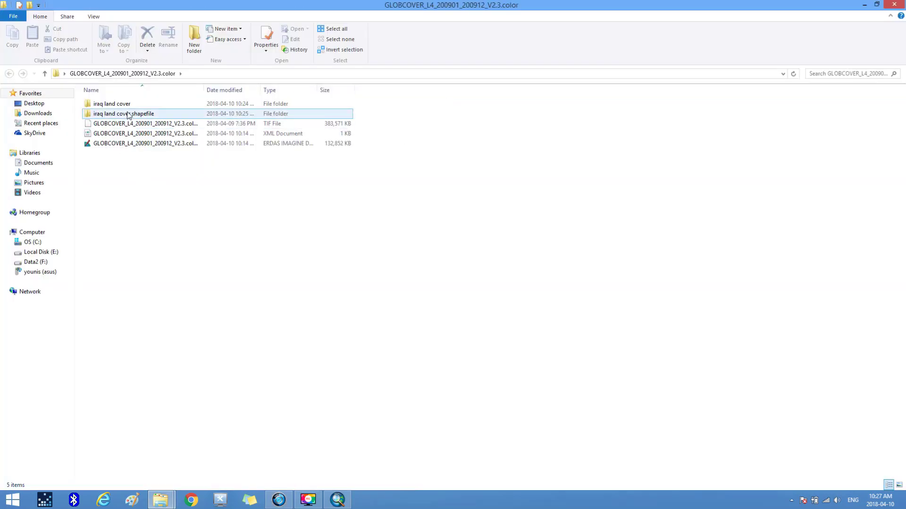
right_click(128, 115)
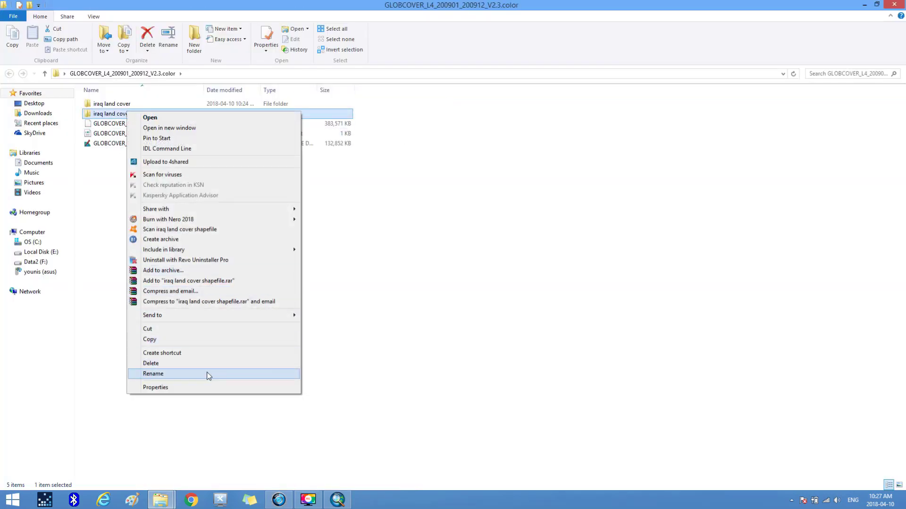
left_click(209, 375)
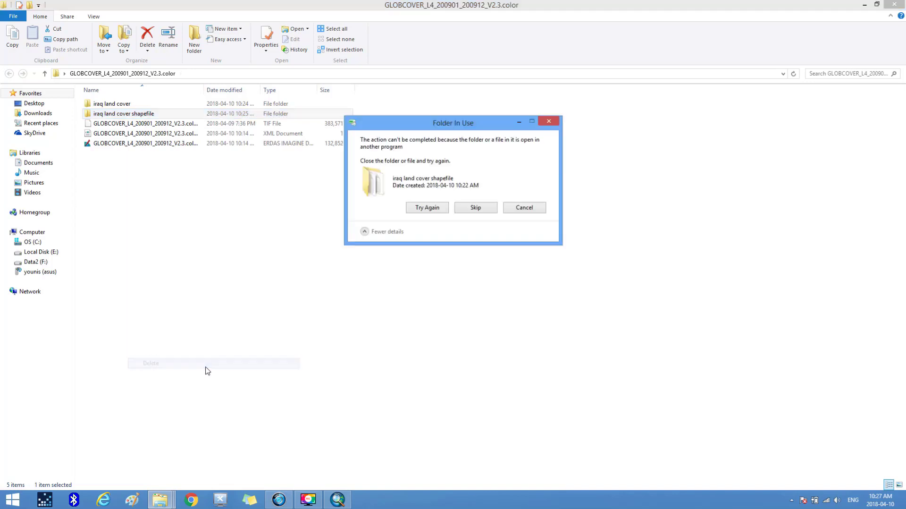
left_click(520, 208)
- Create a folder named "iraq land cover shapefile utm", reusing the name of the "iraq land cover shapefile" folder, and close the window
right_click(142, 115)
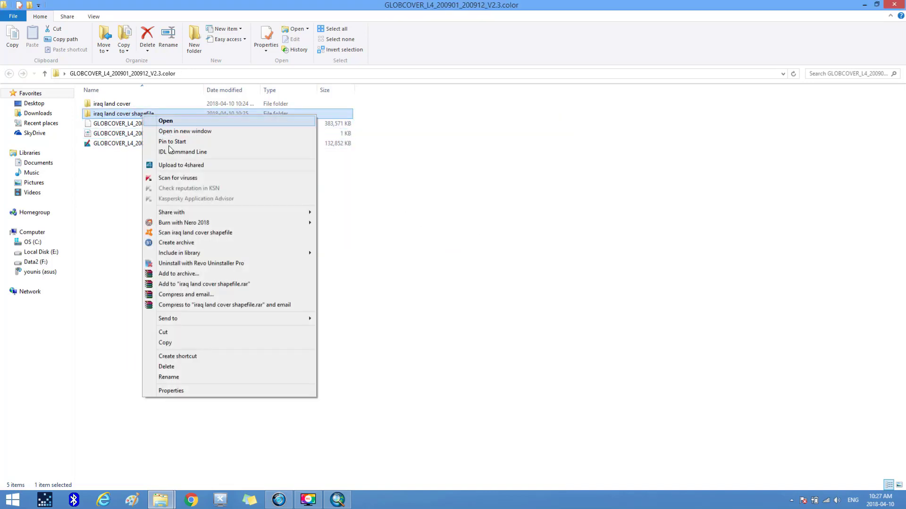
left_click(211, 377)
key("ctrl+c")
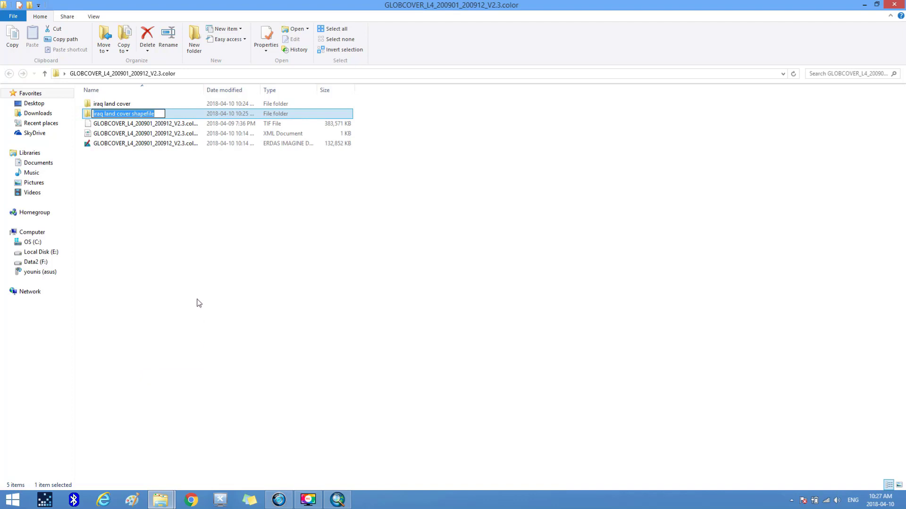
left_click(171, 237)
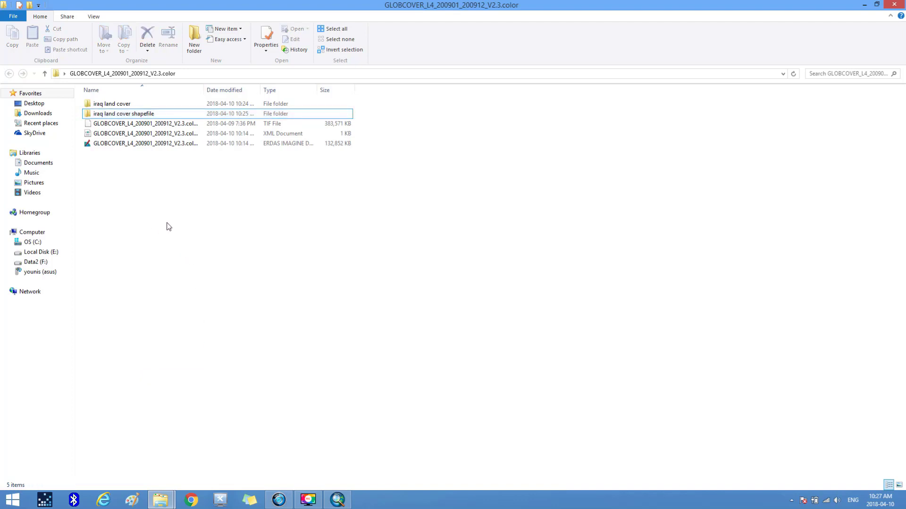
right_click(169, 226)
mouse_move(248, 337)
left_click(294, 336)
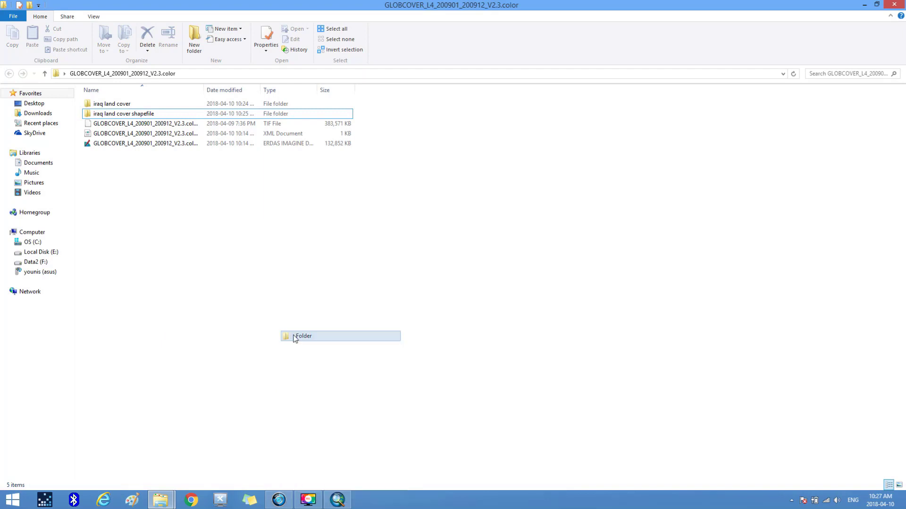
key("ctrl+v")
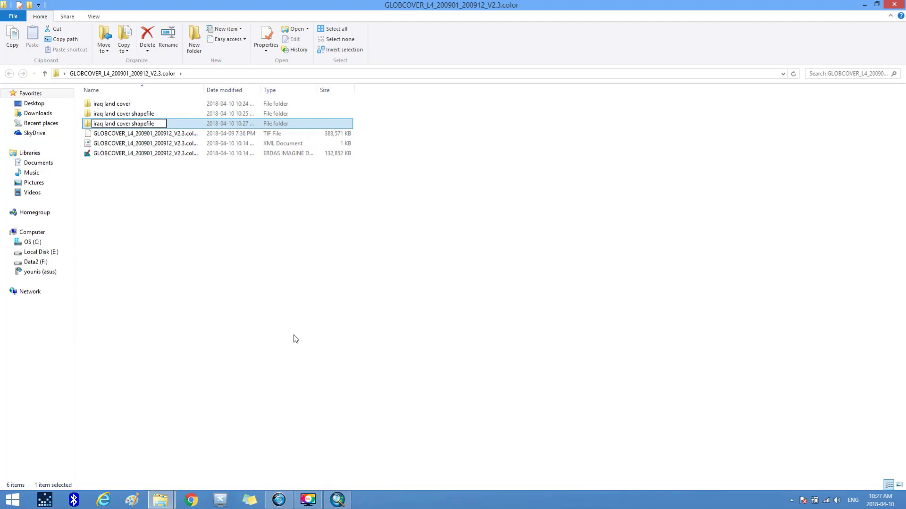
type("utm")
left_click(191, 200)
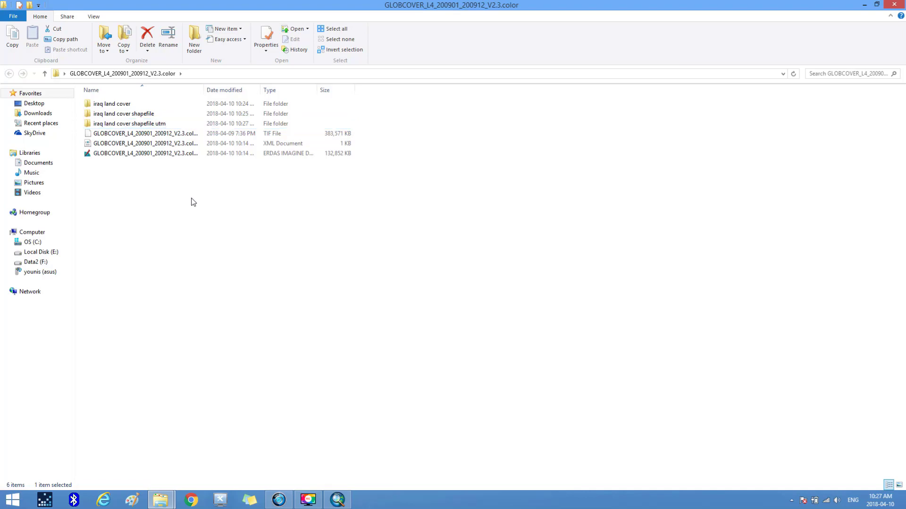
left_click(894, 5)
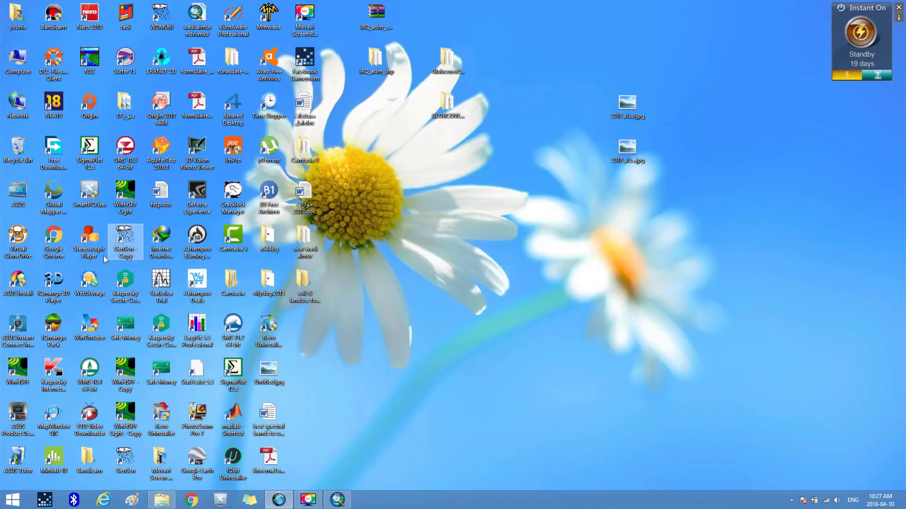
- Launch Global Mapper and load rastert_extract2.shp from "iraq land cover shapefile" in the desktop folder GLOBCOVER_L4_200901_200912_V2.3.color
double_click(53, 193)
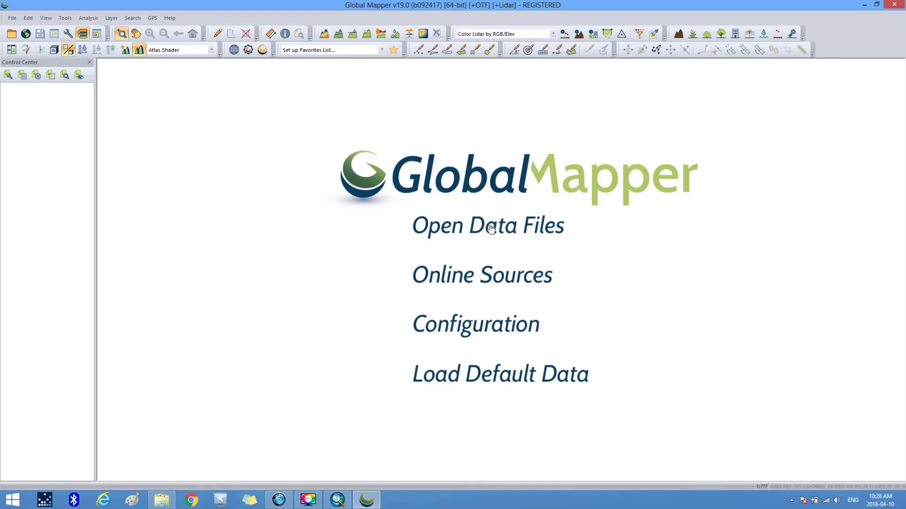
left_click(491, 228)
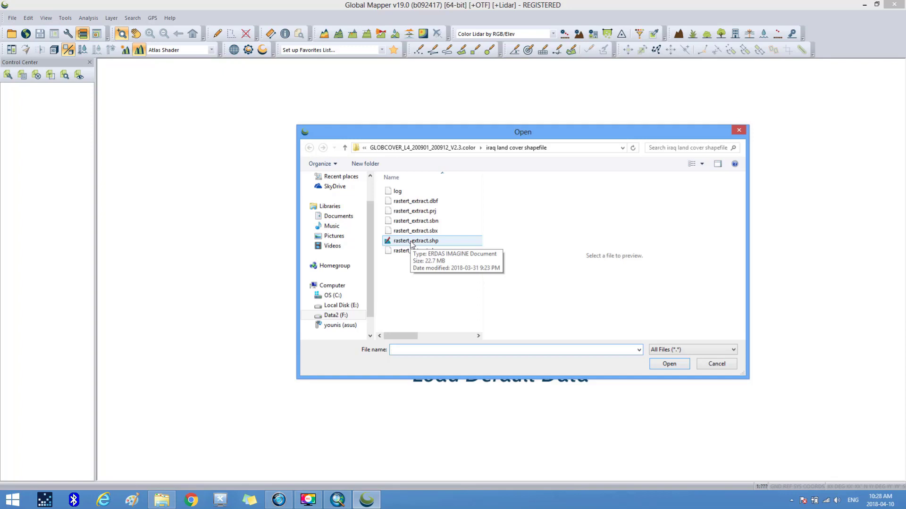
left_click(346, 147)
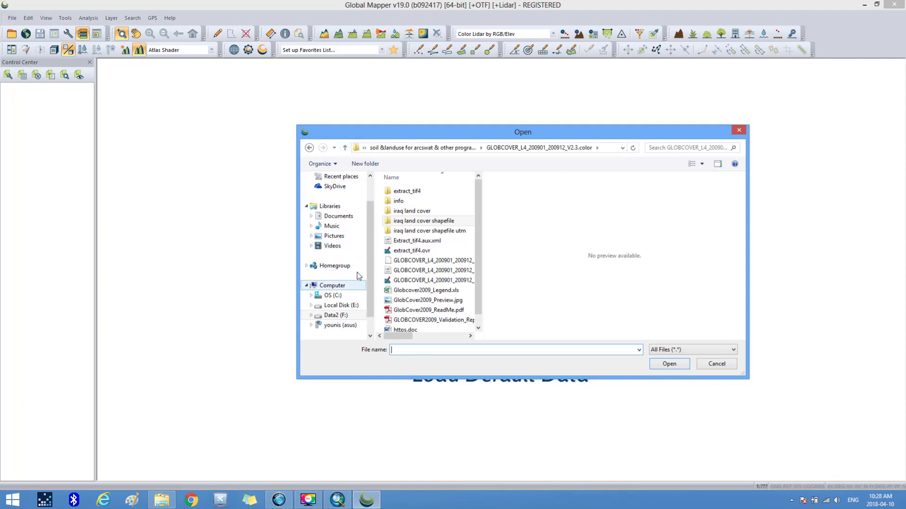
scroll(341, 253, "up", 2)
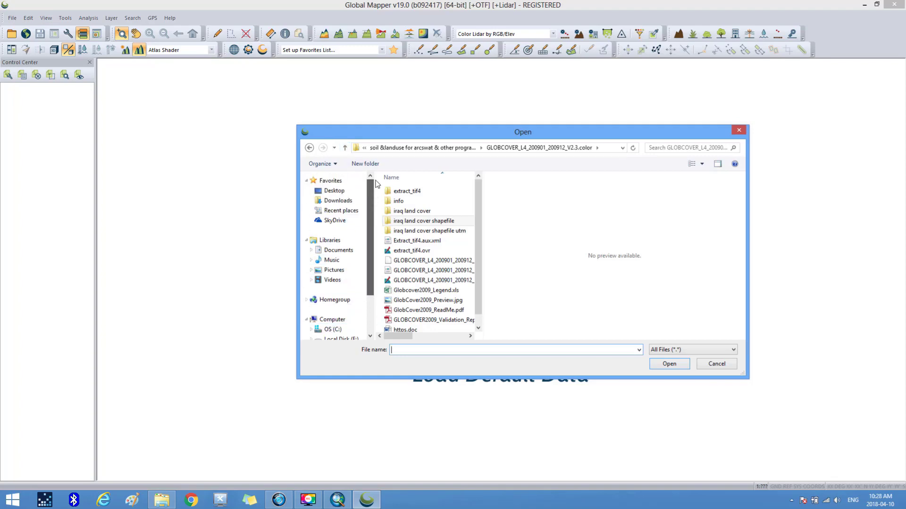
left_click(346, 191)
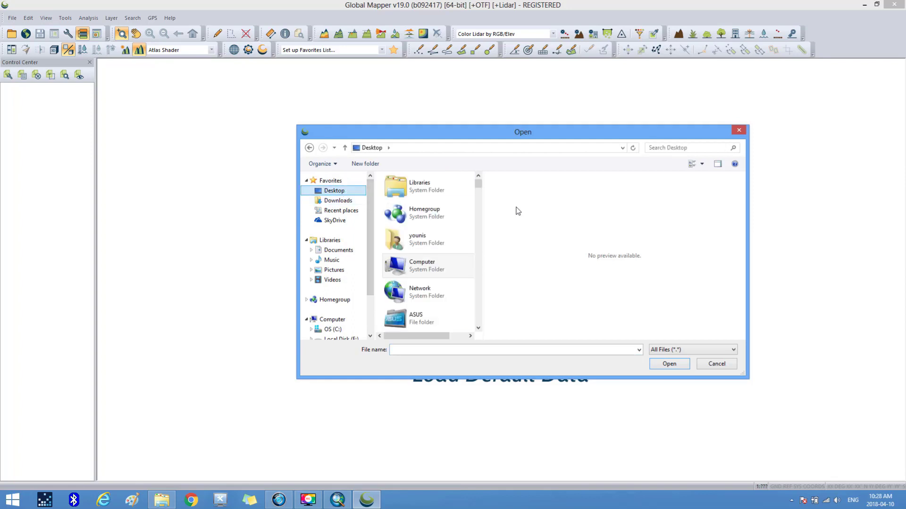
left_click_drag(478, 185, 482, 257)
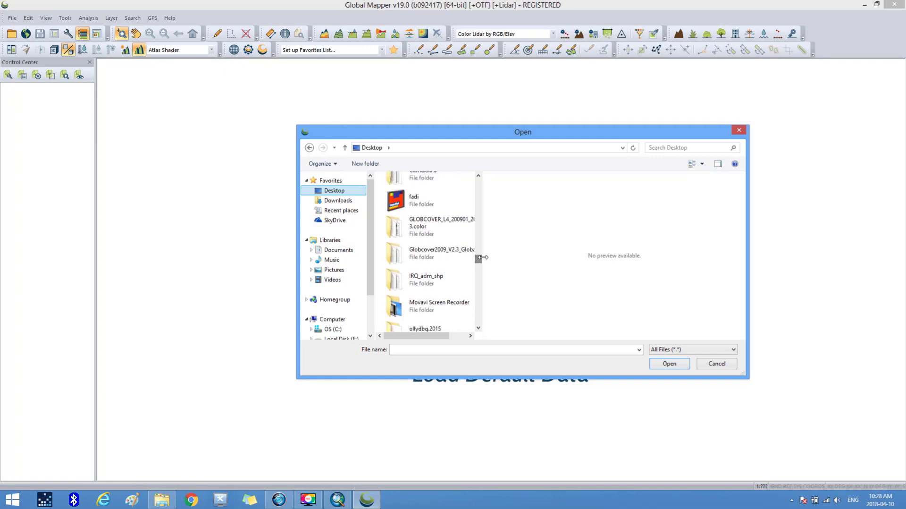
double_click(447, 228)
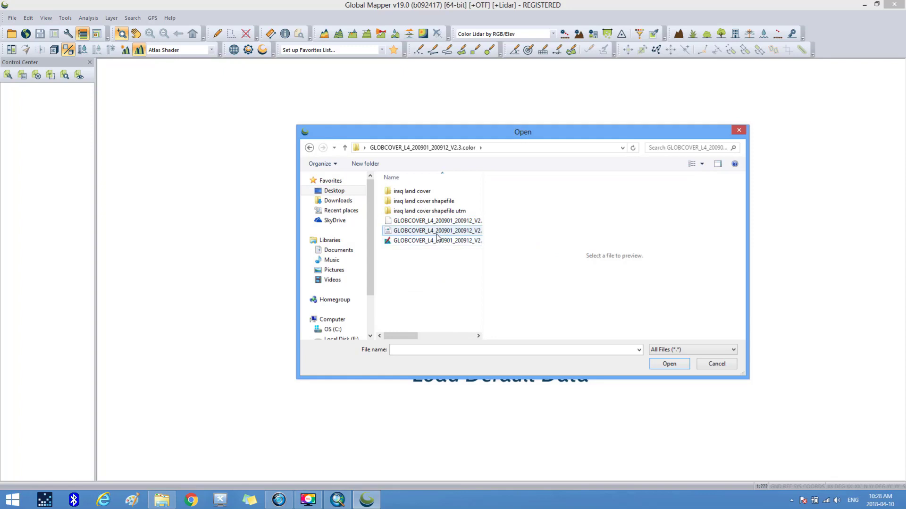
double_click(430, 201)
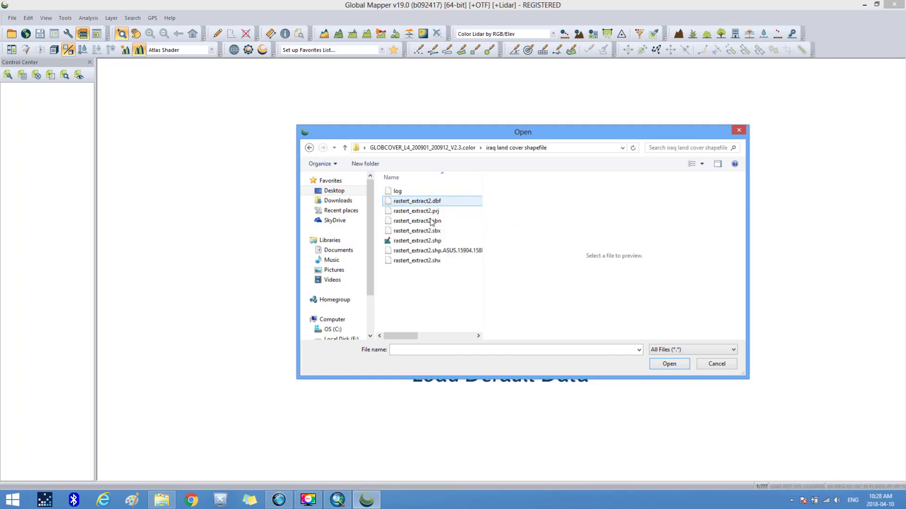
left_click(427, 241)
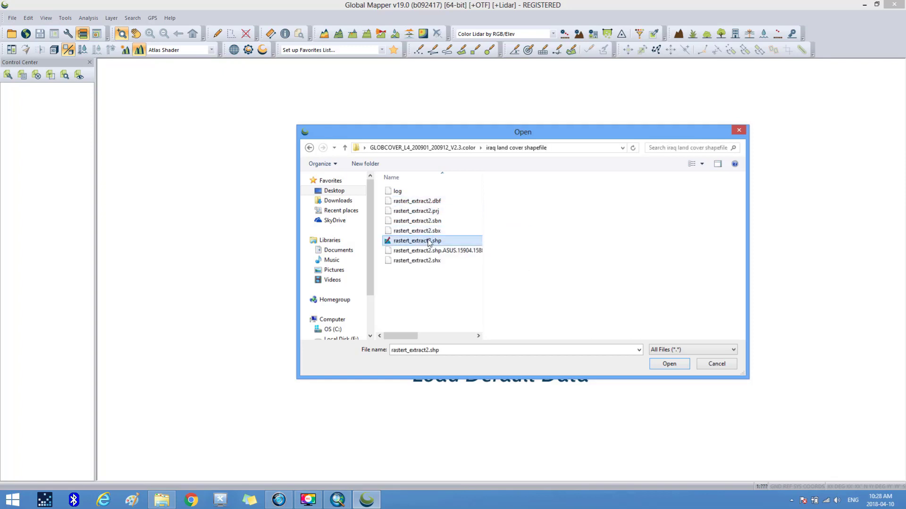
left_click(667, 363)
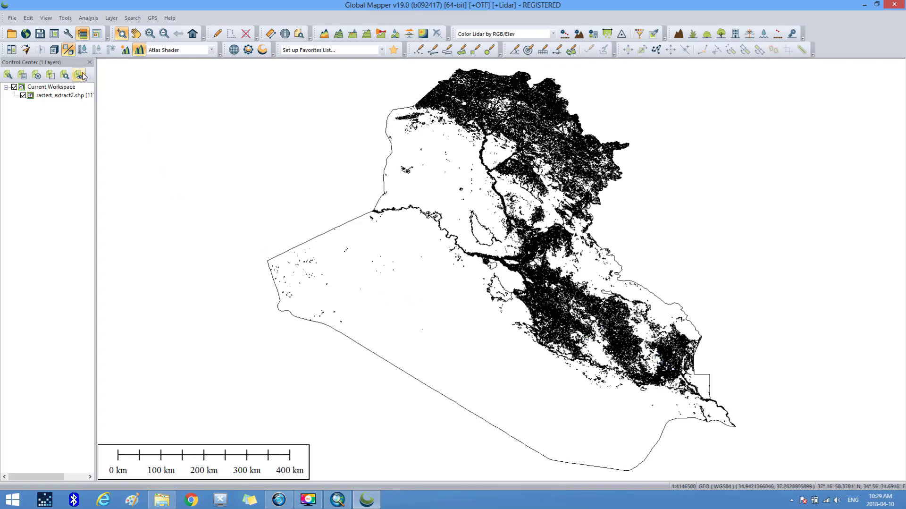
- Set the display projection to UTM zone 38 (42°E - 48°E, Northern Hemisphere) with the WGS84 datum and metres as planar units
left_click(65, 18)
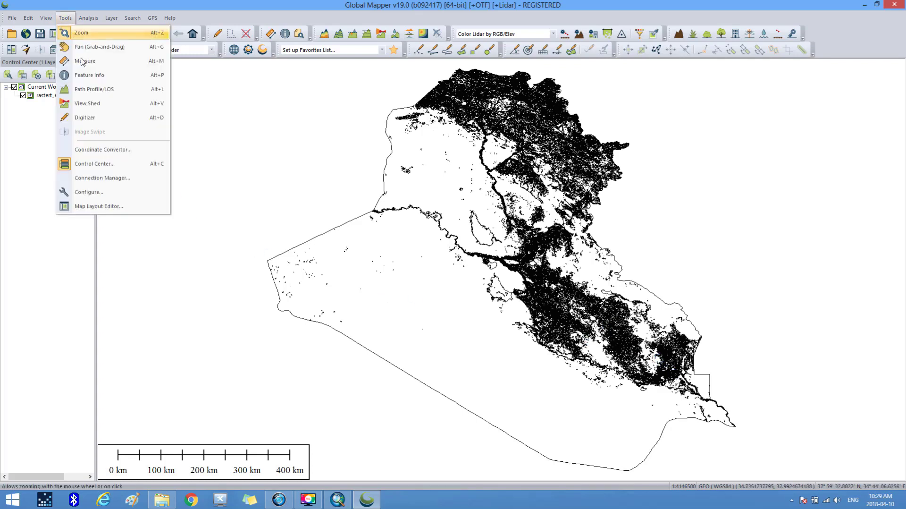
left_click(90, 192)
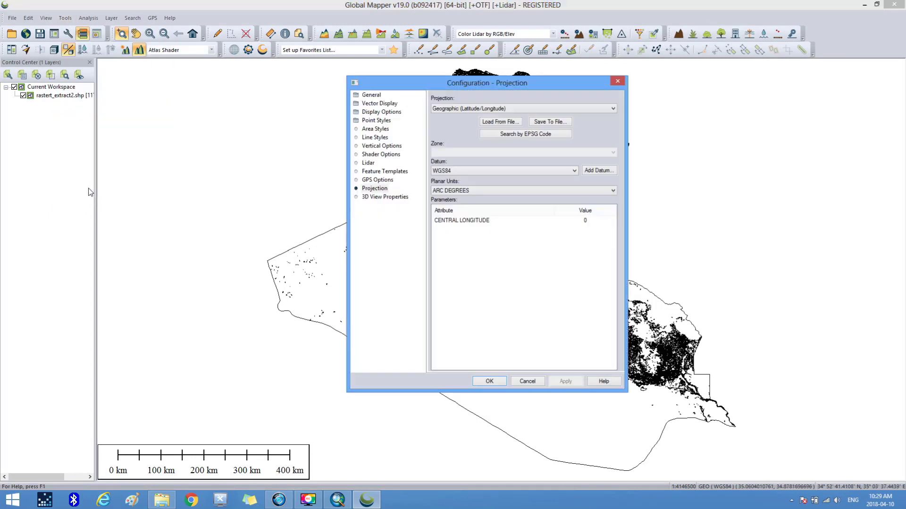
left_click(612, 109)
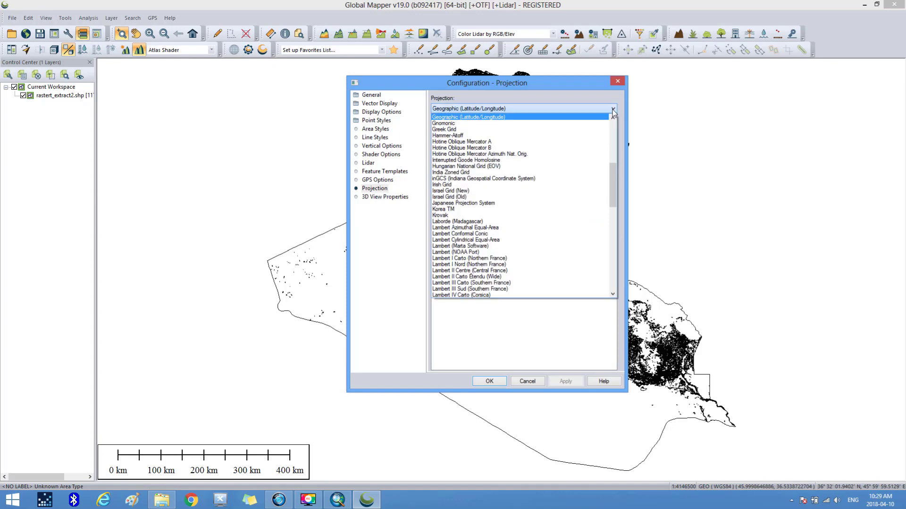
left_click_drag(614, 175, 614, 257)
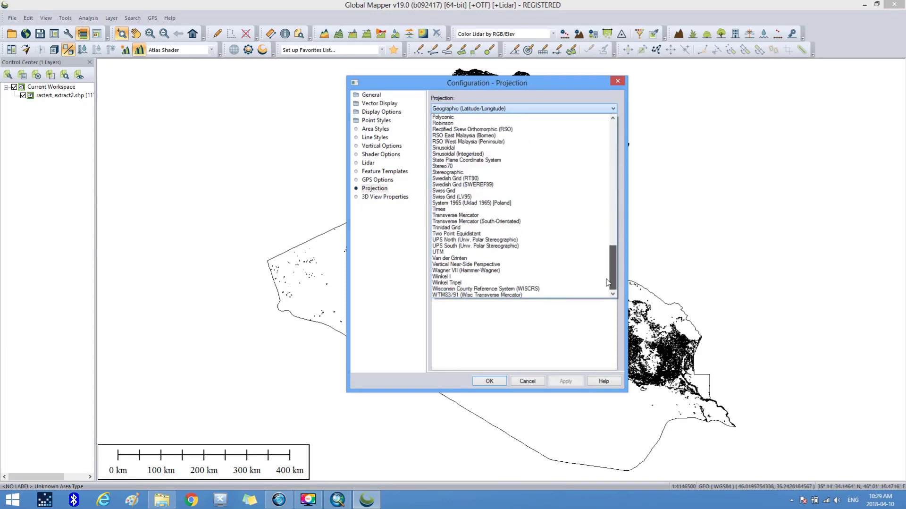
left_click(448, 252)
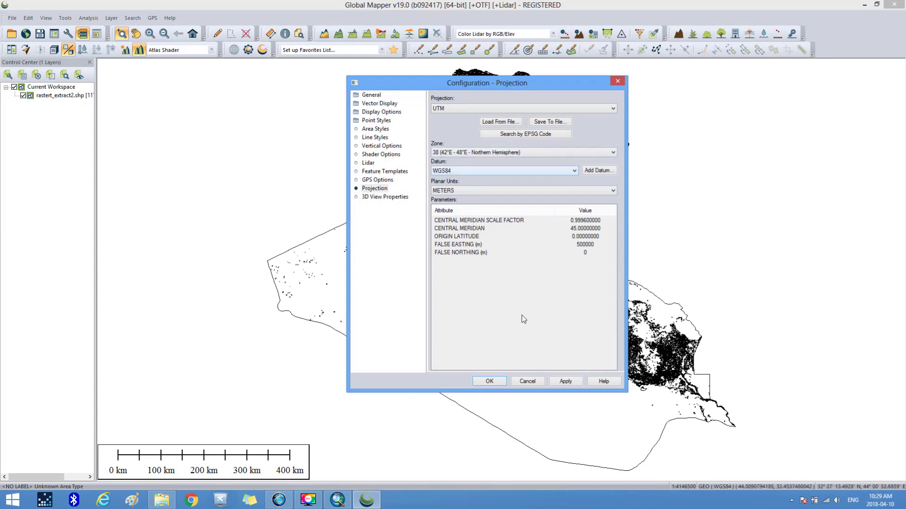
left_click(563, 380)
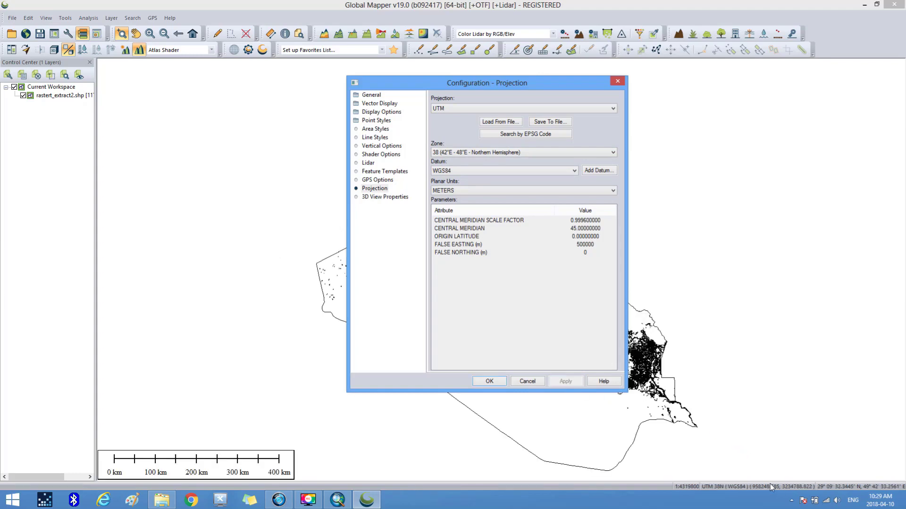
left_click(495, 381)
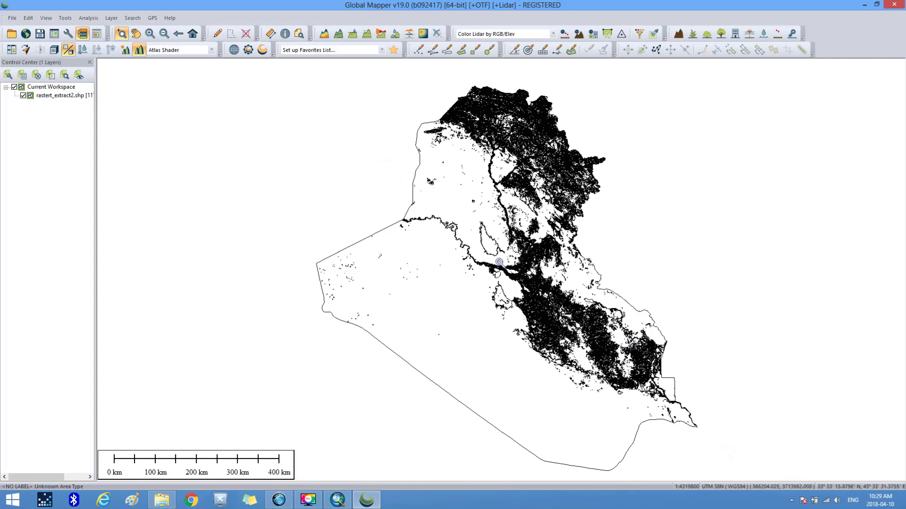
- Start a vector export of the loaded land cover layer in Shapefile format and dismiss the projection tip
left_click(14, 19)
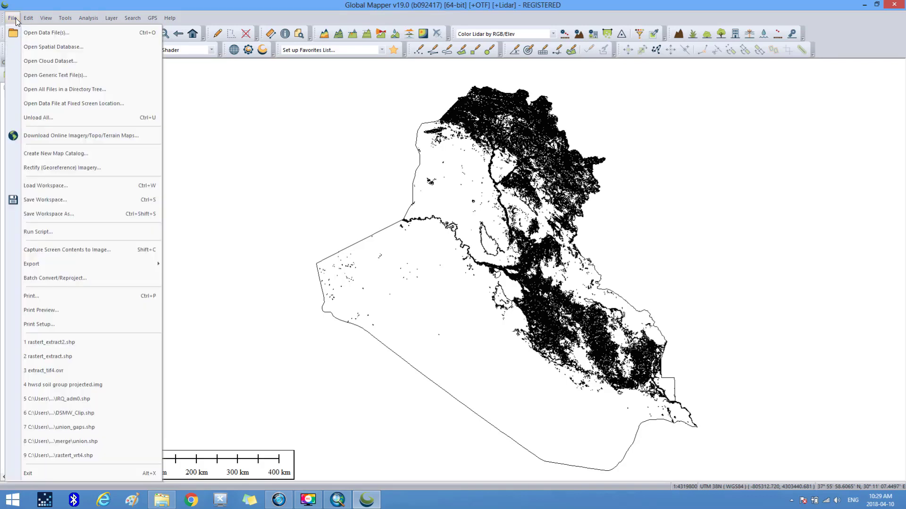
mouse_move(54, 267)
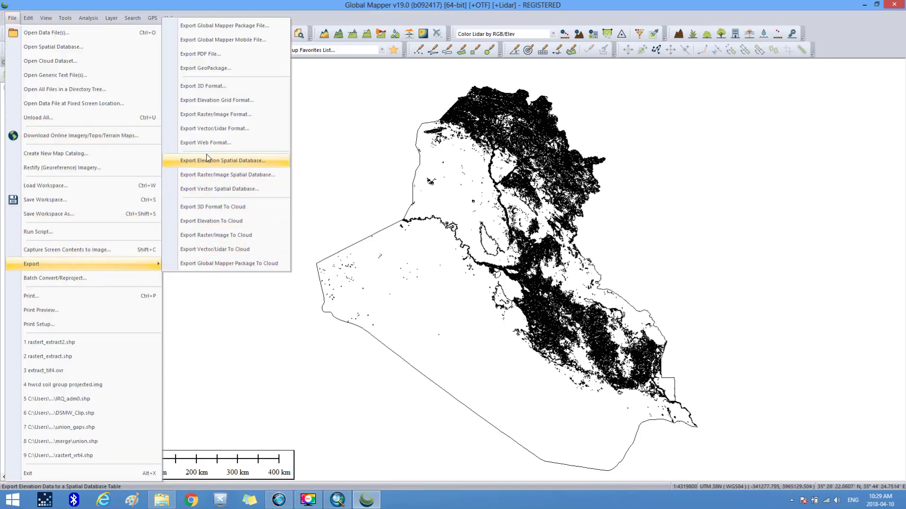
left_click(210, 128)
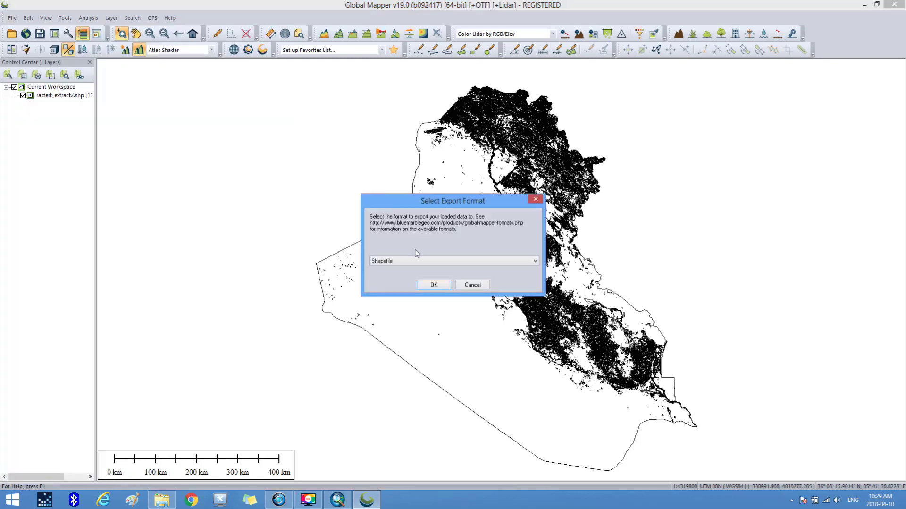
left_click(432, 286)
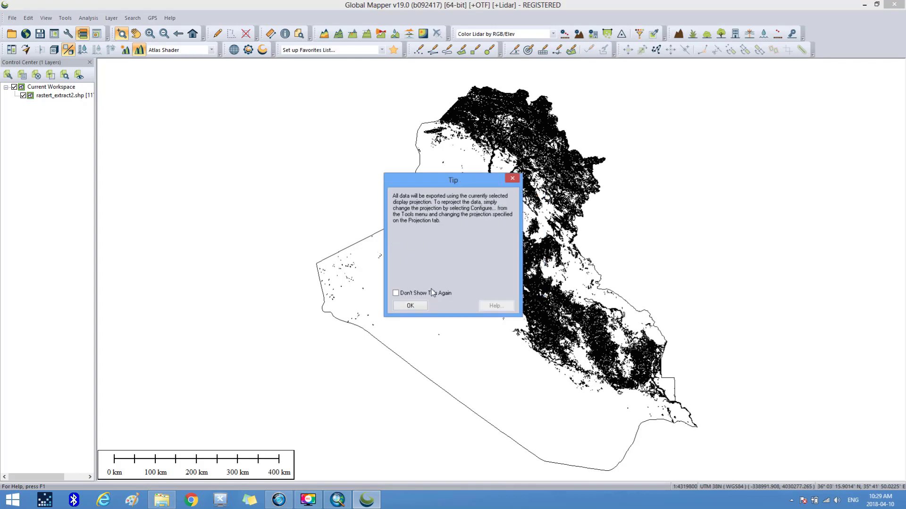
left_click(419, 304)
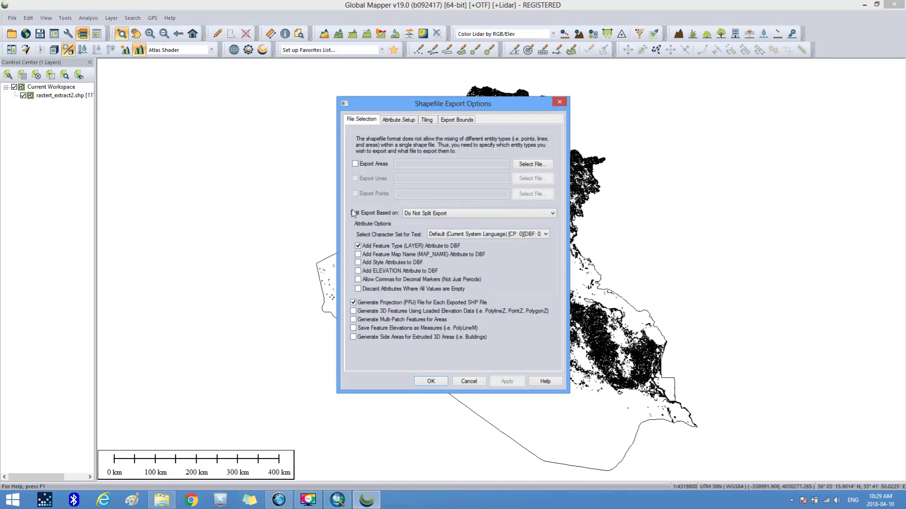
- Export the areas as "iraq land cover utm" into the desktop GLOBCOVER subfolder "iraq land cover shapefile utm", and close Global Mapper
left_click(356, 165)
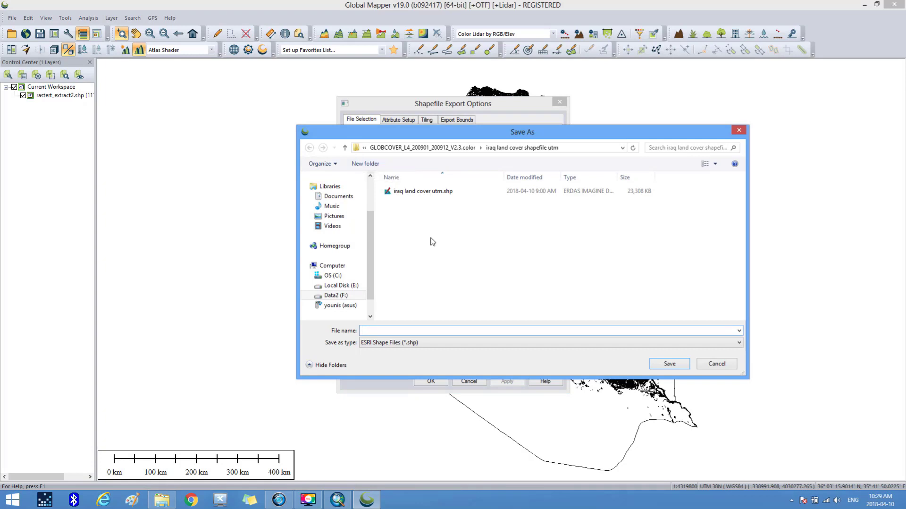
scroll(335, 203, "up", 2)
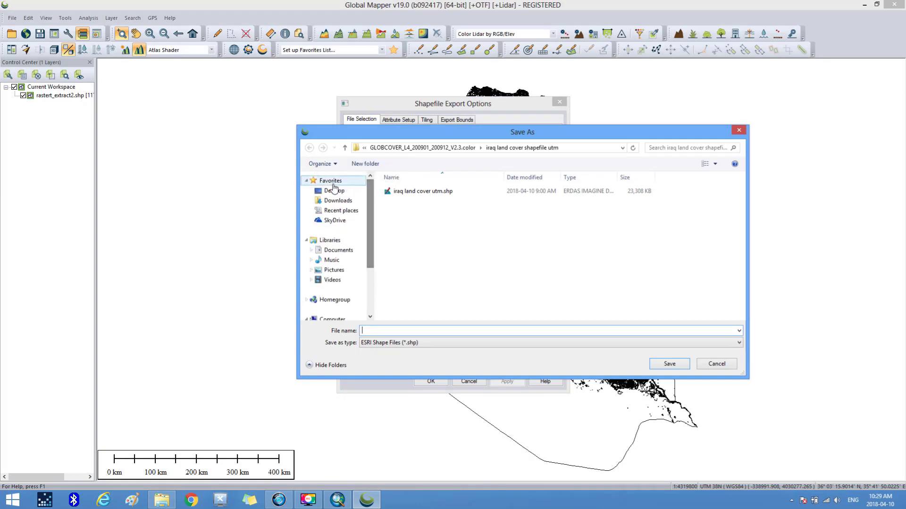
left_click(334, 190)
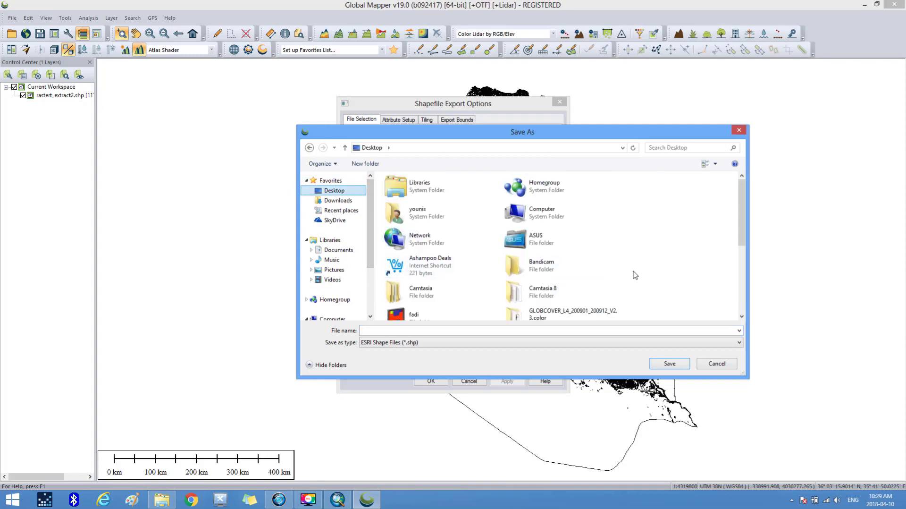
double_click(579, 316)
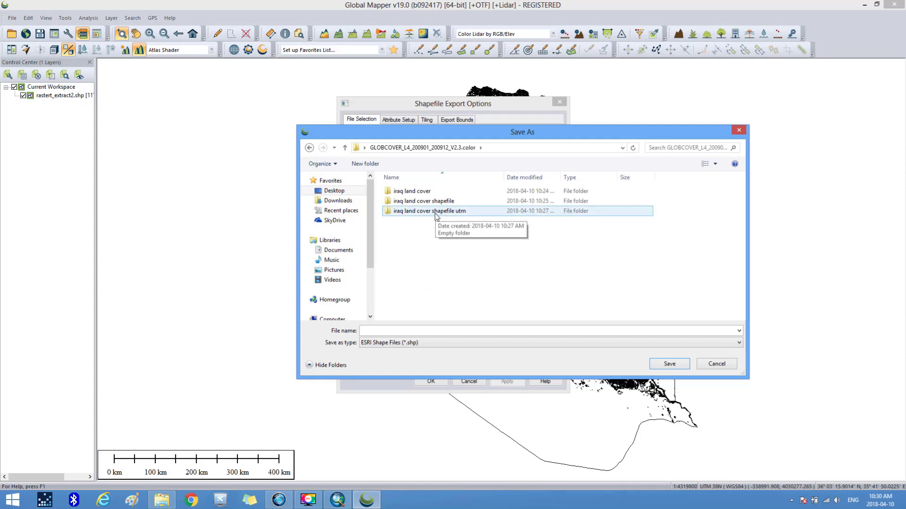
double_click(435, 216)
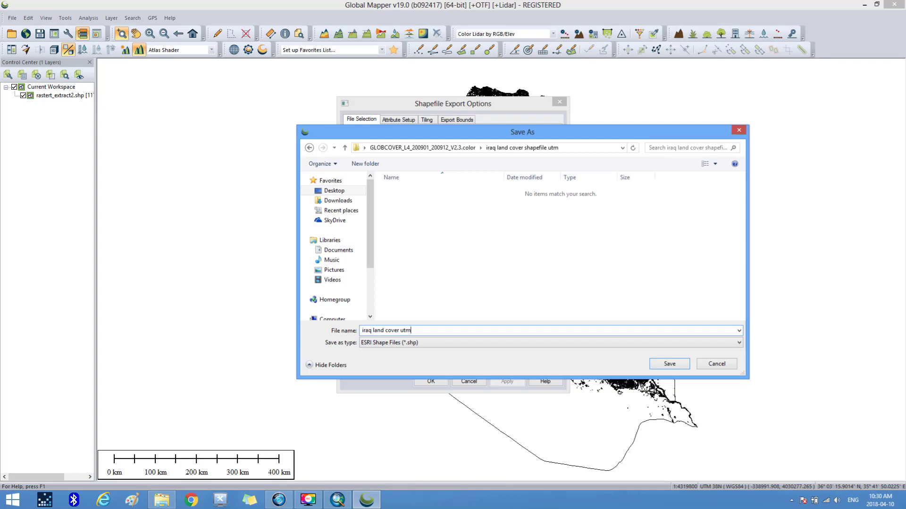
left_click(660, 368)
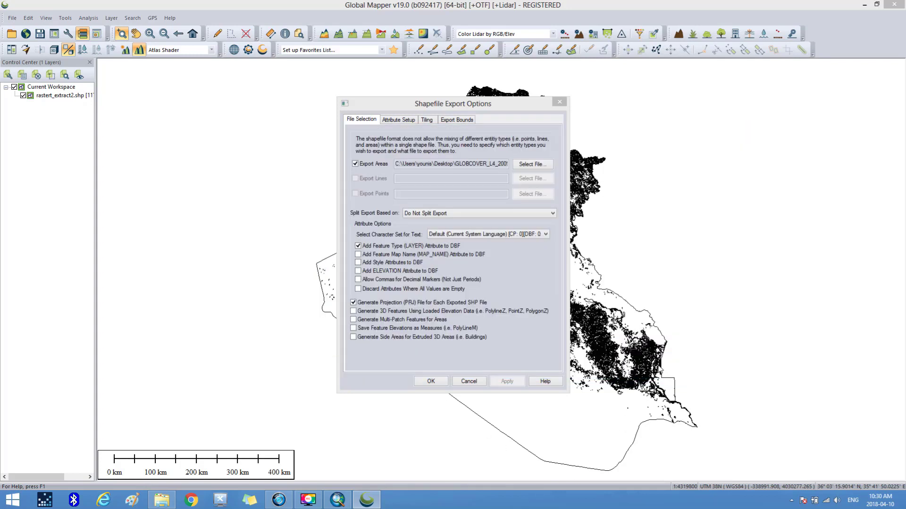
left_click(432, 381)
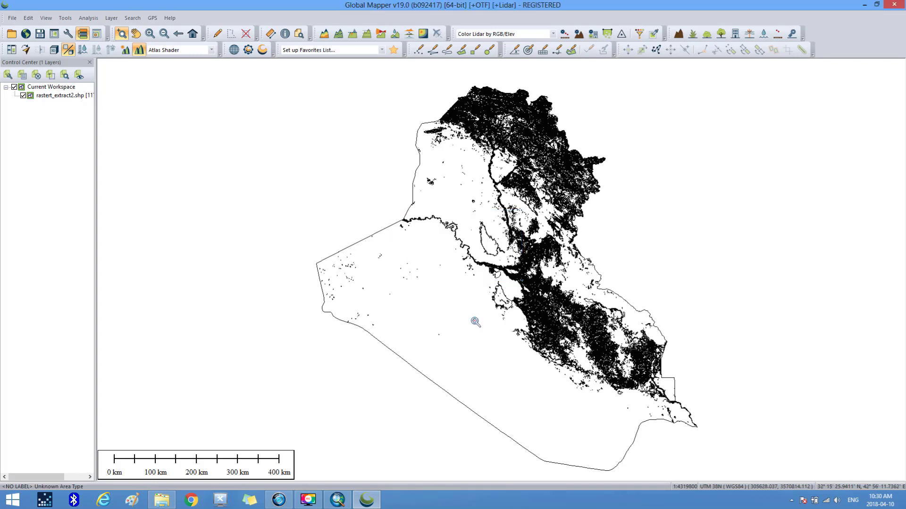
left_click(895, 6)
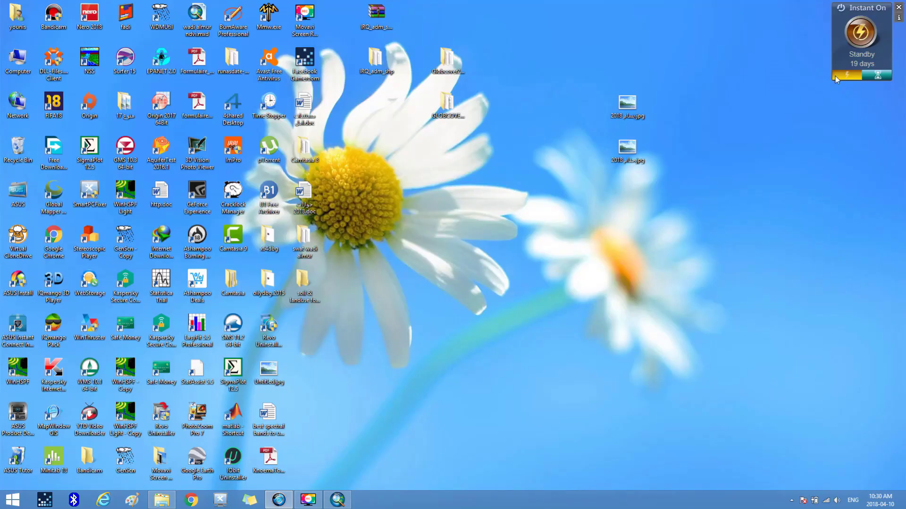
- Examine the exported files in "iraq land cover shapefile utm" inside the desktop folder GLOBCOVER_L4_200901_200912_V2.3.color, and close the window
double_click(446, 107)
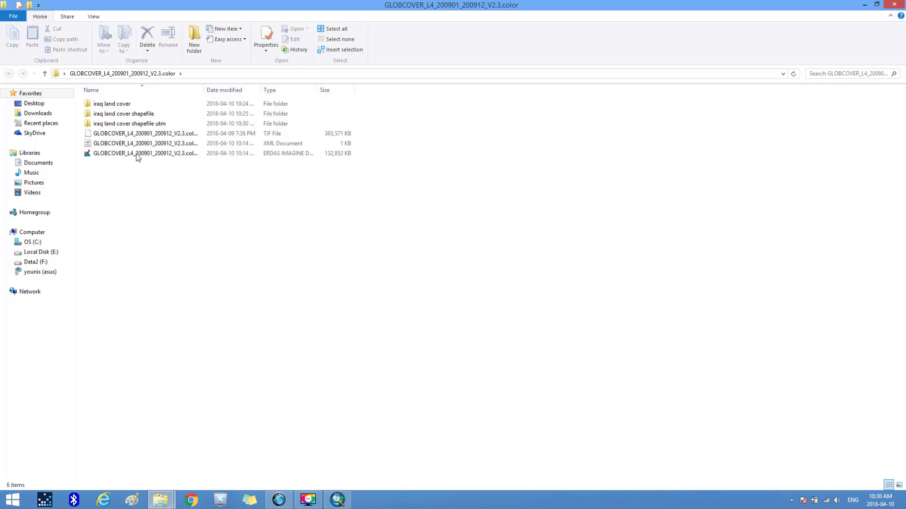
double_click(127, 124)
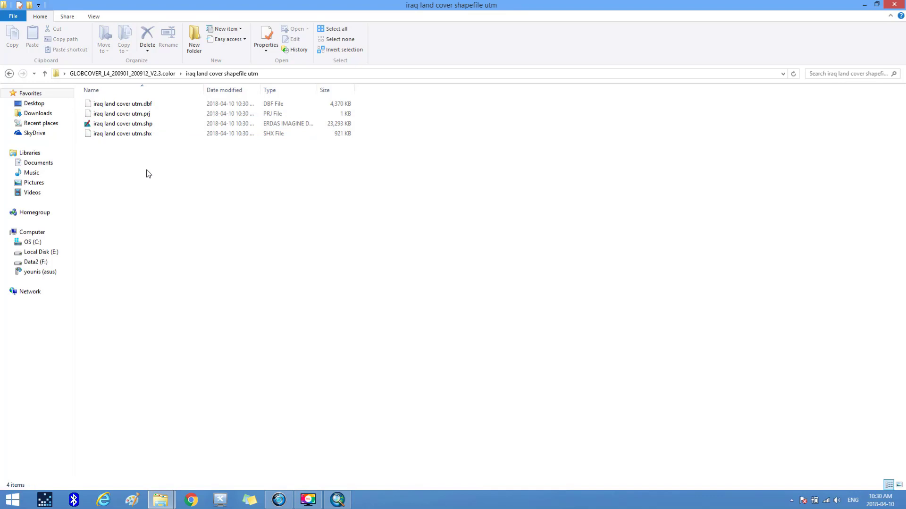
left_click(121, 124)
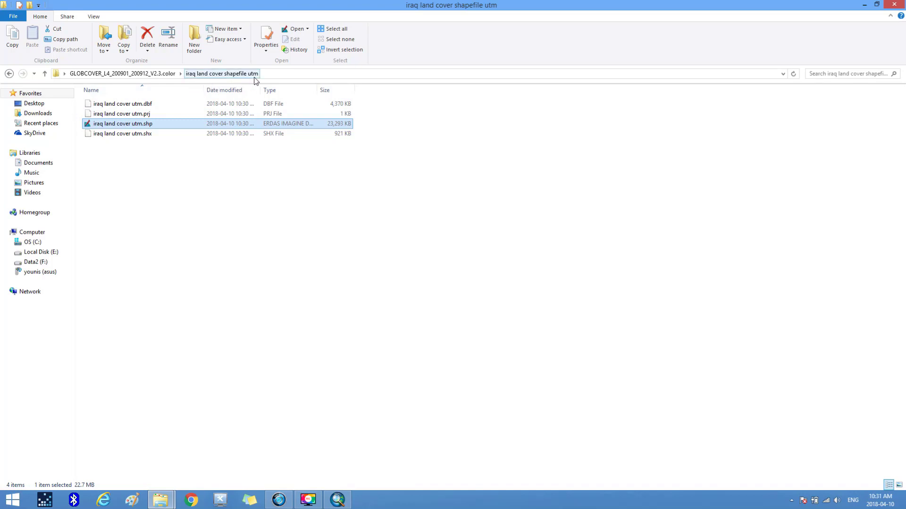
left_click(9, 74)
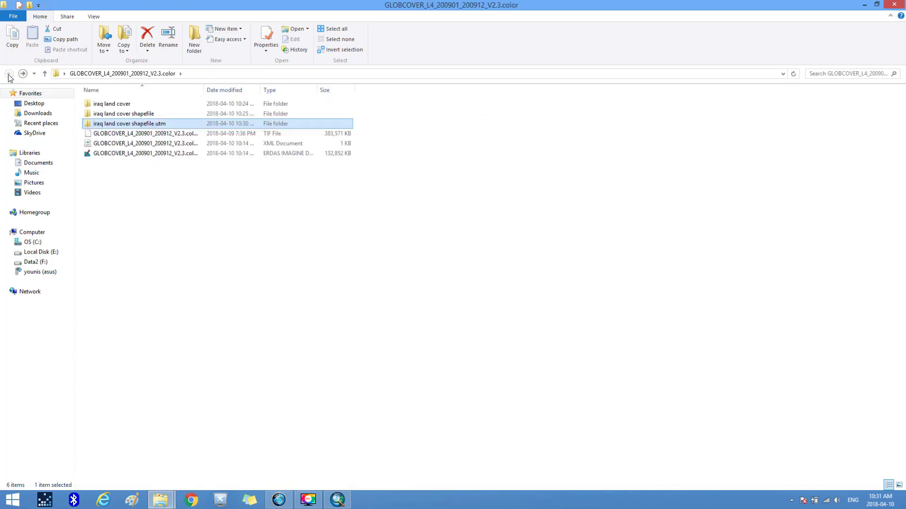
left_click(897, 5)
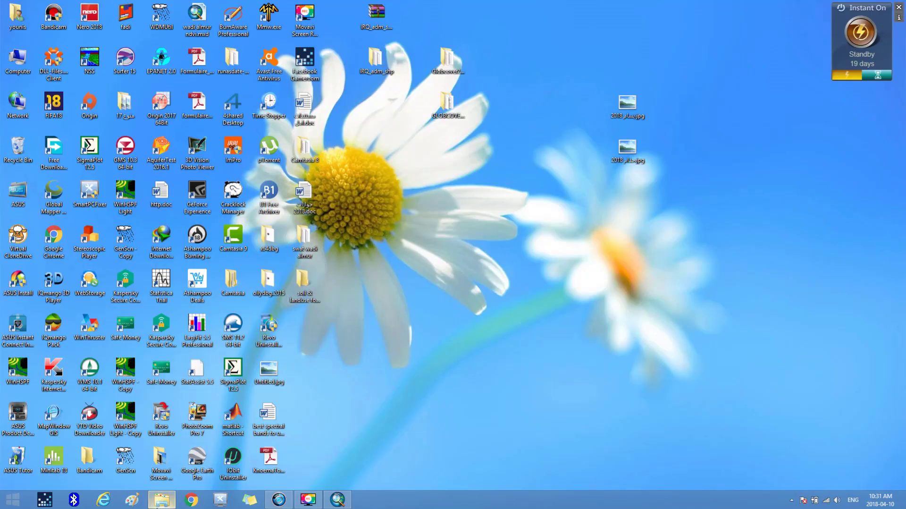
- Examine iraq land cover utm.shp in "iraq land cover shapefile utm" within the GLOBCOVER_L4_200901_200912_V2.3.color folder on drive Data2 (F:)
left_click(162, 501)
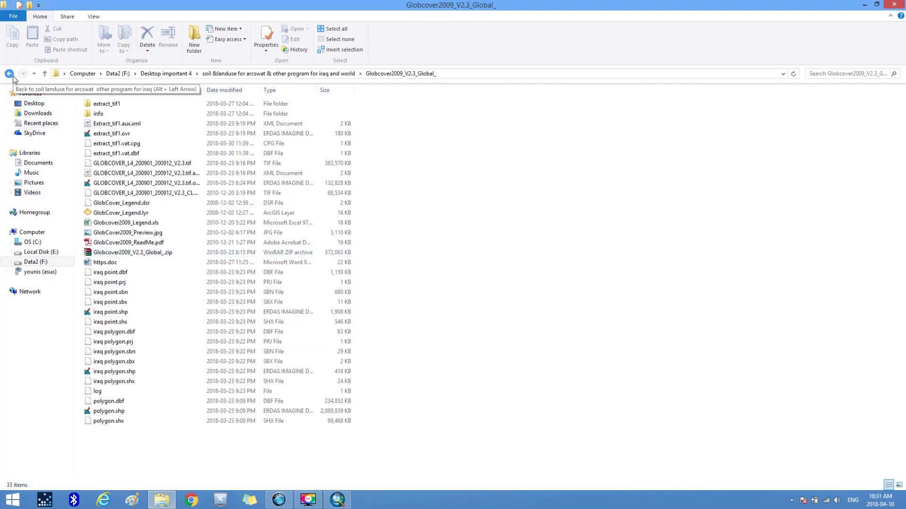
left_click(12, 76)
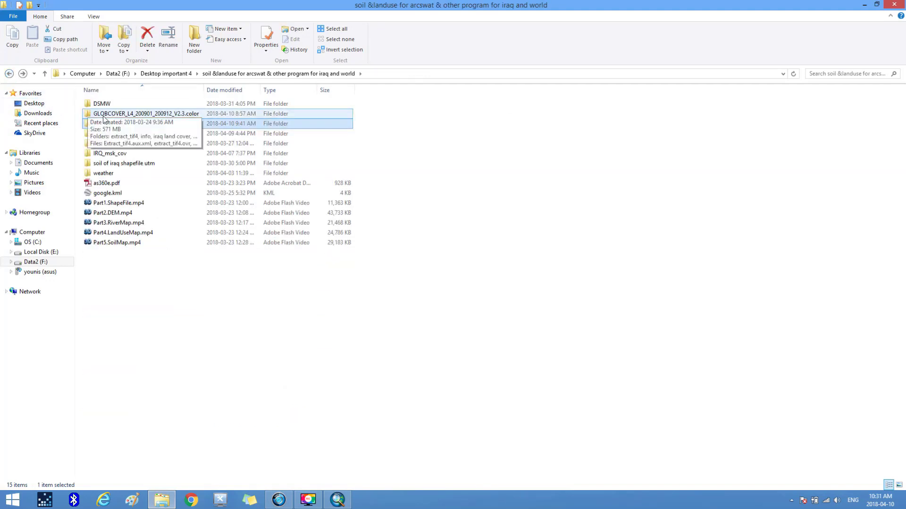
double_click(104, 113)
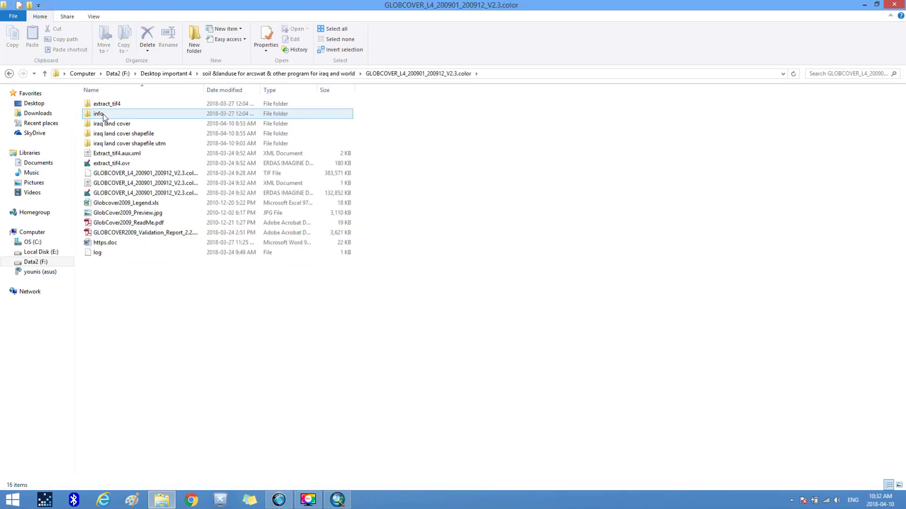
double_click(113, 144)
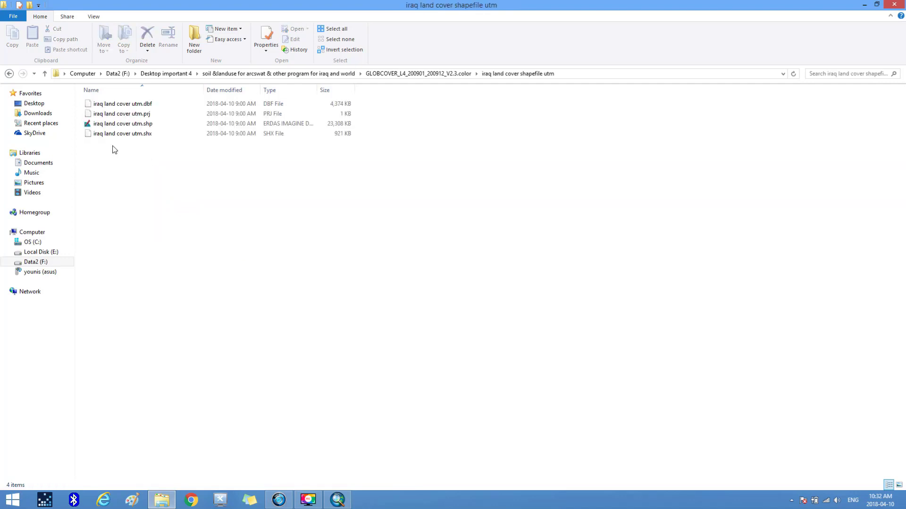
left_click(114, 125)
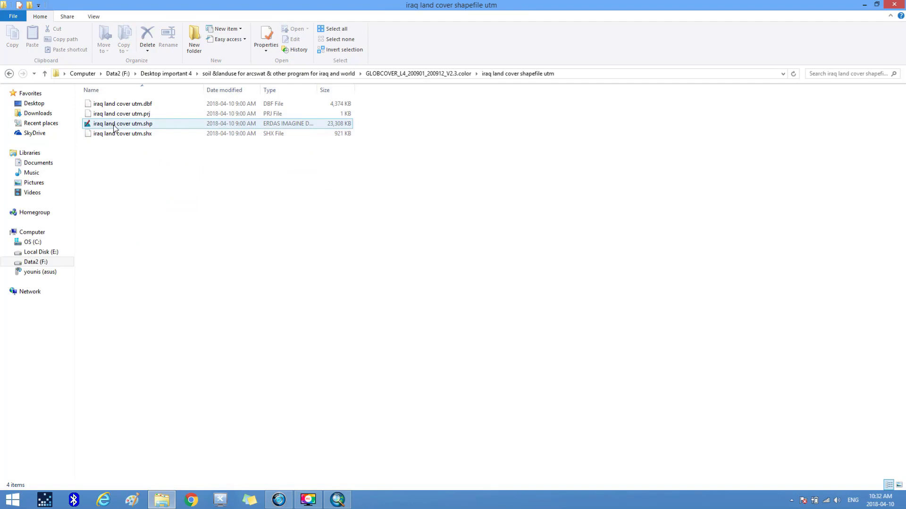
left_click(114, 128)
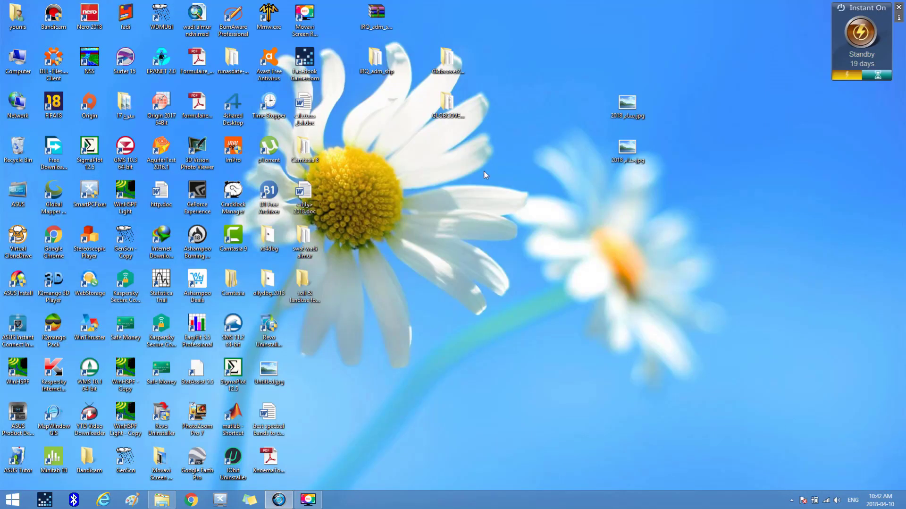
- Reopen the desktop GLOBCOVER_L4_200901_200912_V2.3.color folder, inspect its UTM shapefile iraq land cover utm.shp, and close the window
double_click(452, 116)
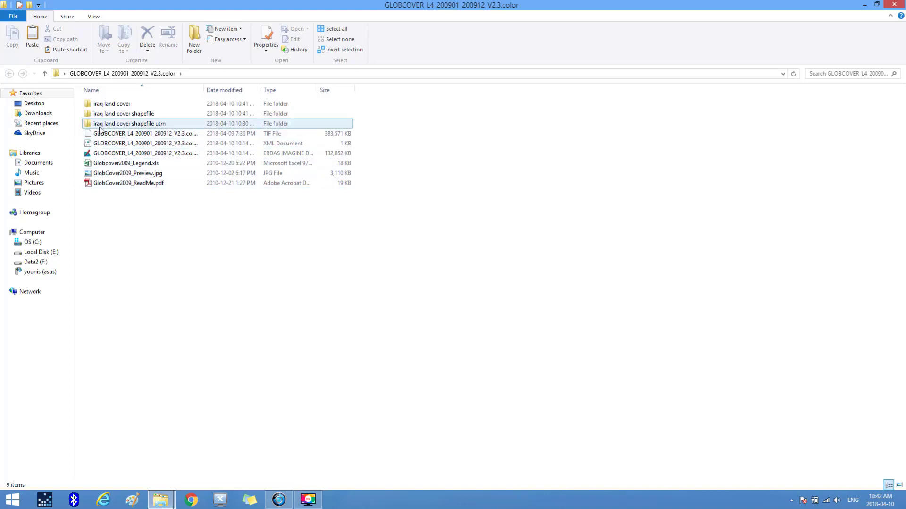
double_click(153, 125)
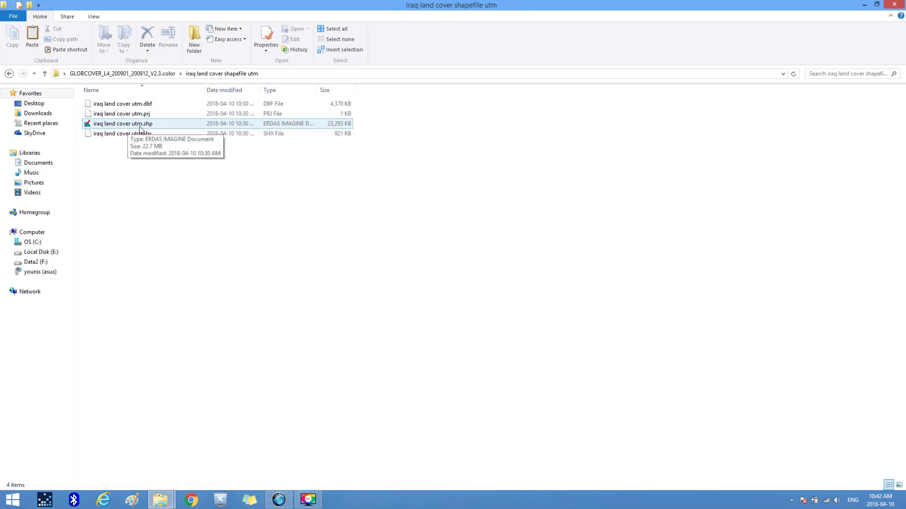
left_click(140, 128)
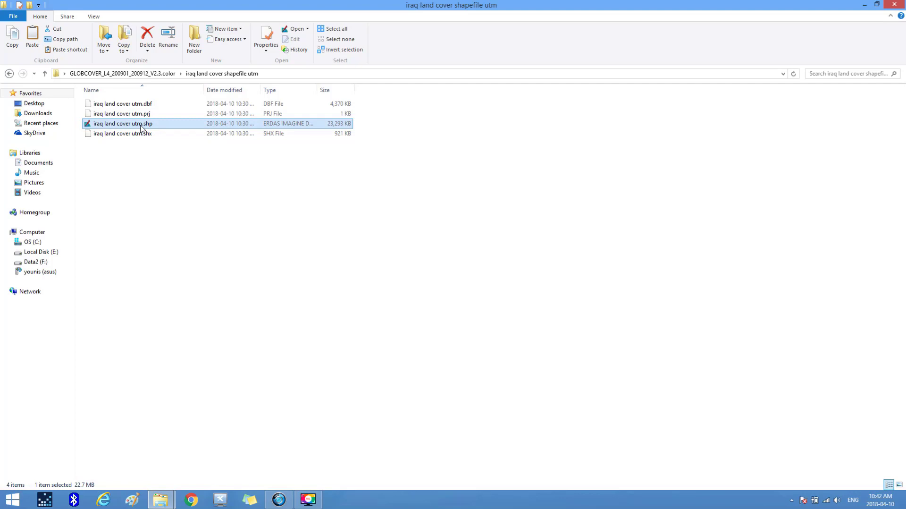
left_click(894, 5)
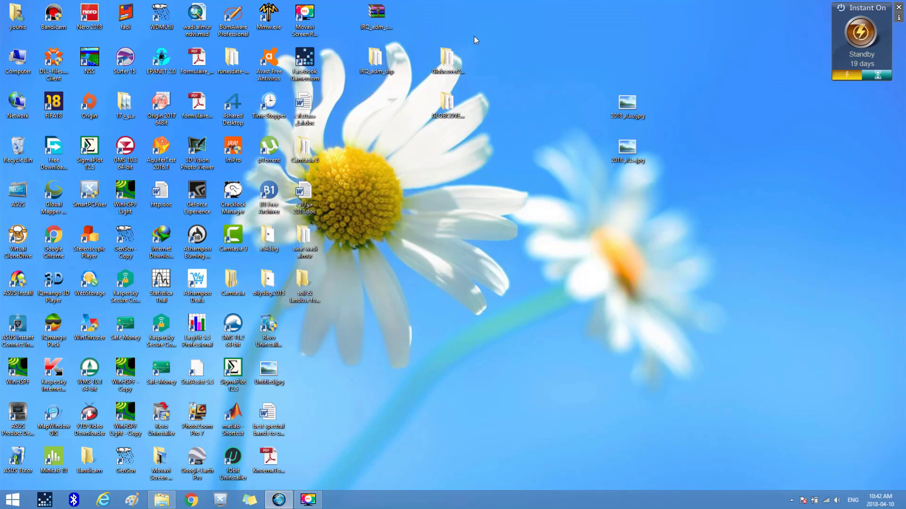
- Move the two GlobCover folders on the desktop into the folder "soil & landuse for swat and other program for iraq and world"
left_click_drag(471, 22, 431, 165)
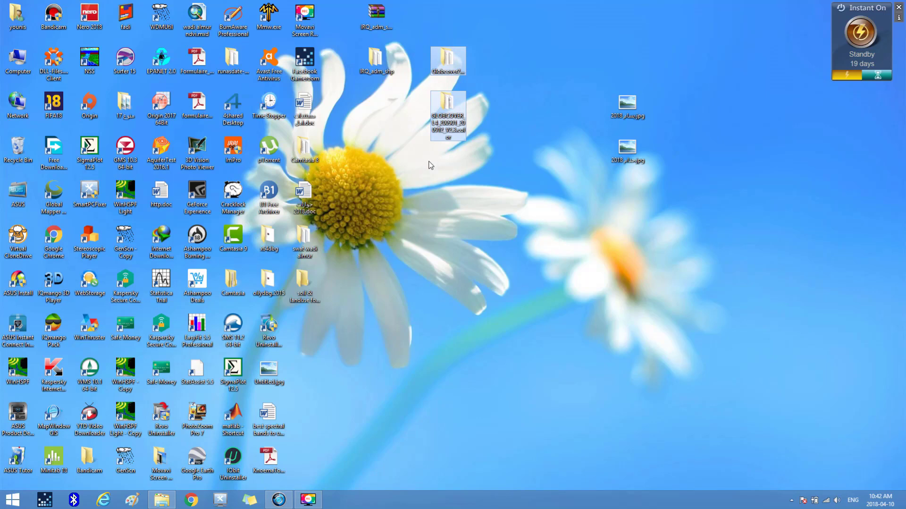
left_click_drag(452, 78, 307, 293)
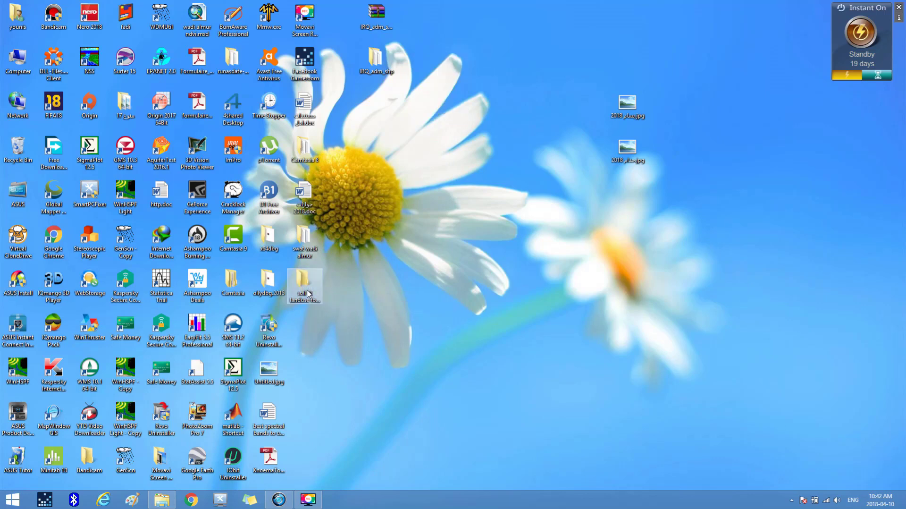
left_click(294, 279)
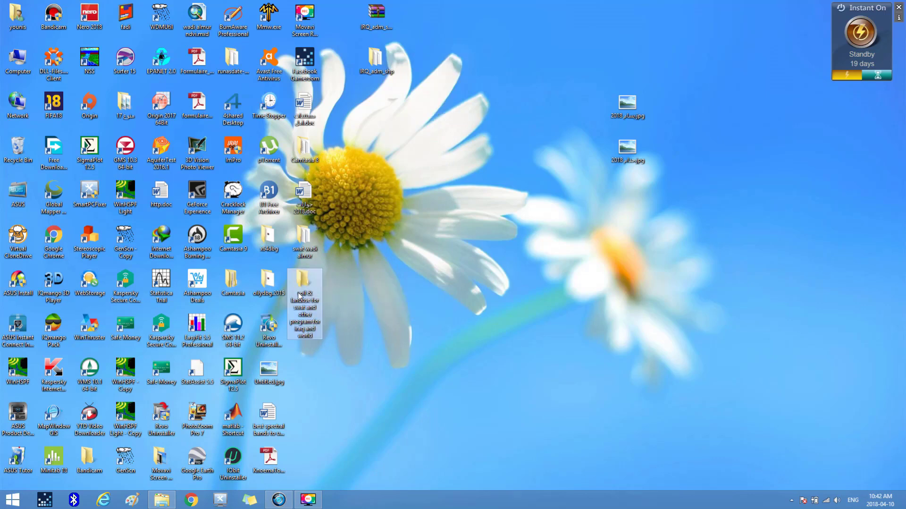